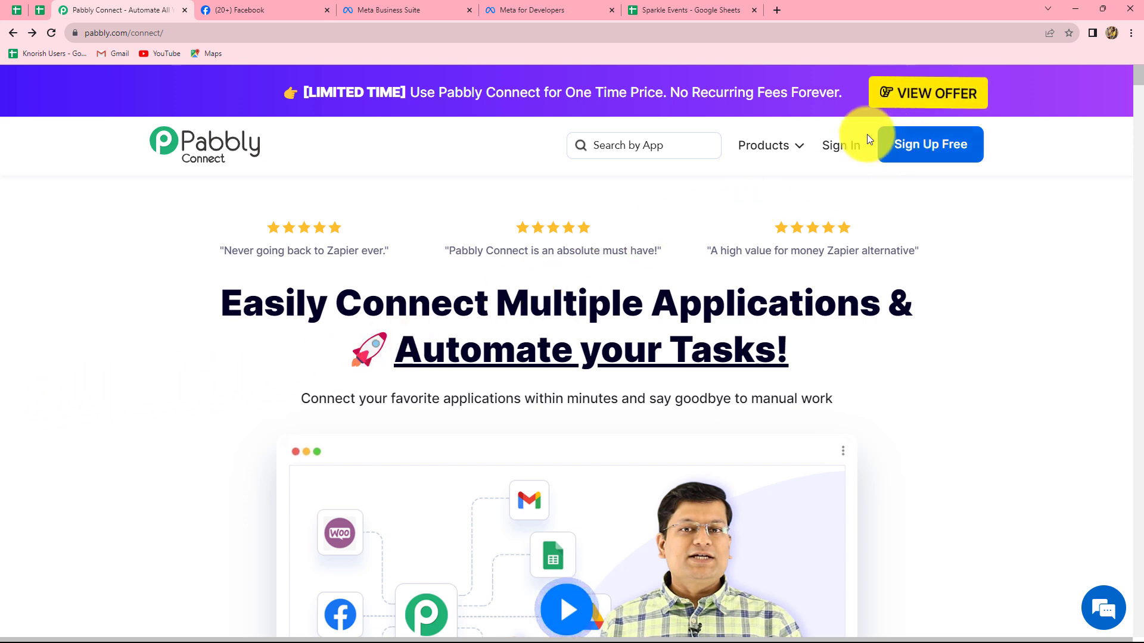
- Sign in to Pabbly, dismiss the chat widget and access Pabbly Connect from the list of all apps
{"action": "left_click", "coordinate": [842, 149]}
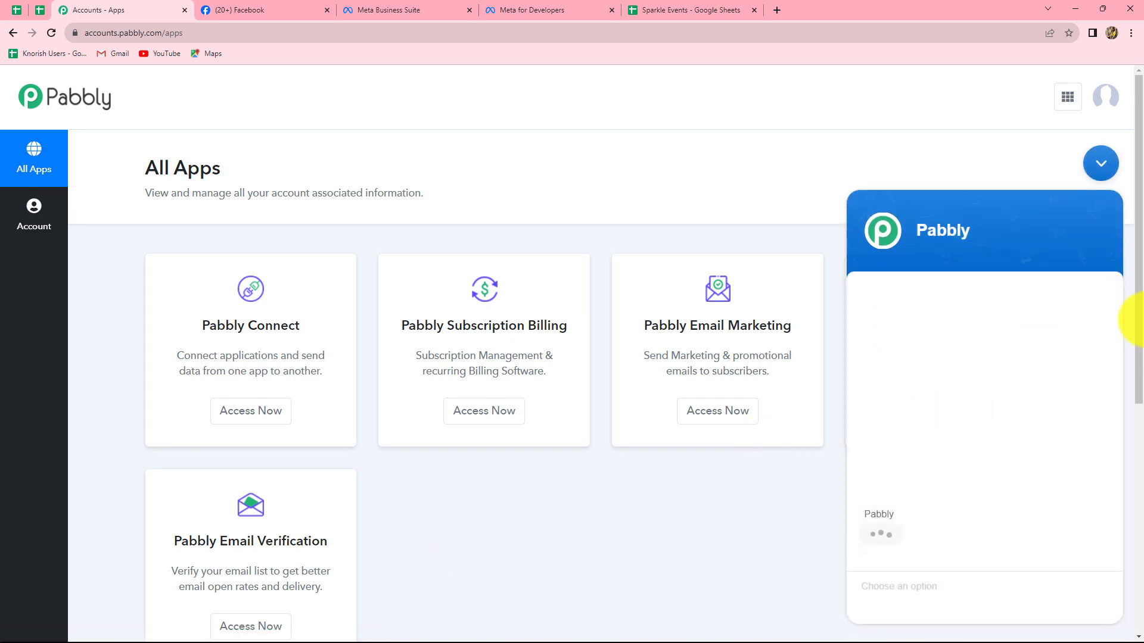
{"action": "left_click", "coordinate": [1102, 165]}
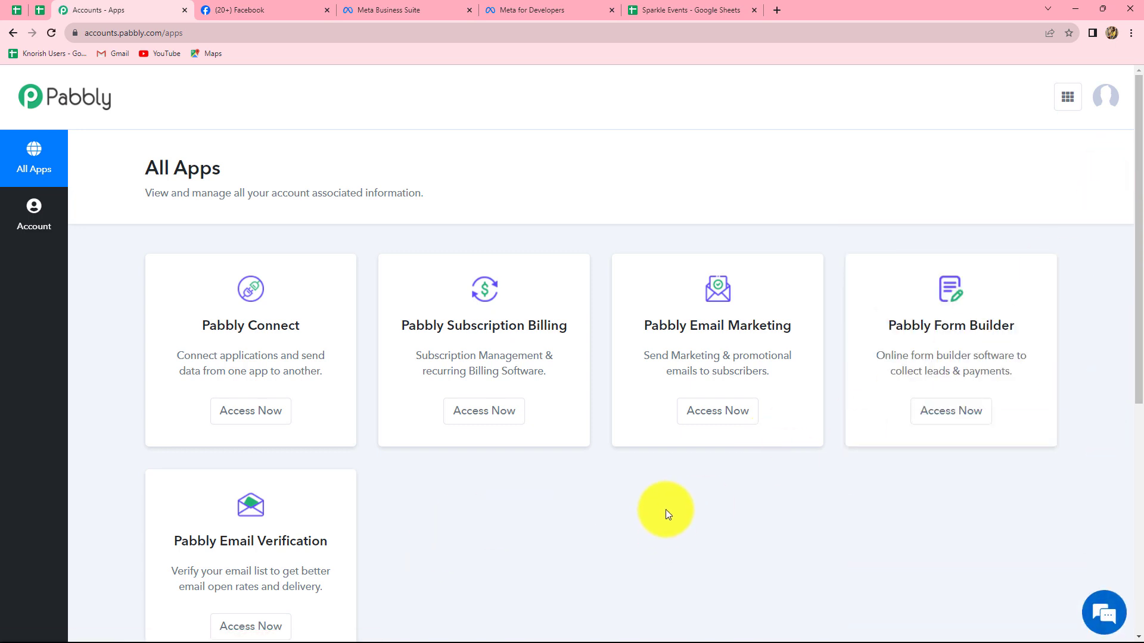
{"action": "scroll", "coordinate": [666, 509], "scroll_direction": "down", "scroll_amount": 2}
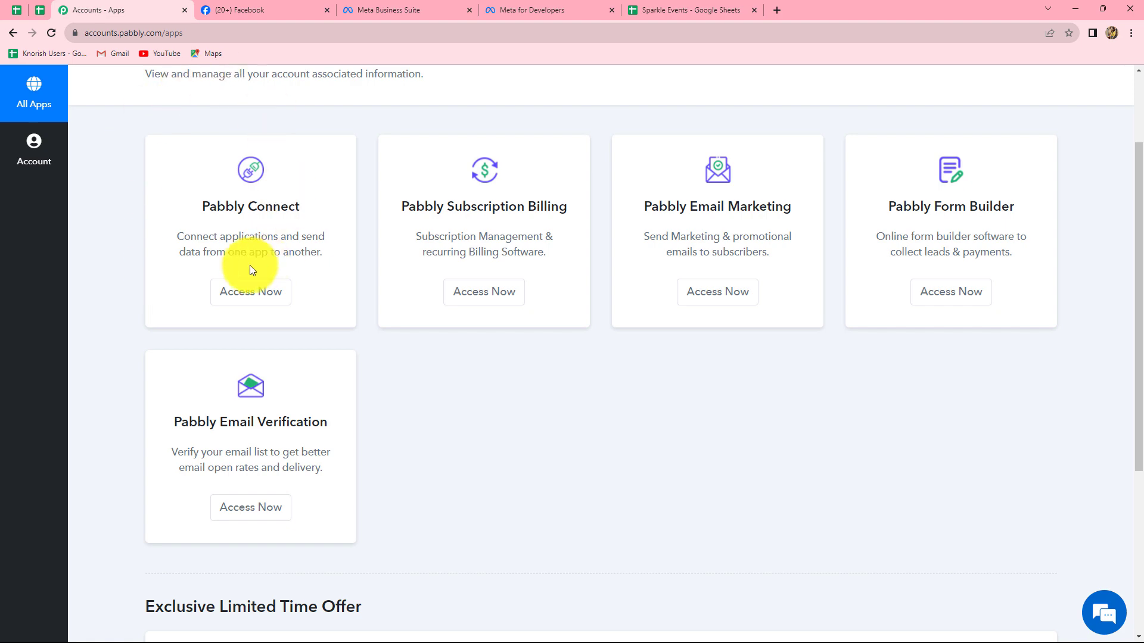
{"action": "left_click", "coordinate": [249, 296]}
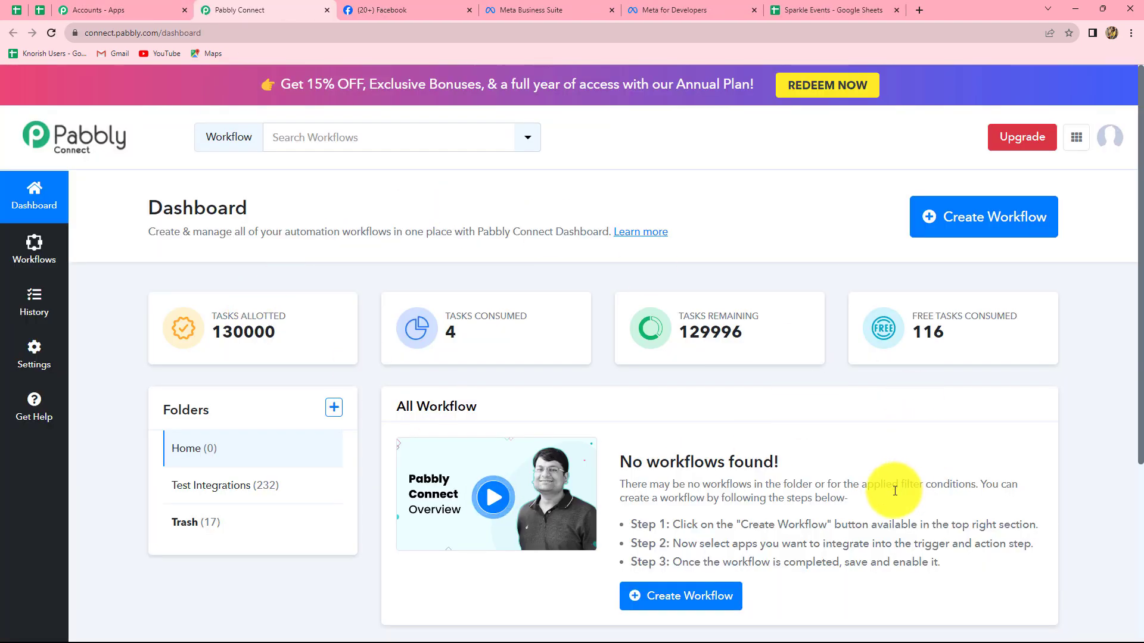
- Open the Test Integrations folder on the dashboard and look over its workflows
{"action": "scroll", "coordinate": [895, 491], "scroll_direction": "down", "scroll_amount": 2}
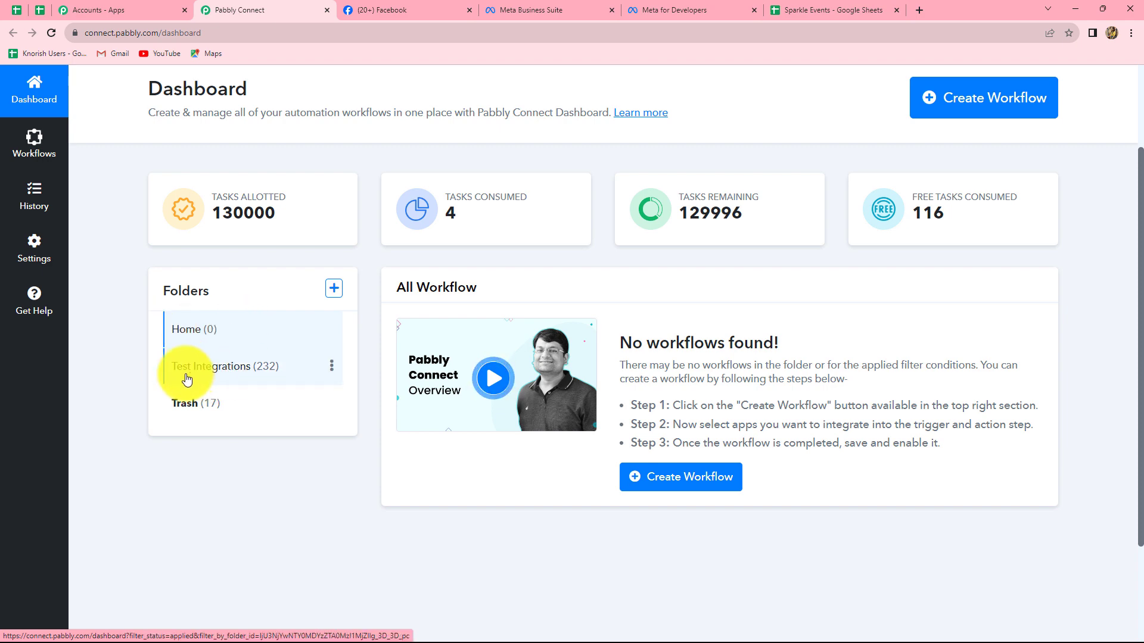
{"action": "left_click", "coordinate": [218, 370]}
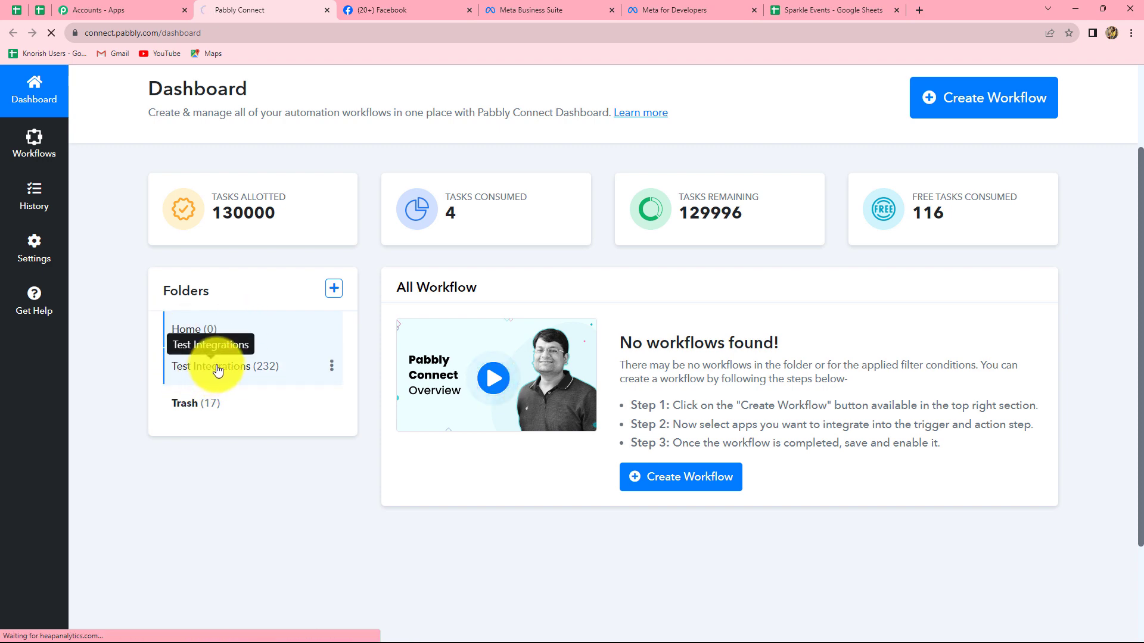
{"action": "scroll", "coordinate": [538, 454], "scroll_direction": "down", "scroll_amount": 1}
{"action": "scroll", "coordinate": [538, 455], "scroll_direction": "up", "scroll_amount": 1}
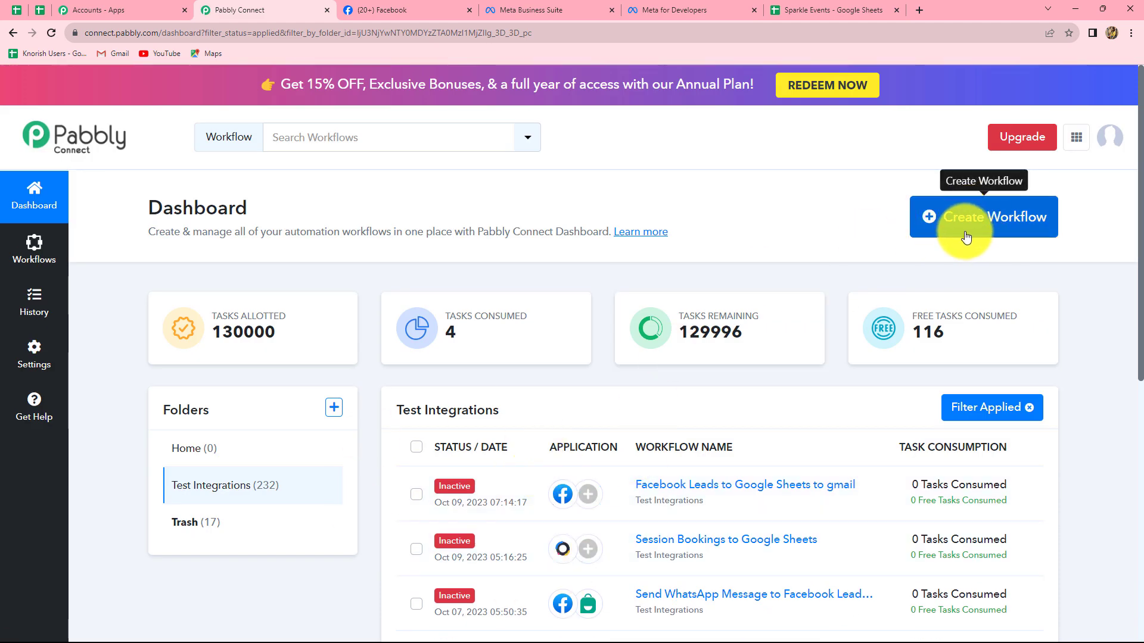
- Create a workflow named "Add Facebook Leads to Google Sheets & Send Email" in the Test Integrations folder
{"action": "left_click", "coordinate": [1019, 234]}
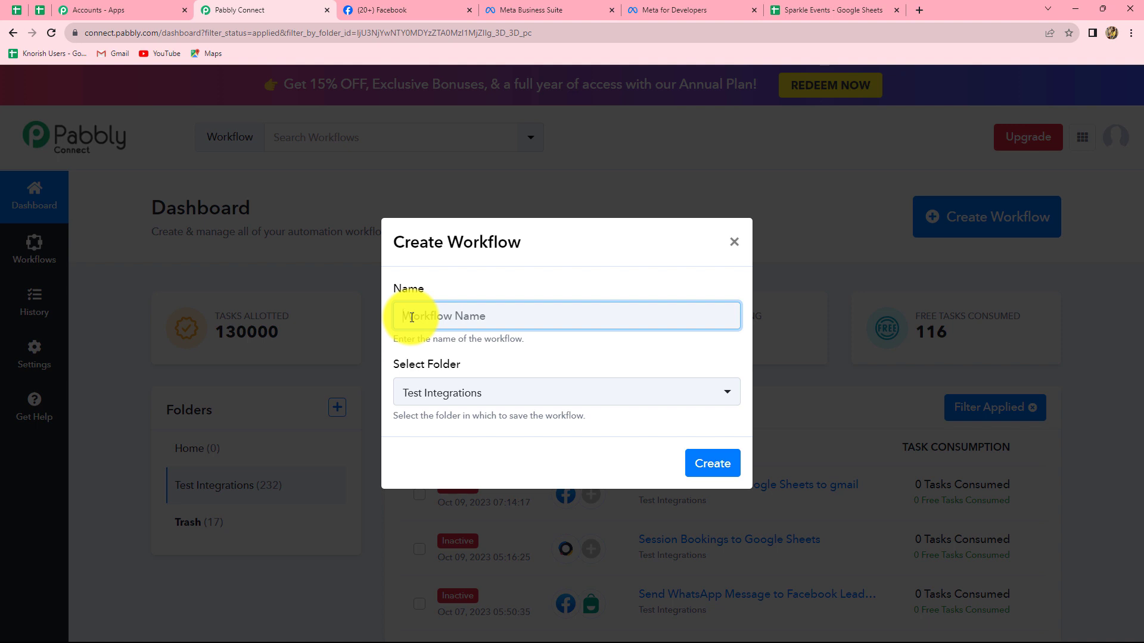
{"action": "type", "text": "Add Facebook Leads to Google Sheets & Send Email"}
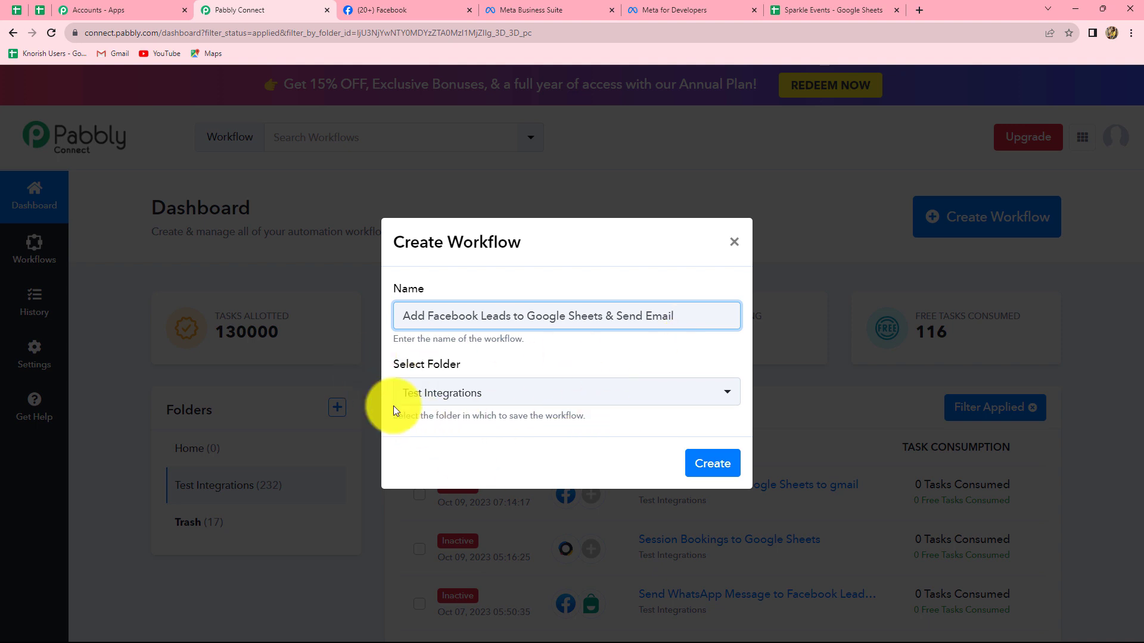
{"action": "left_click", "coordinate": [538, 398]}
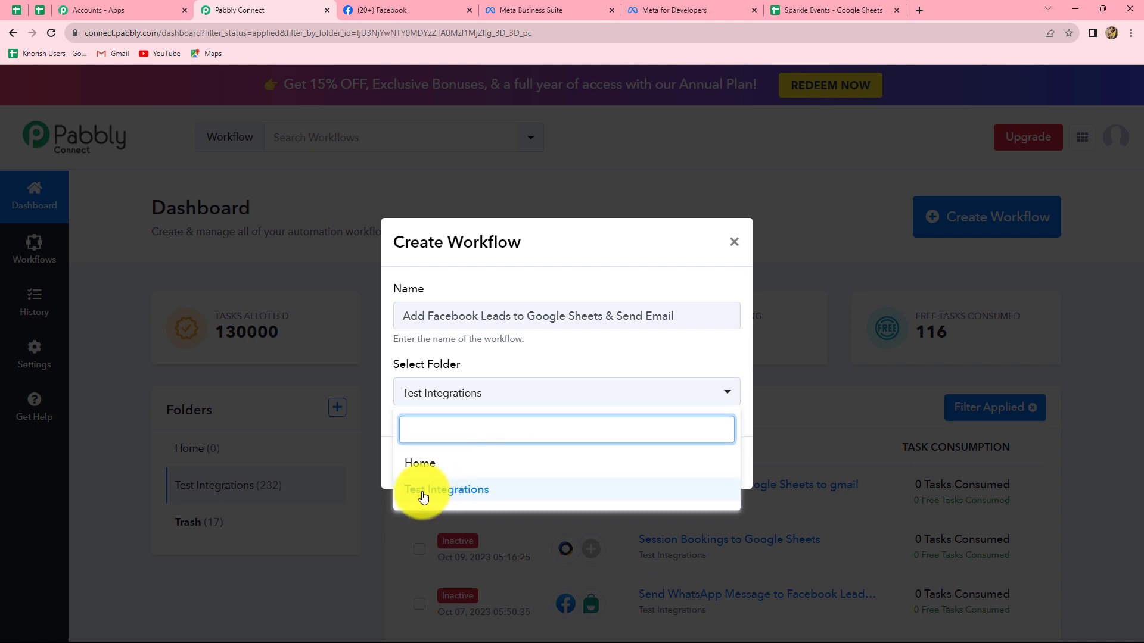
{"action": "left_click", "coordinate": [447, 491]}
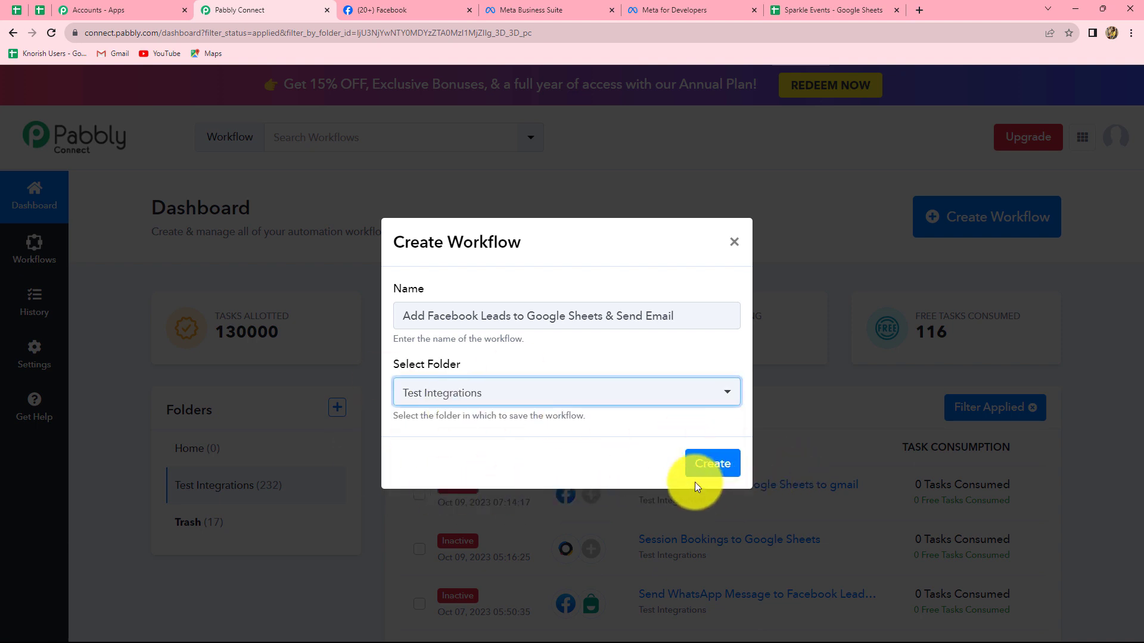
{"action": "left_click", "coordinate": [729, 467]}
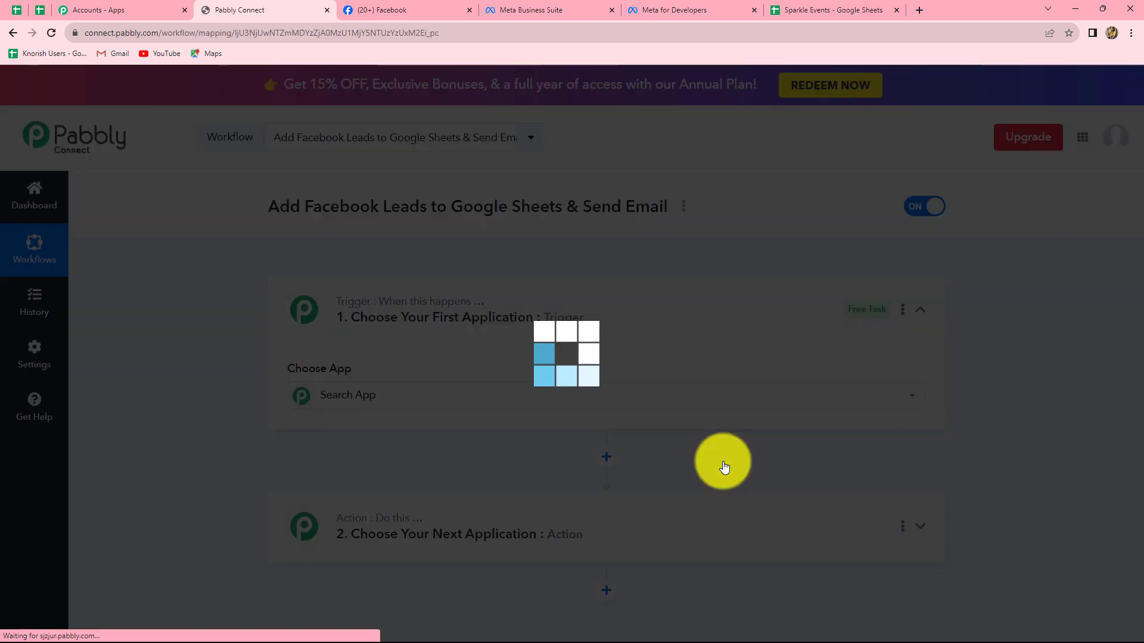
- Set the workflow's trigger application to Facebook Lead Ads with the trigger event New Lead (Instant)
{"action": "scroll", "coordinate": [1005, 435], "scroll_direction": "down", "scroll_amount": 3}
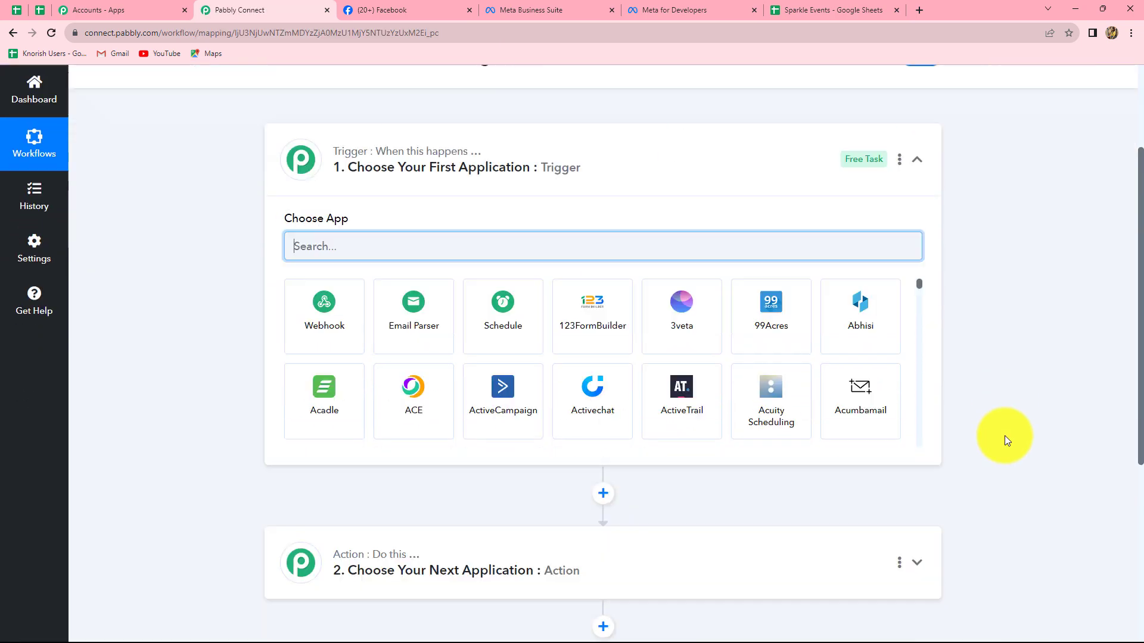
{"action": "scroll", "coordinate": [1004, 435], "scroll_direction": "up", "scroll_amount": 2}
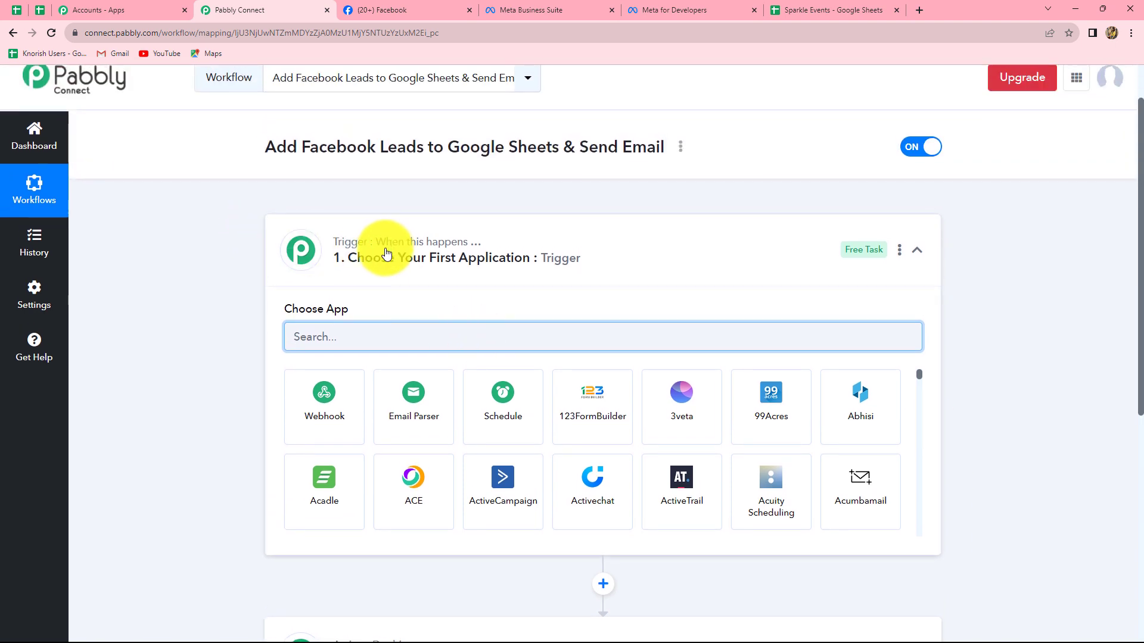
{"action": "scroll", "coordinate": [395, 306], "scroll_direction": "down", "scroll_amount": 2}
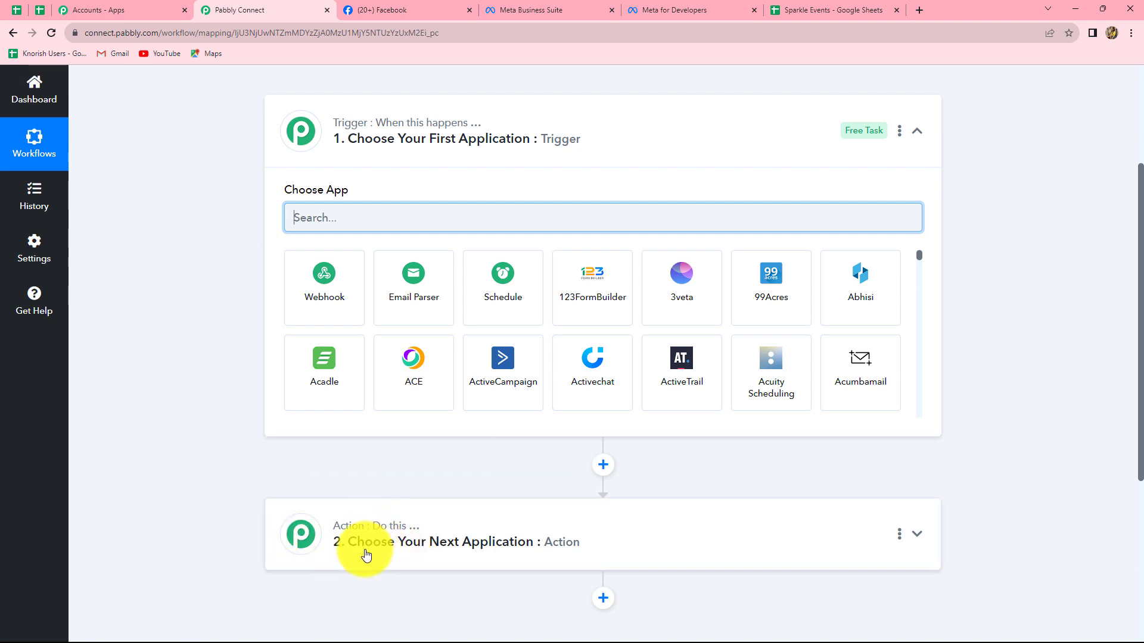
{"action": "mouse_move", "coordinate": [348, 528]}
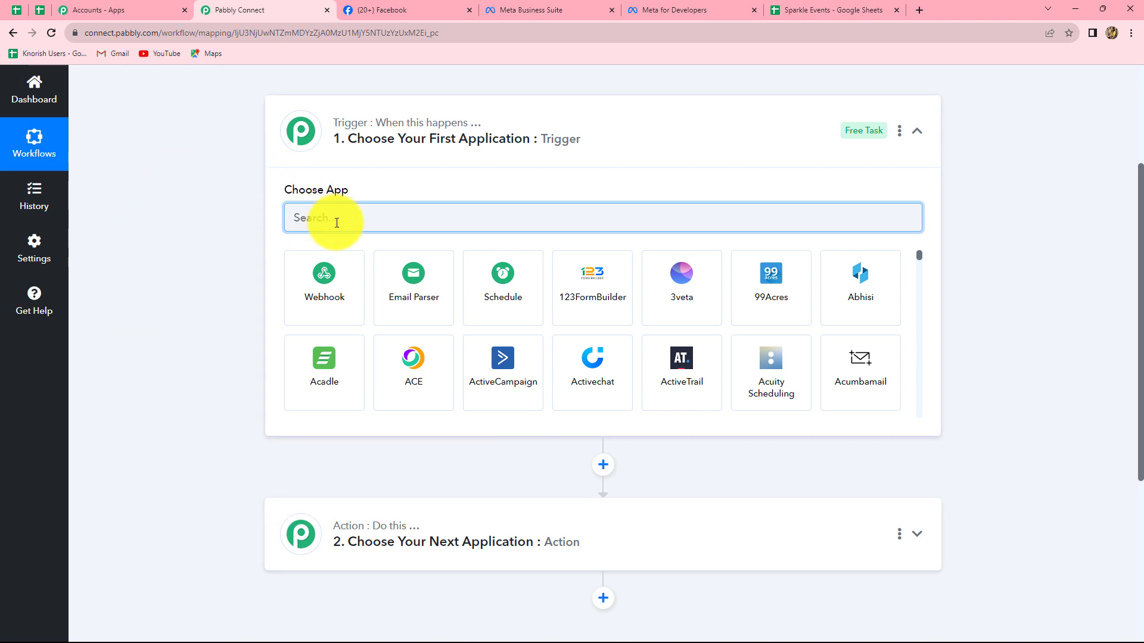
{"action": "type", "text": "Fa"}
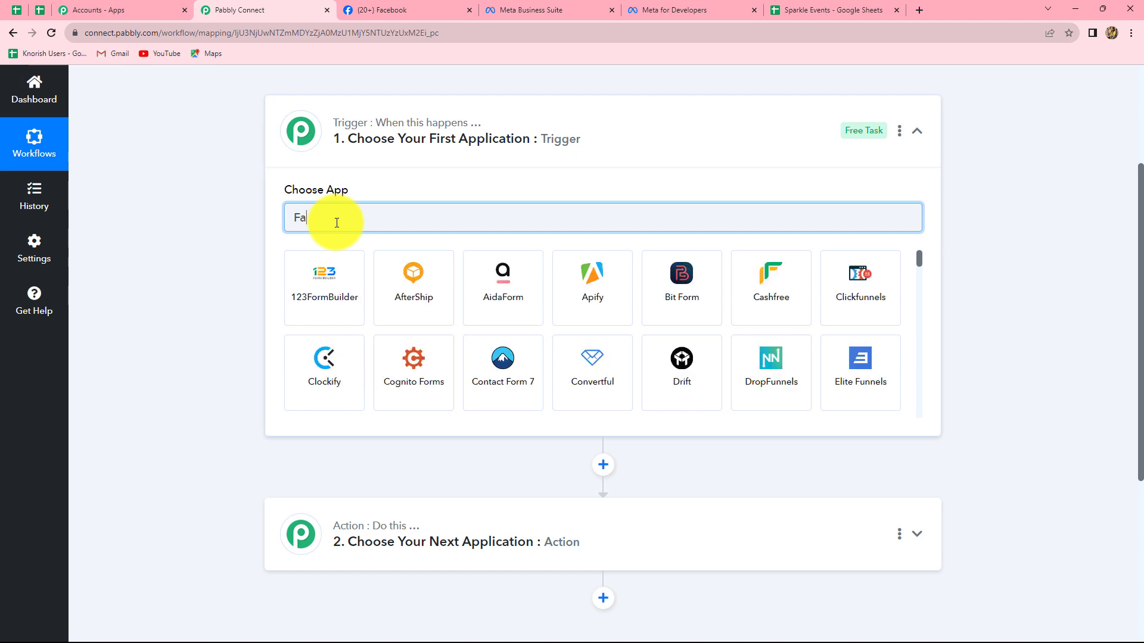
{"action": "type", "text": "ce"}
{"action": "left_click", "coordinate": [407, 279]}
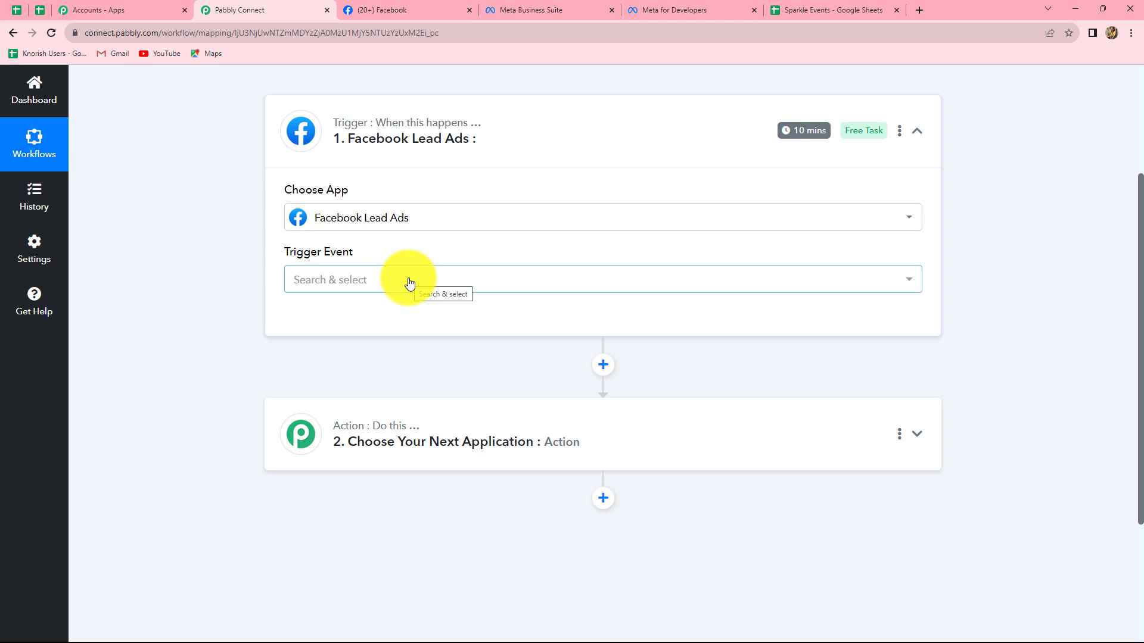
{"action": "left_click", "coordinate": [409, 282]}
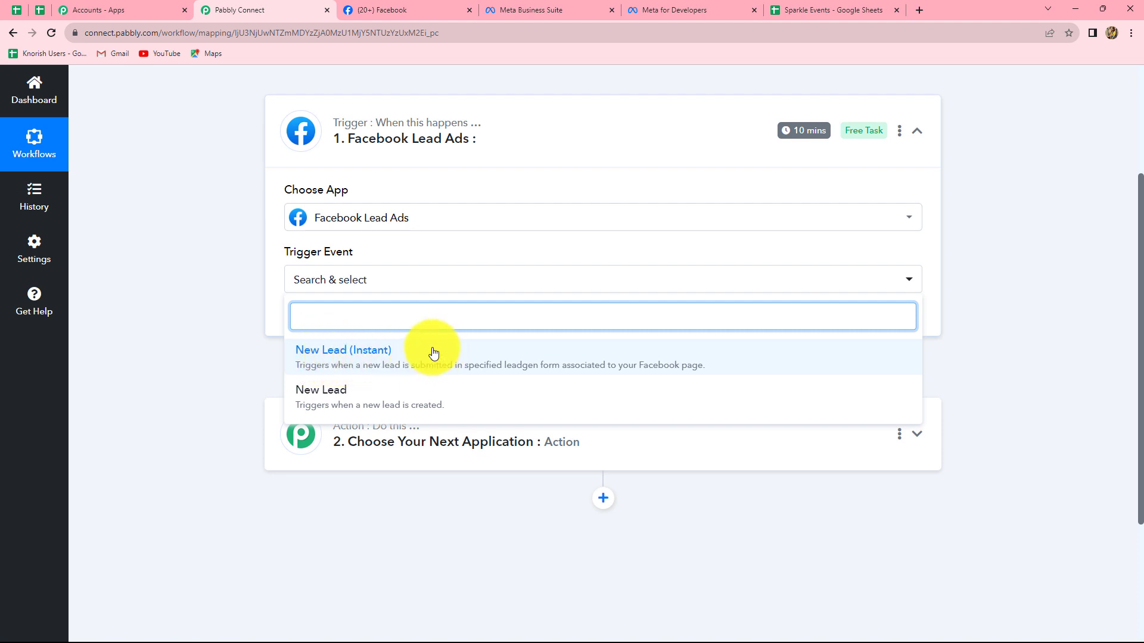
{"action": "left_click", "coordinate": [344, 366]}
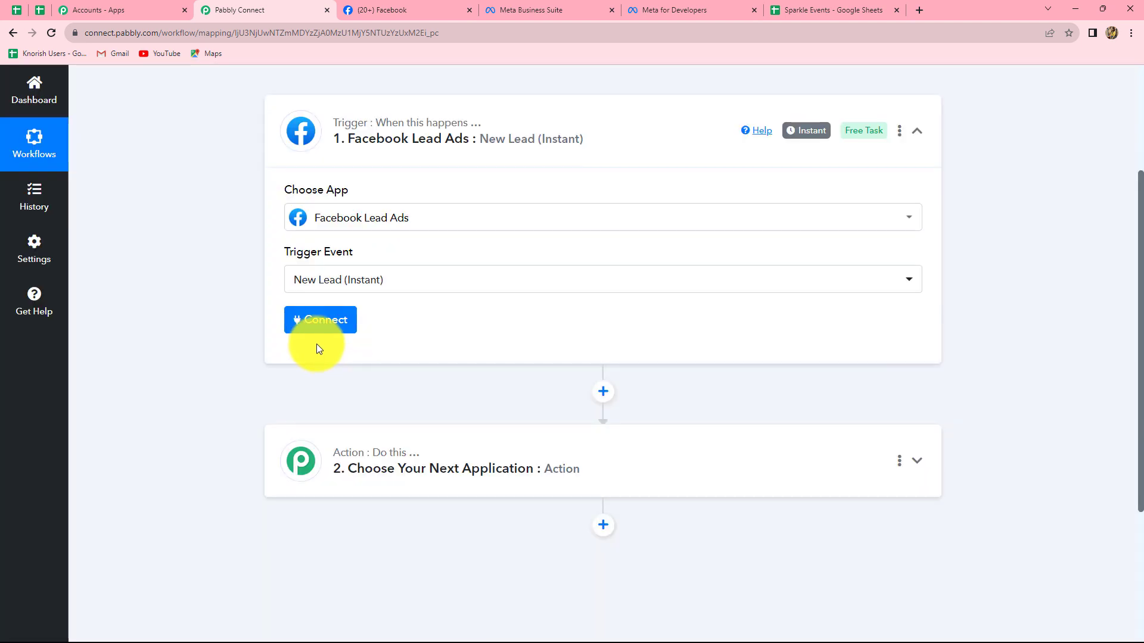
- Connect the trigger to Facebook Lead Ads through a new connection, checking the logged-in Facebook account along the way
{"action": "left_click", "coordinate": [313, 327]}
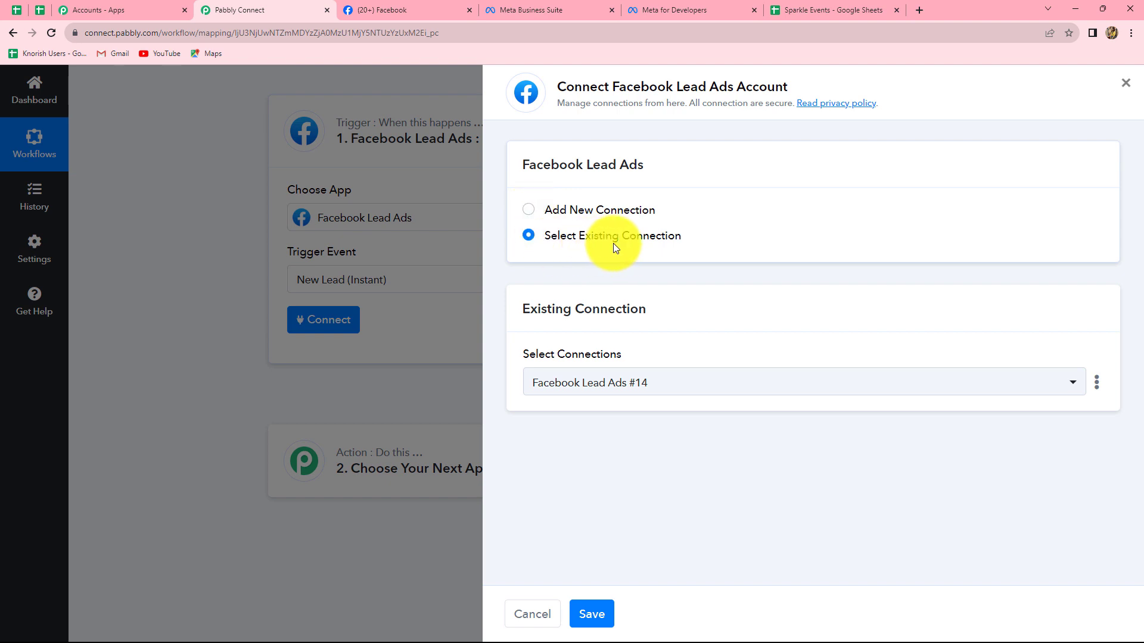
{"action": "left_click", "coordinate": [527, 212]}
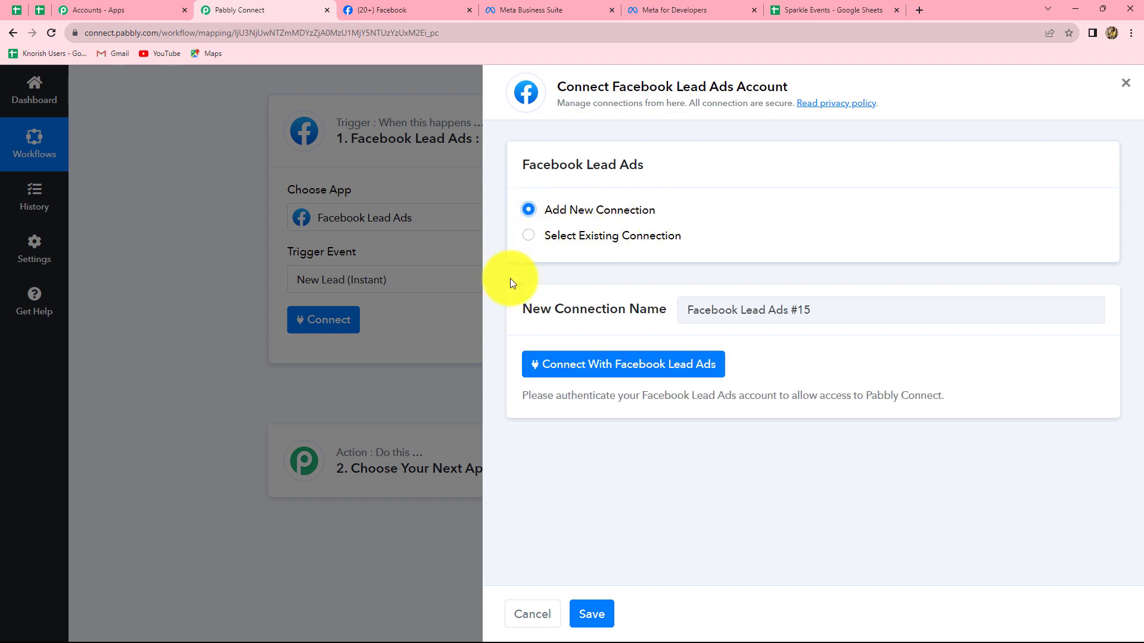
{"action": "left_click", "coordinate": [599, 369]}
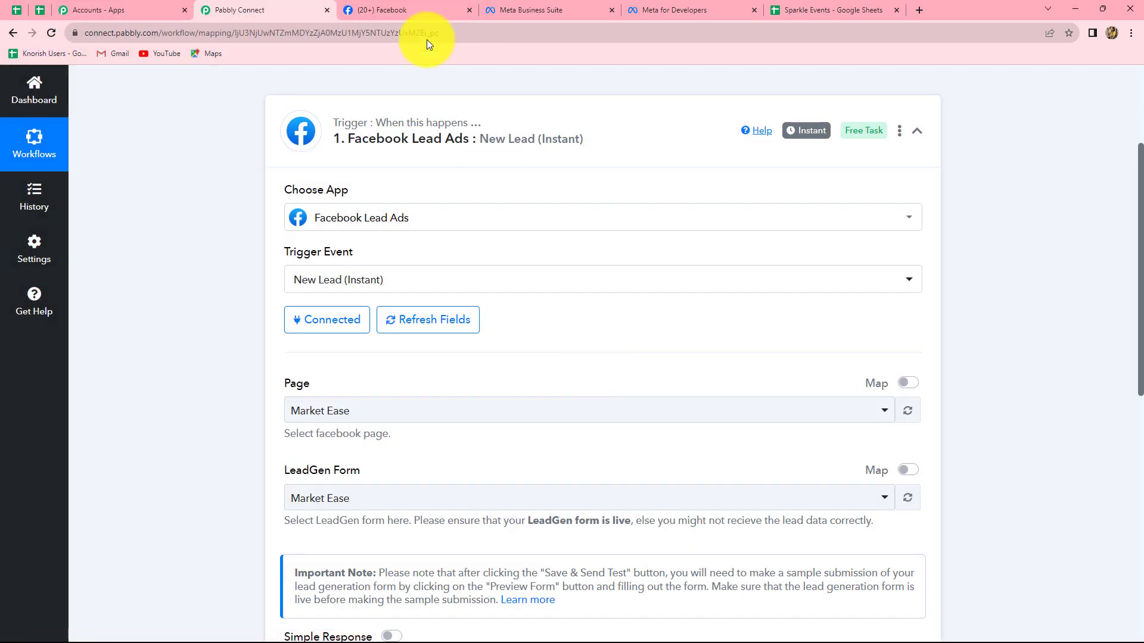
{"action": "left_click", "coordinate": [402, 9]}
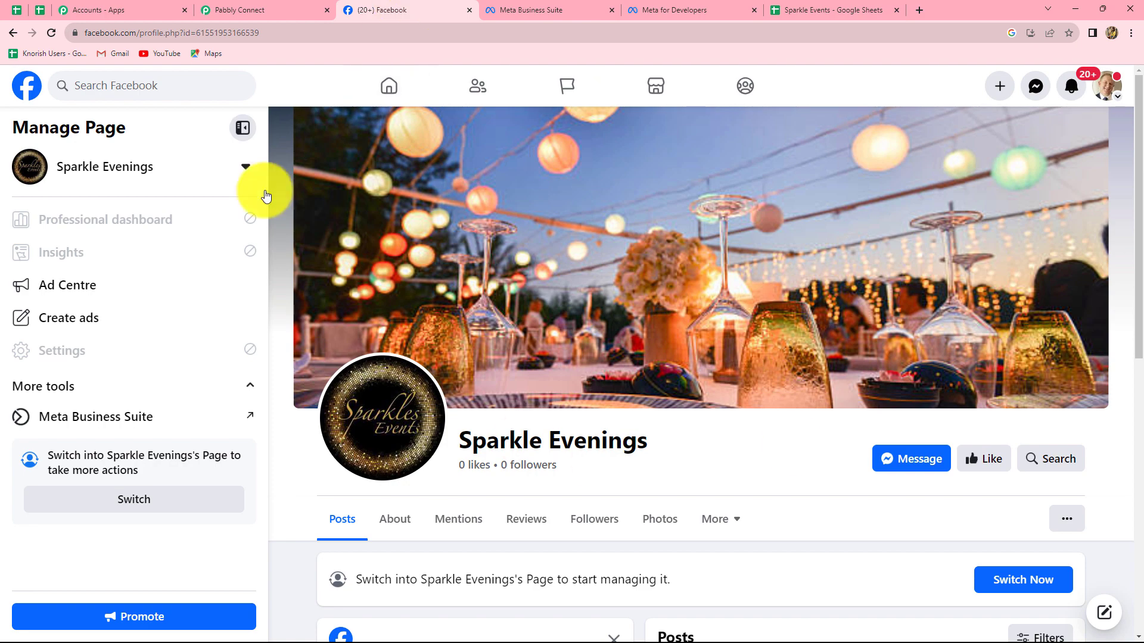
{"action": "left_click", "coordinate": [297, 11]}
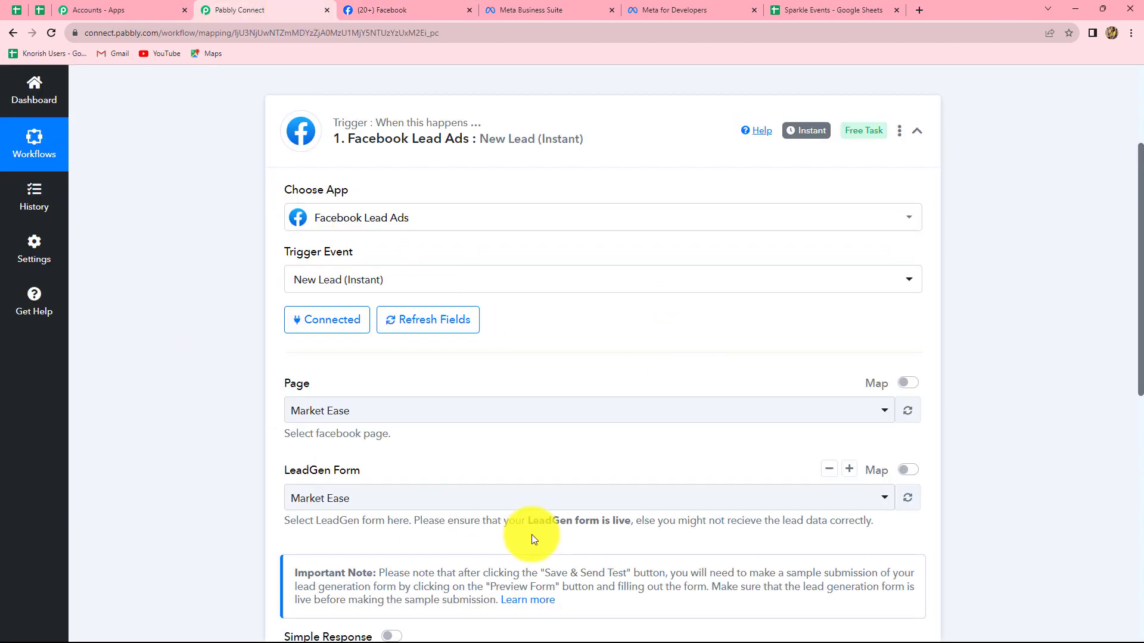
- Switch to Facebook, pick Sparkle Evenings among the managed pages and examine that page
{"action": "scroll", "coordinate": [531, 535], "scroll_direction": "down", "scroll_amount": 2}
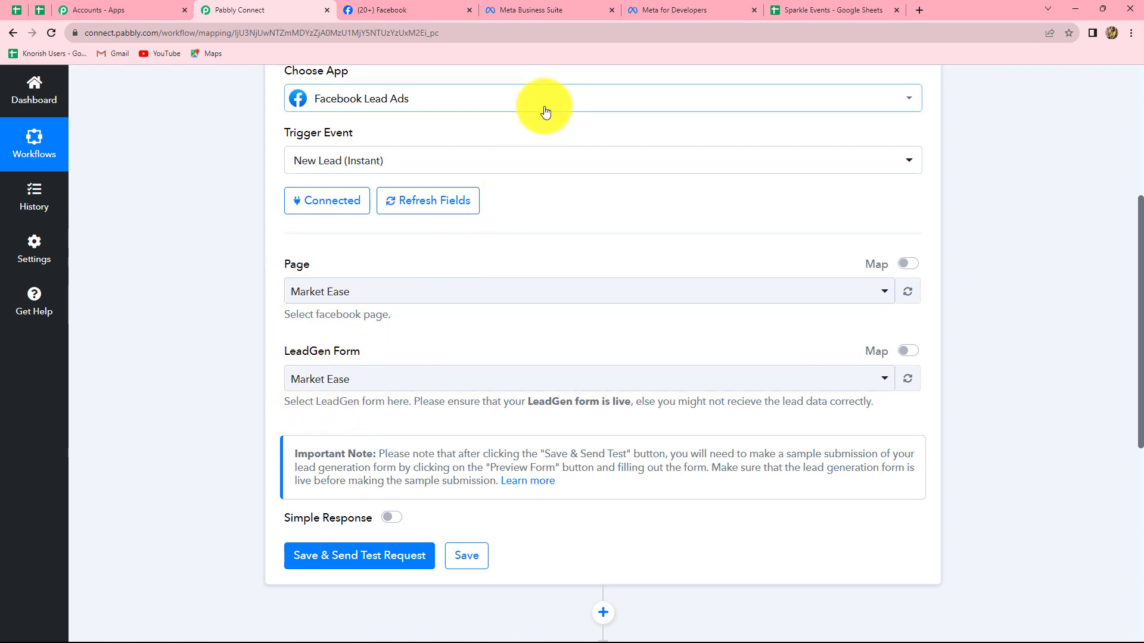
{"action": "left_click", "coordinate": [441, 2]}
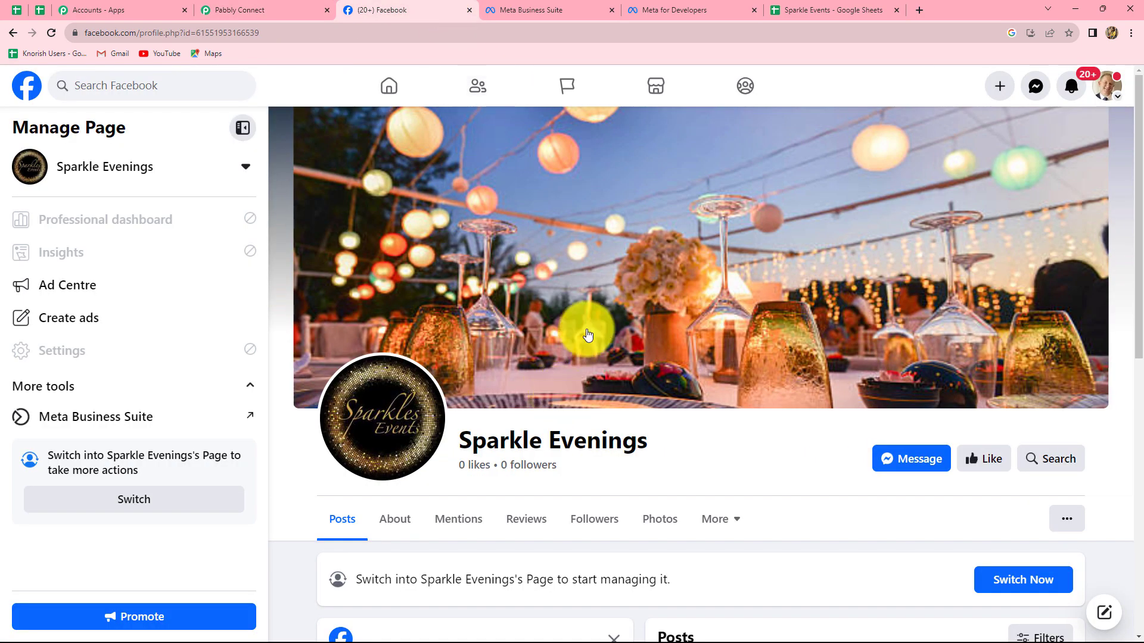
{"action": "left_click", "coordinate": [119, 166]}
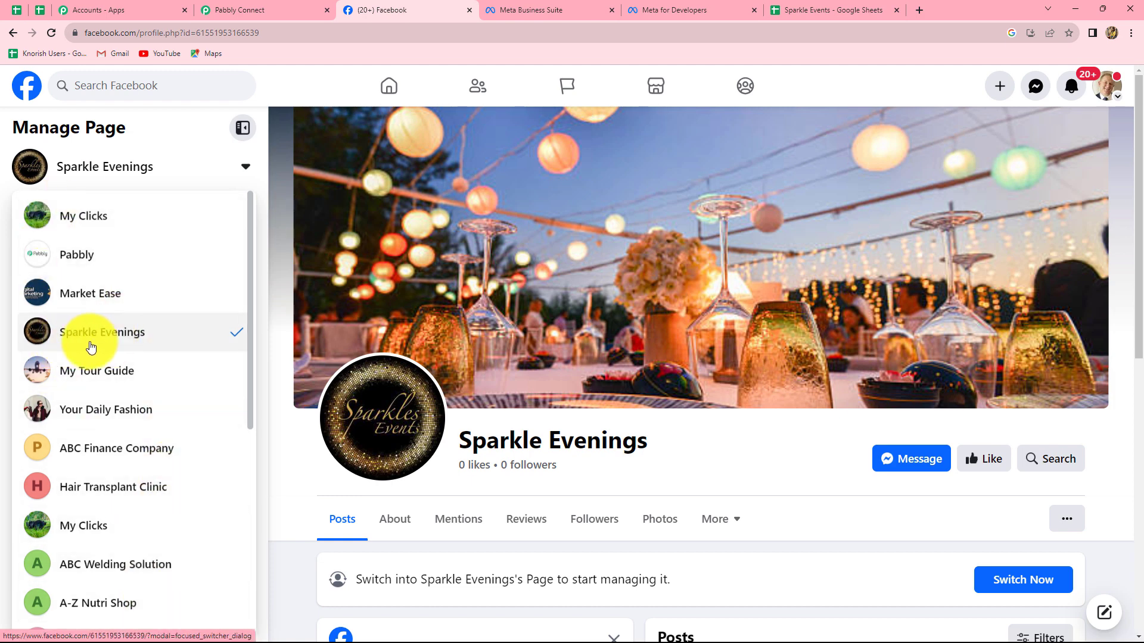
{"action": "left_click", "coordinate": [114, 337]}
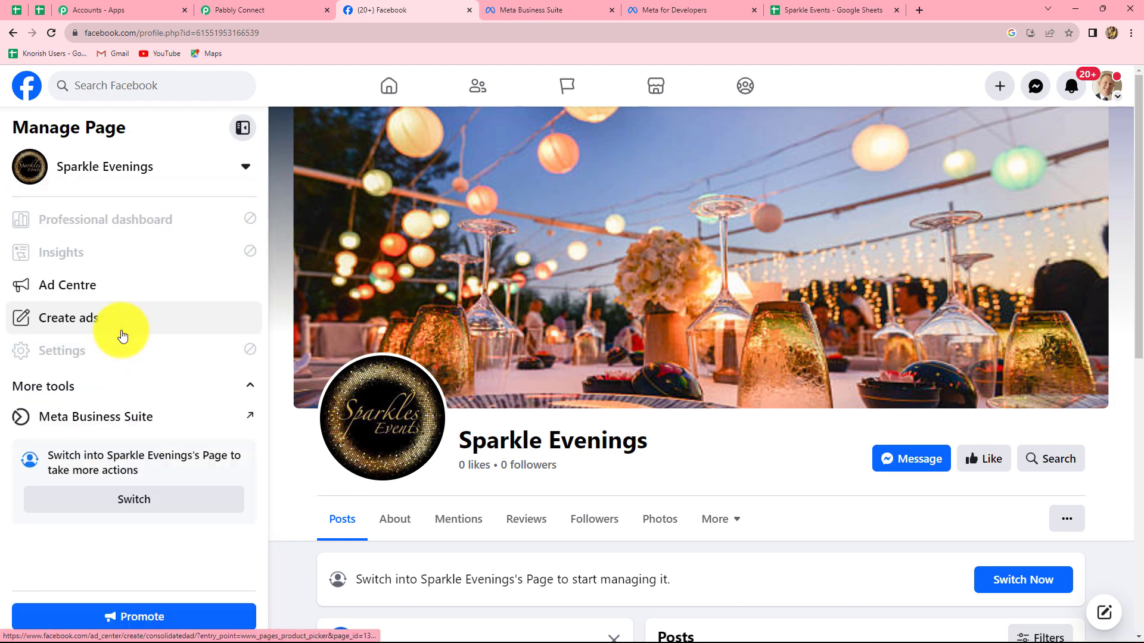
{"action": "scroll", "coordinate": [780, 486], "scroll_direction": "down", "scroll_amount": 4}
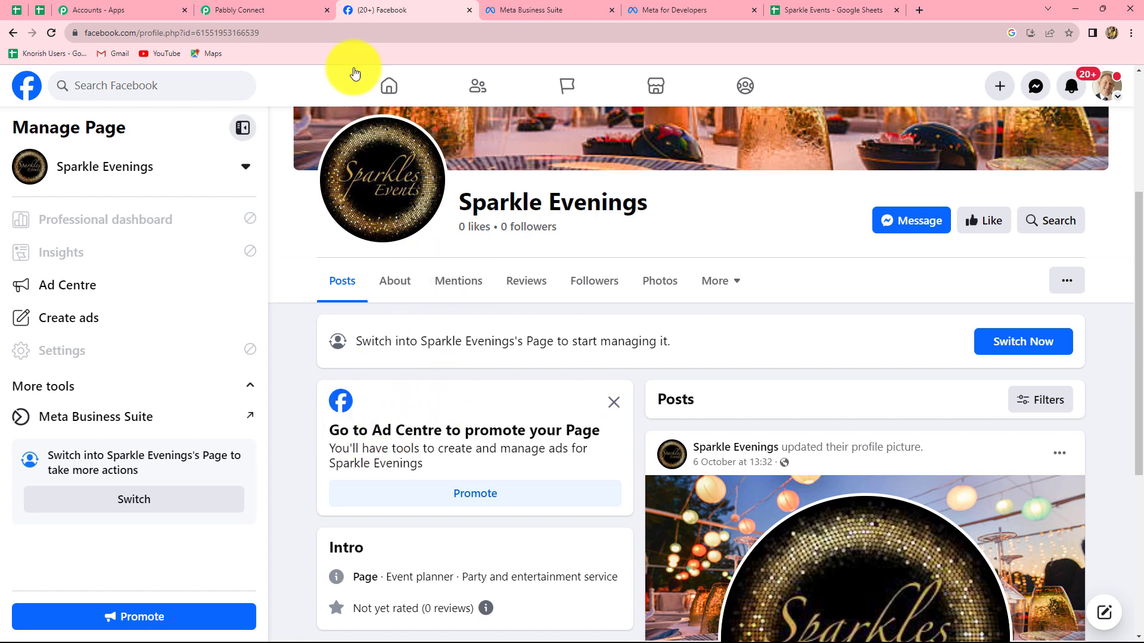
- Back in Pabbly Connect, set the trigger's page to Sparkle Evenings and its LeadGen form to New Registration Form
{"action": "left_click", "coordinate": [266, 6]}
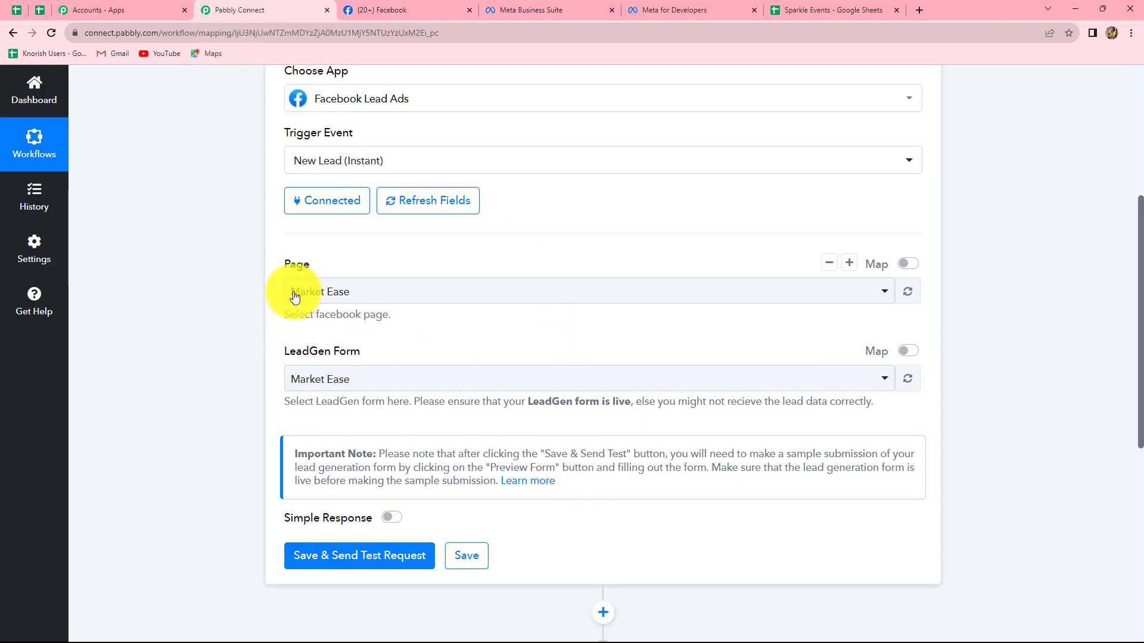
{"action": "left_click", "coordinate": [352, 296]}
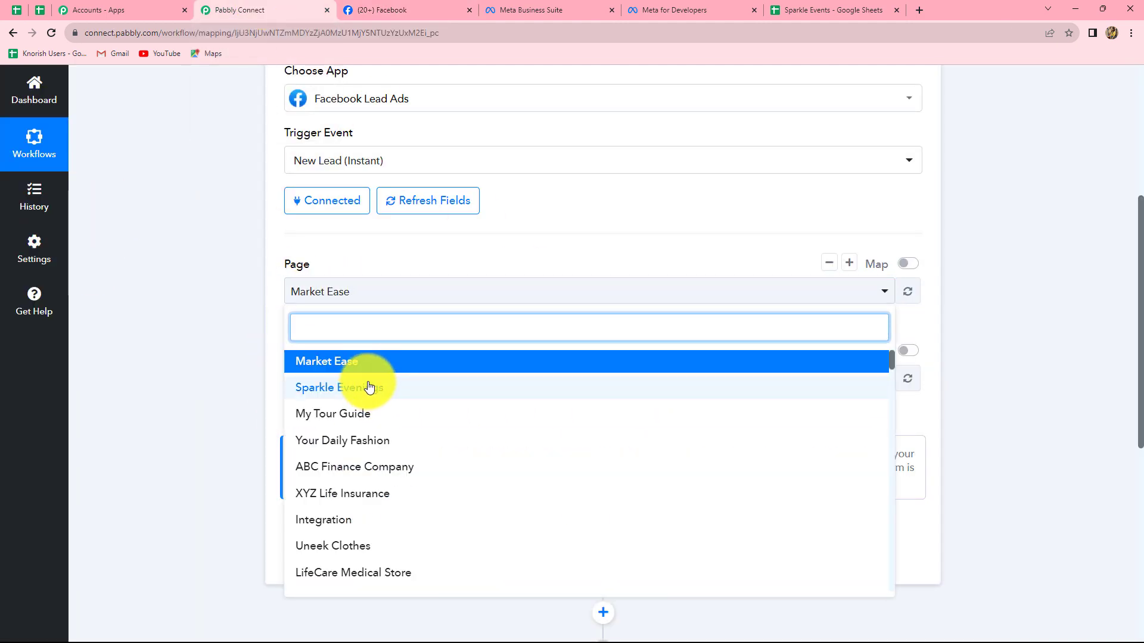
{"action": "left_click", "coordinate": [369, 387]}
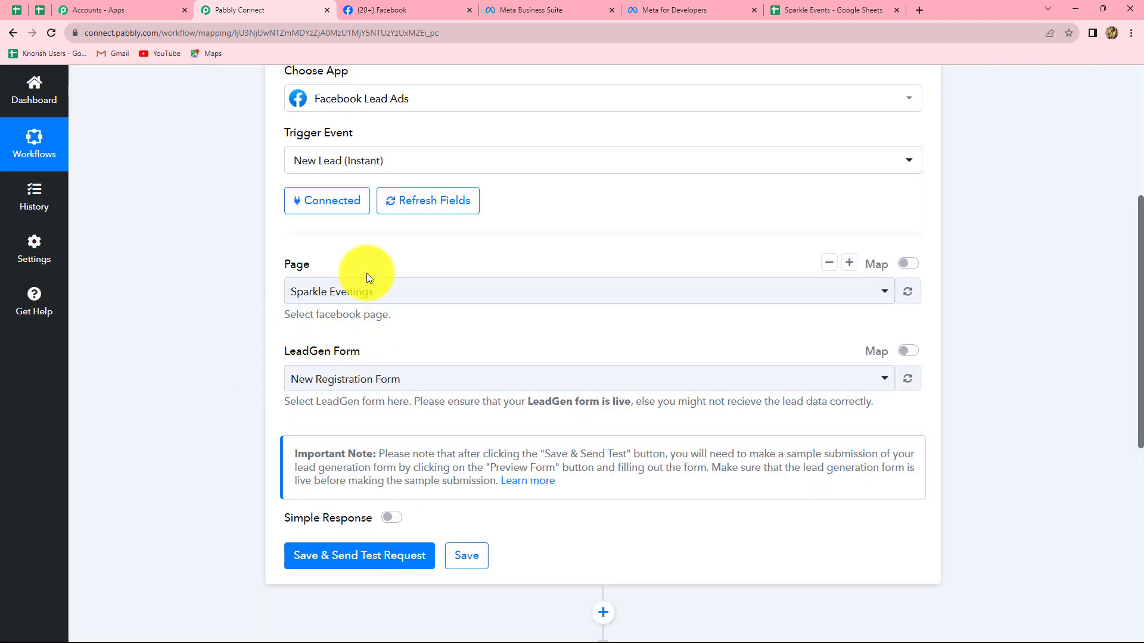
{"action": "left_click", "coordinate": [449, 382]}
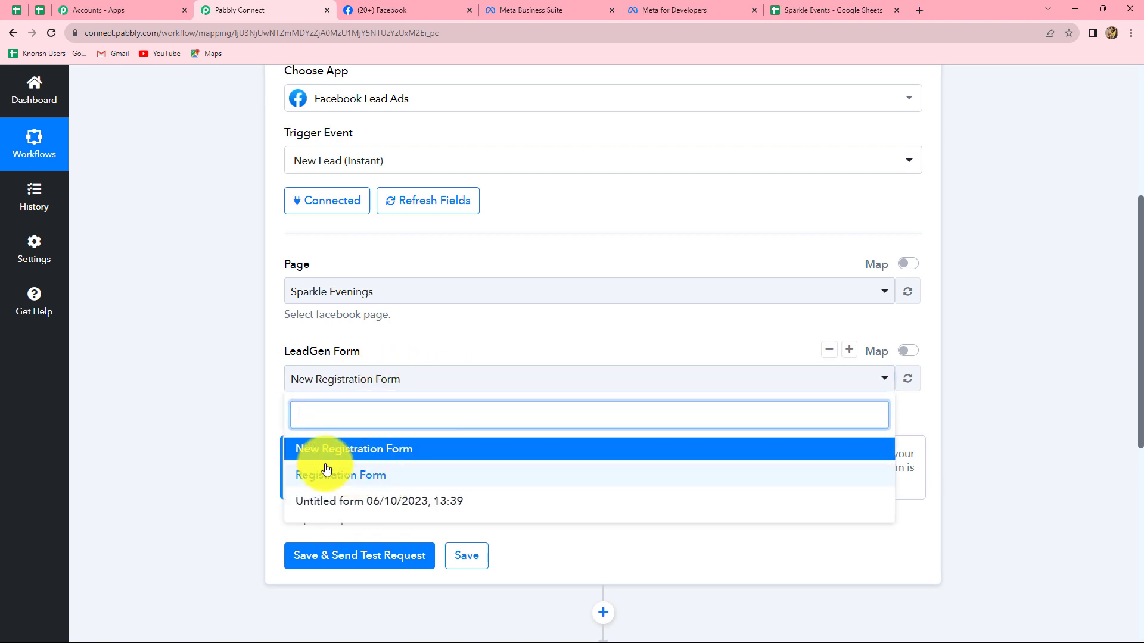
{"action": "left_click", "coordinate": [381, 456]}
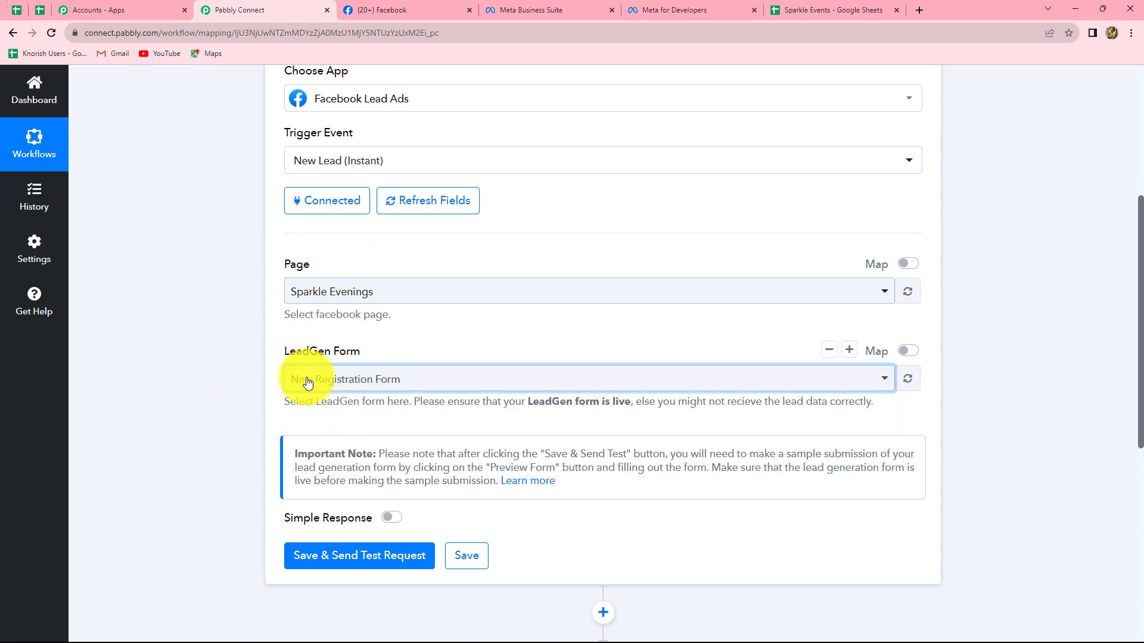
- Save the trigger with a test request, and open the Lead Ads RTU Debug Tool on Meta for Developers
{"action": "left_click", "coordinate": [345, 557]}
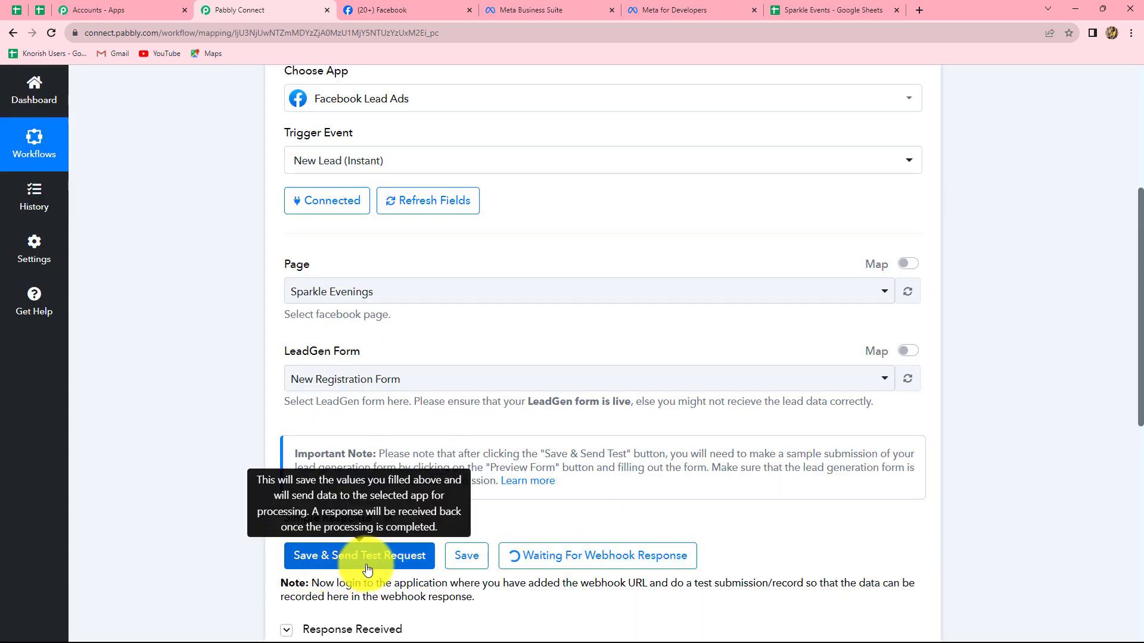
{"action": "scroll", "coordinate": [672, 536], "scroll_direction": "down", "scroll_amount": 3}
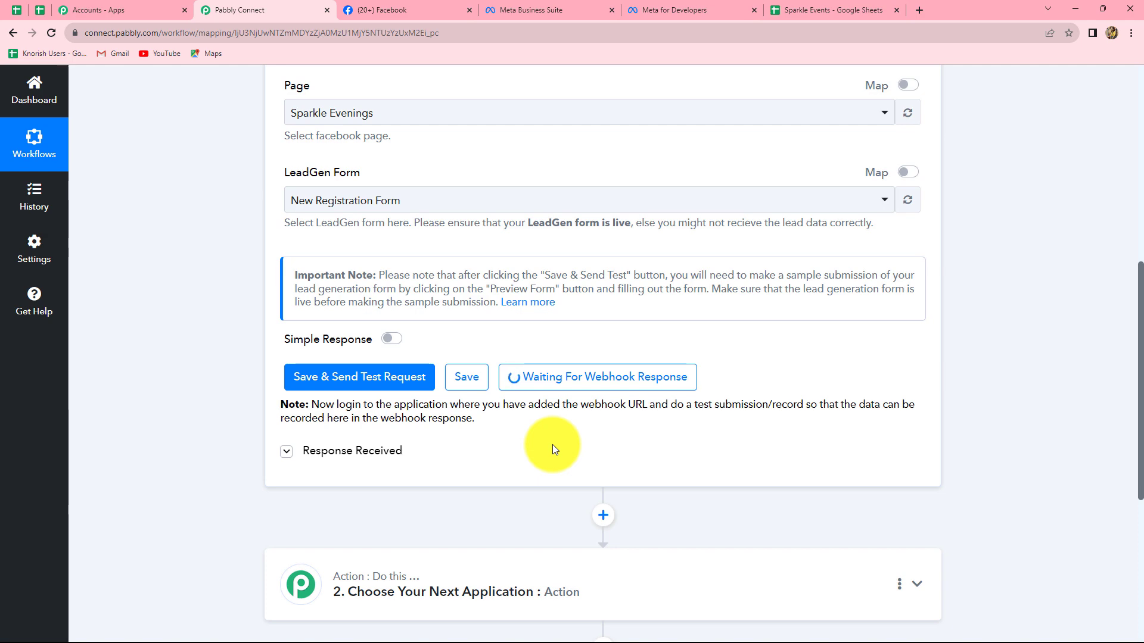
{"action": "left_click", "coordinate": [691, 5]}
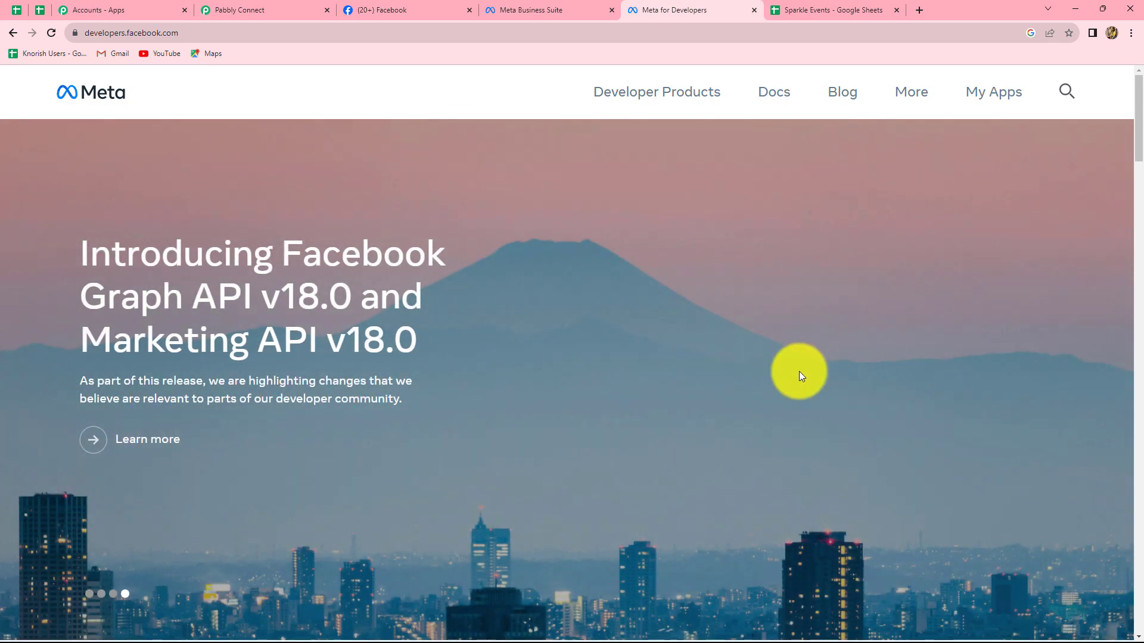
{"action": "left_click", "coordinate": [969, 96]}
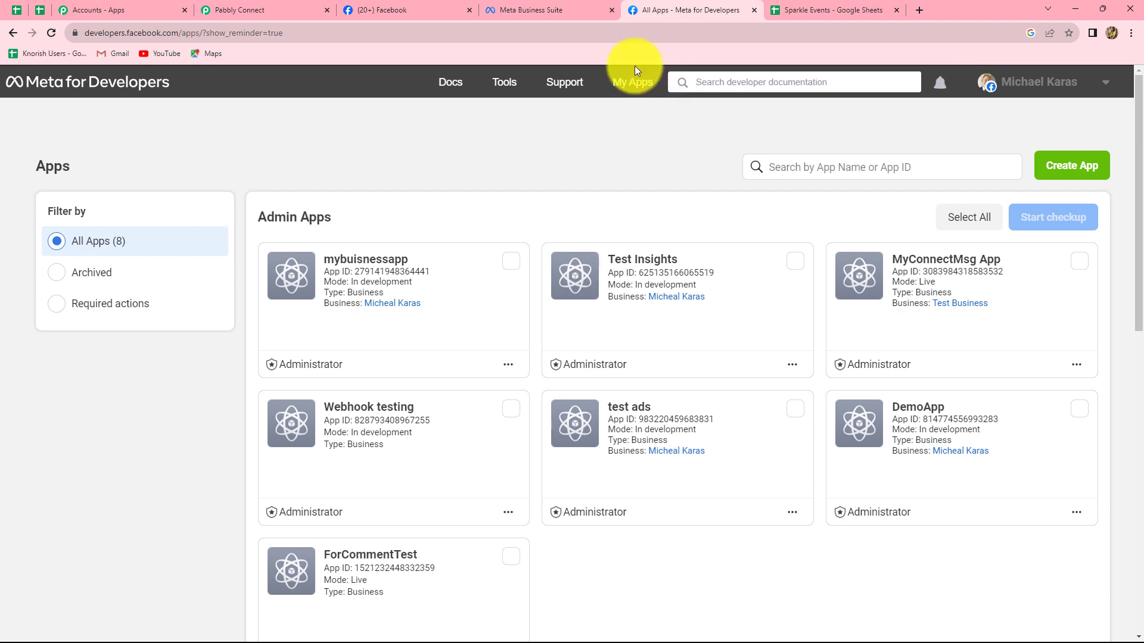
{"action": "mouse_move", "coordinate": [492, 88]}
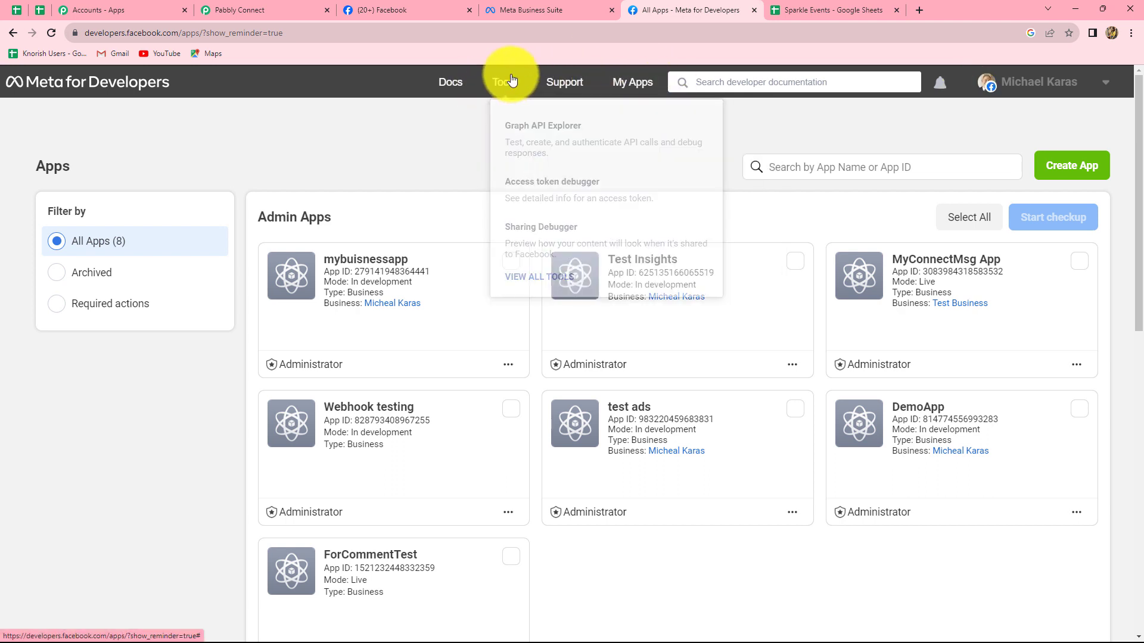
{"action": "left_click", "coordinate": [511, 87]}
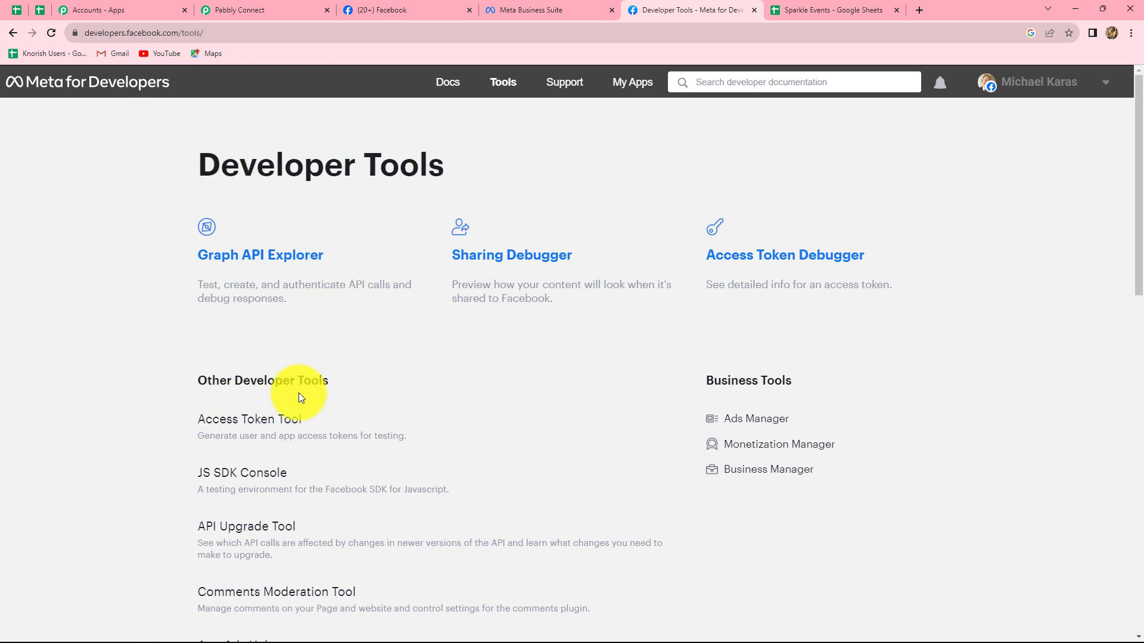
{"action": "scroll", "coordinate": [300, 394], "scroll_direction": "down", "scroll_amount": 7}
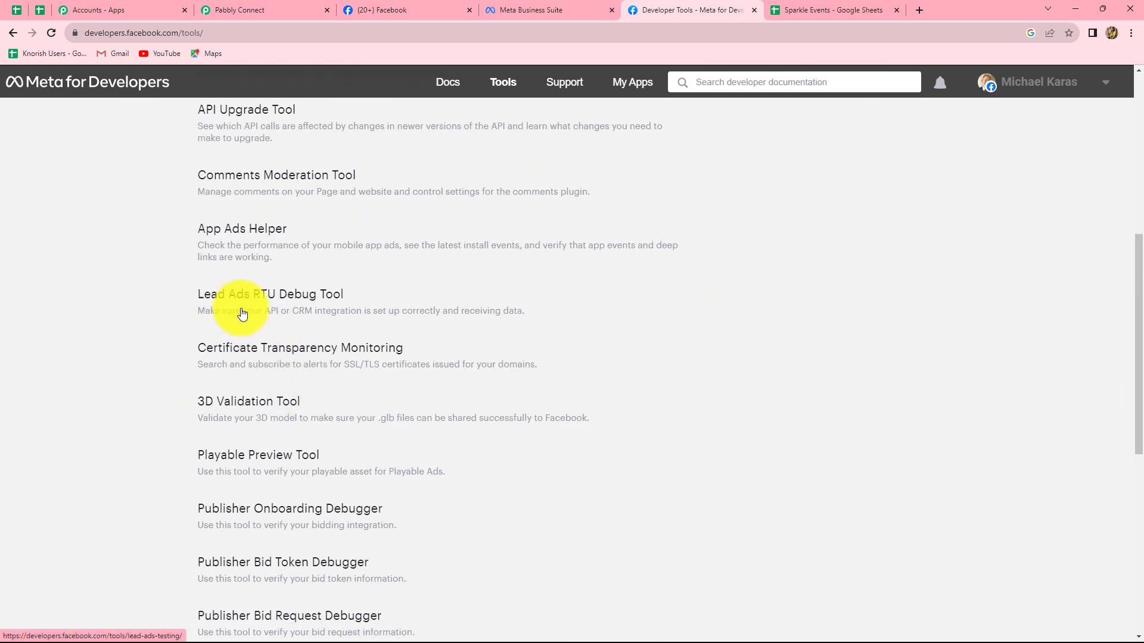
{"action": "left_click", "coordinate": [304, 297]}
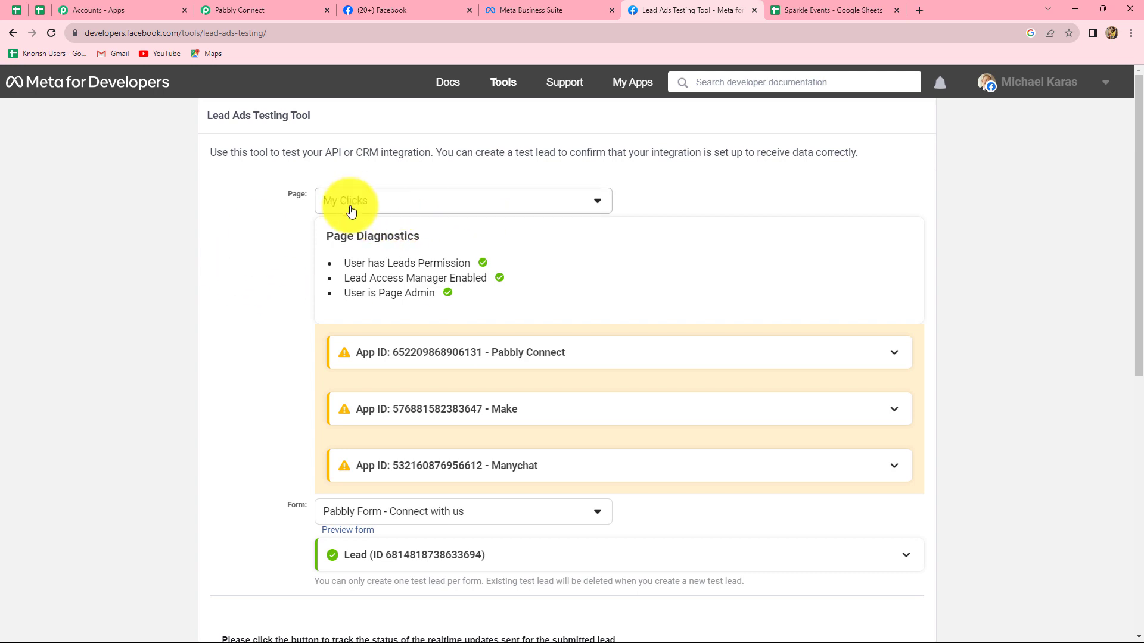
- Set the testing tool's page to Sparkle Evenings and open the preview of its New Registration Form
{"action": "left_click", "coordinate": [388, 206]}
{"action": "left_click", "coordinate": [388, 362]}
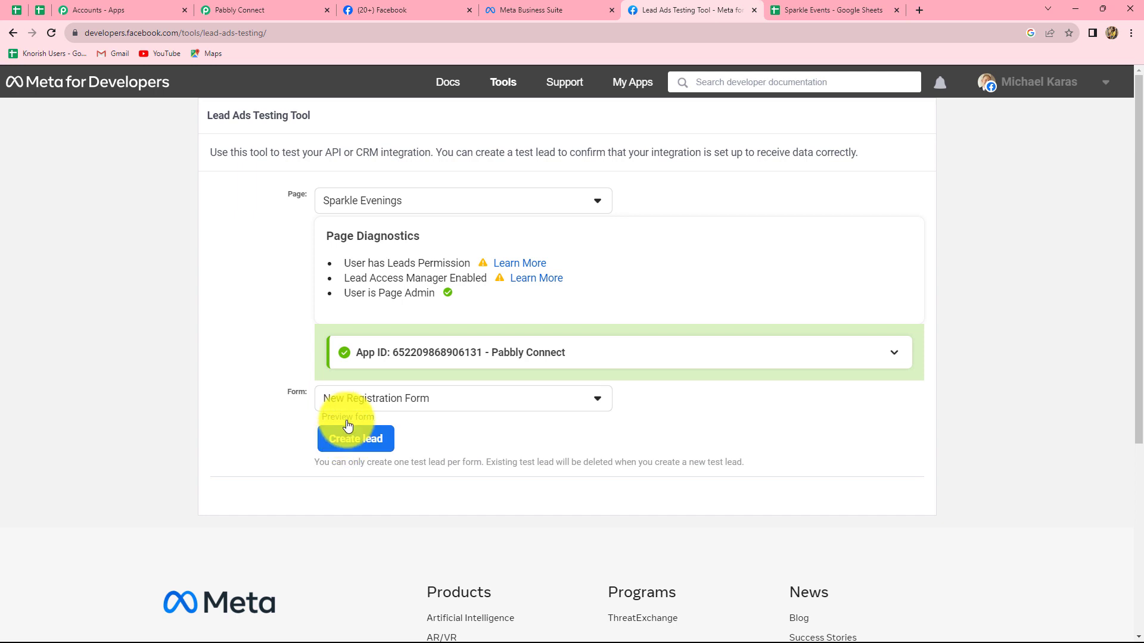
{"action": "left_click", "coordinate": [350, 417]}
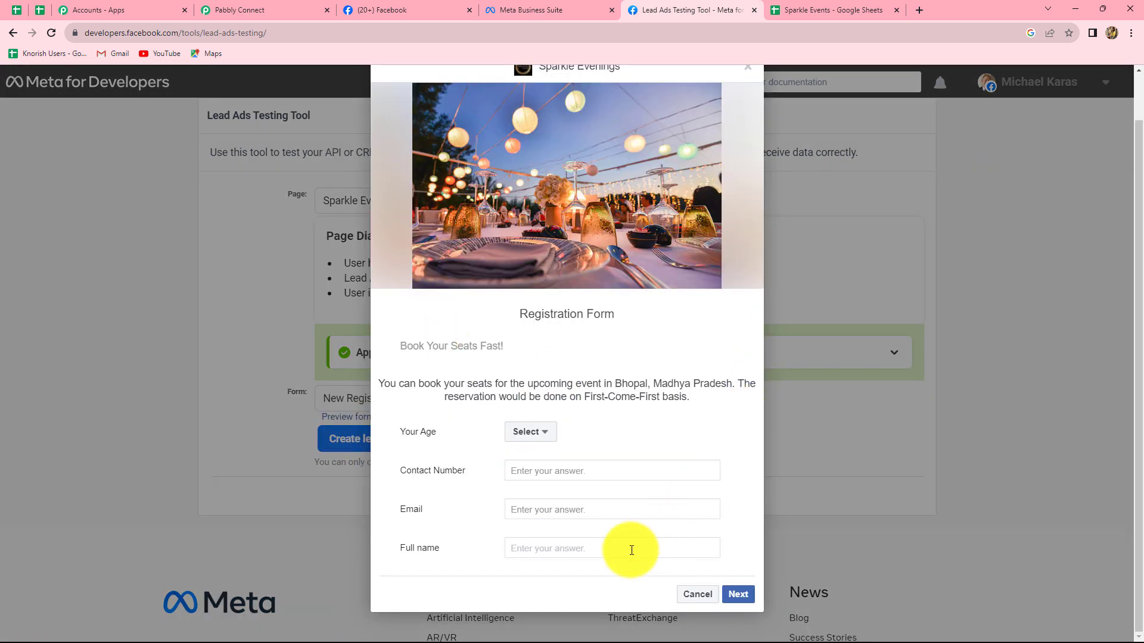
- Fill in the registration form with age 18-25 and the test lead's contact number, email and full name
{"action": "left_click", "coordinate": [631, 551]}
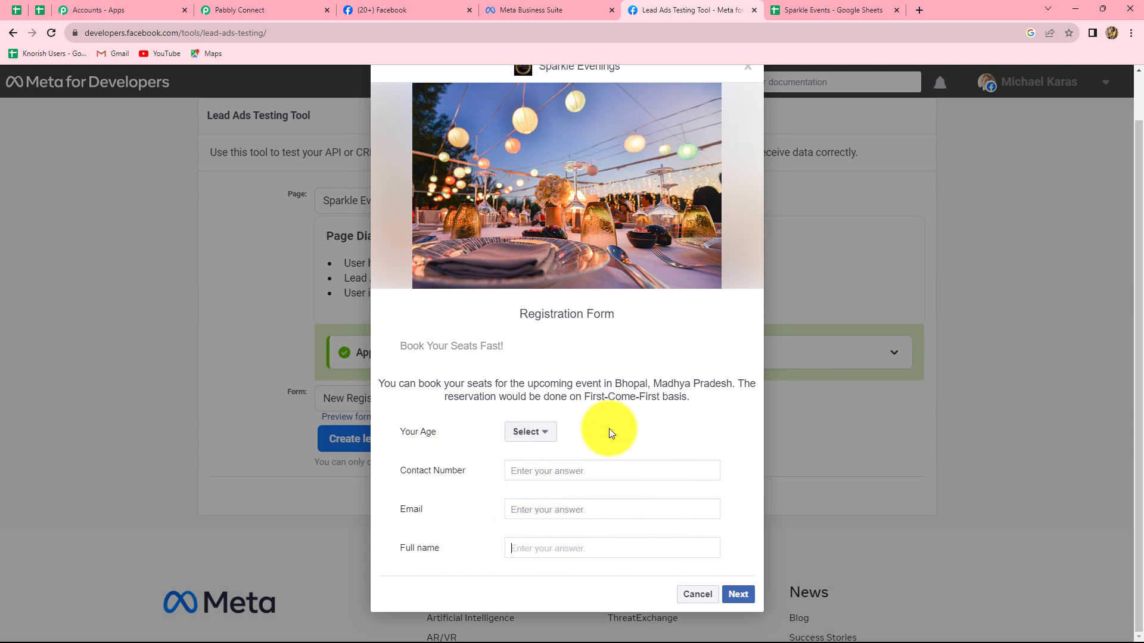
{"action": "left_click", "coordinate": [541, 436]}
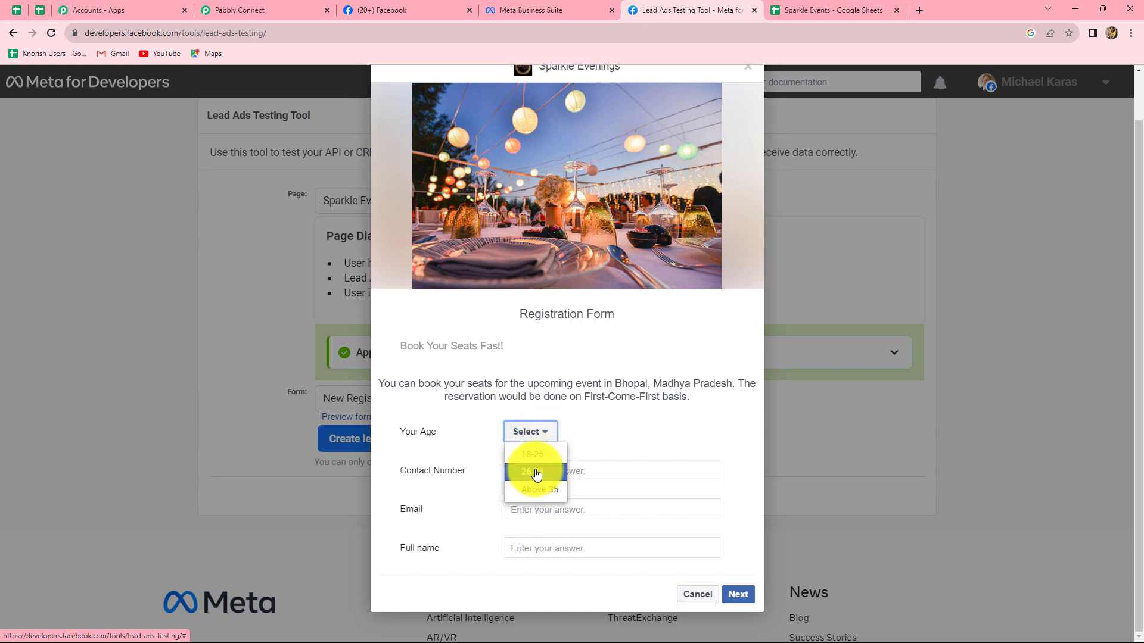
{"action": "left_click", "coordinate": [532, 455]}
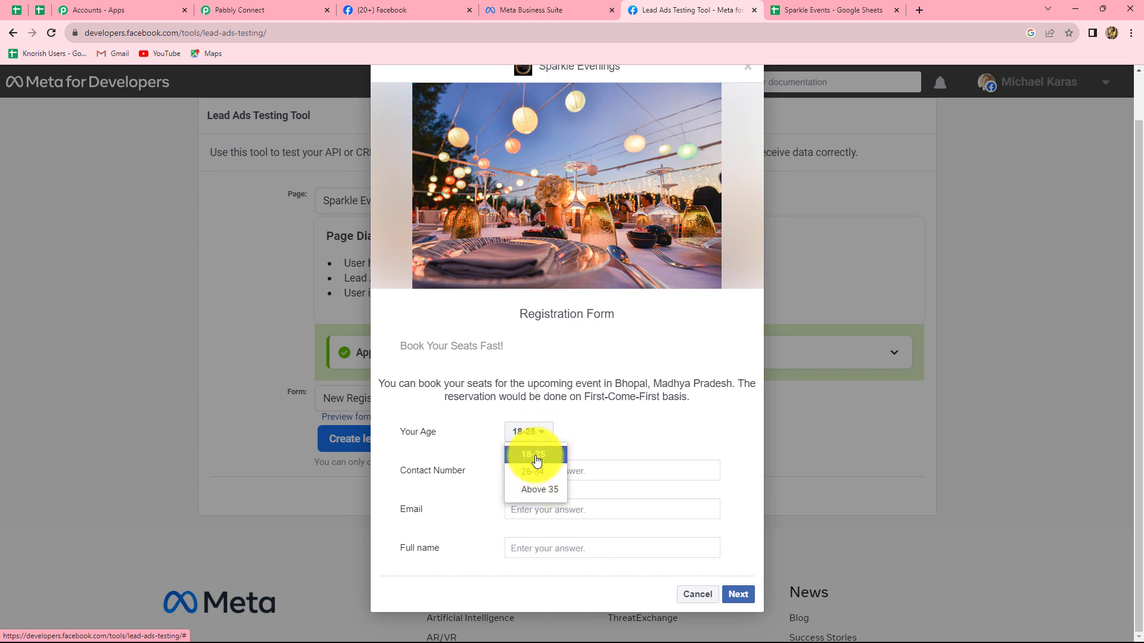
{"action": "left_click", "coordinate": [530, 474]}
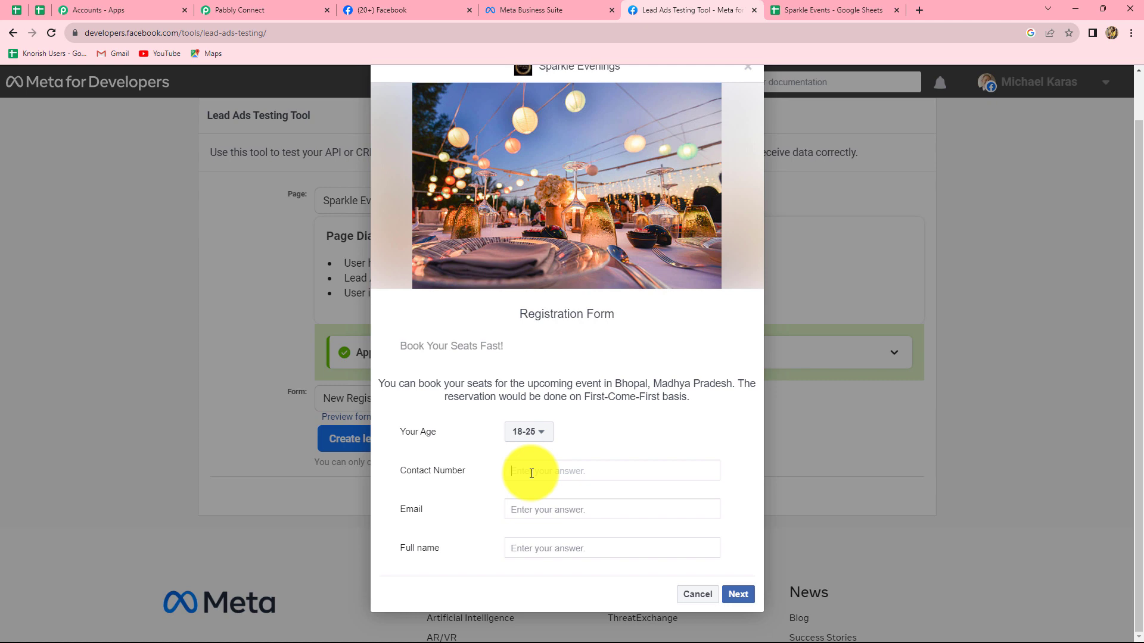
{"action": "type", "text": "+918888888888"}
{"action": "left_click", "coordinate": [521, 514]}
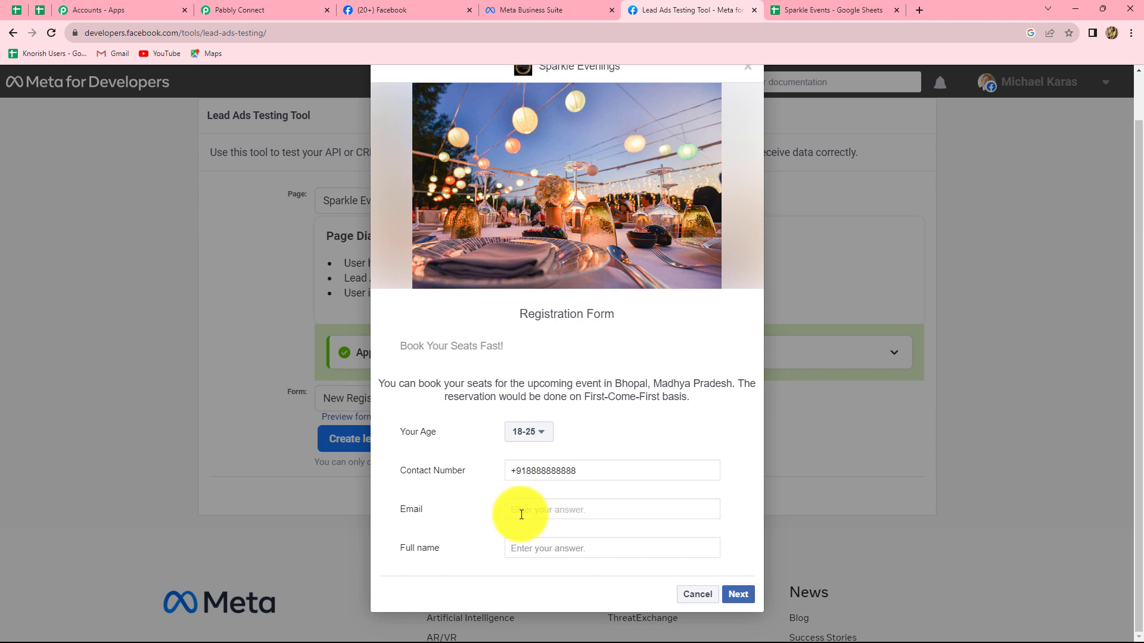
{"action": "type", "text": "re"}
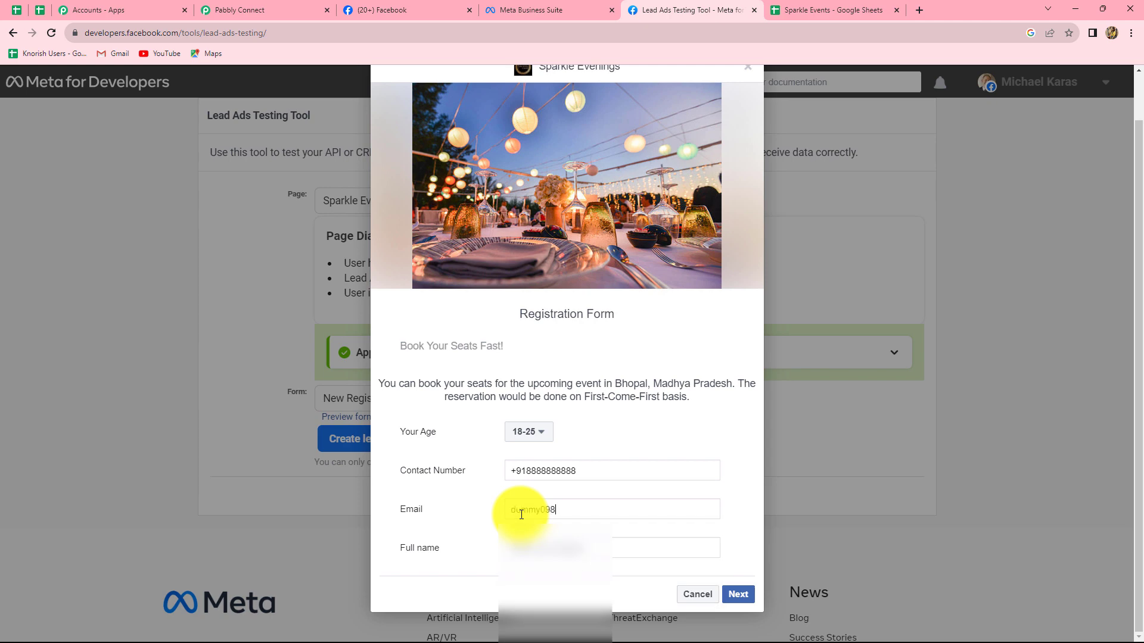
{"action": "left_click", "coordinate": [525, 548]}
{"action": "left_click", "coordinate": [524, 547]}
{"action": "type", "text": "Du"}
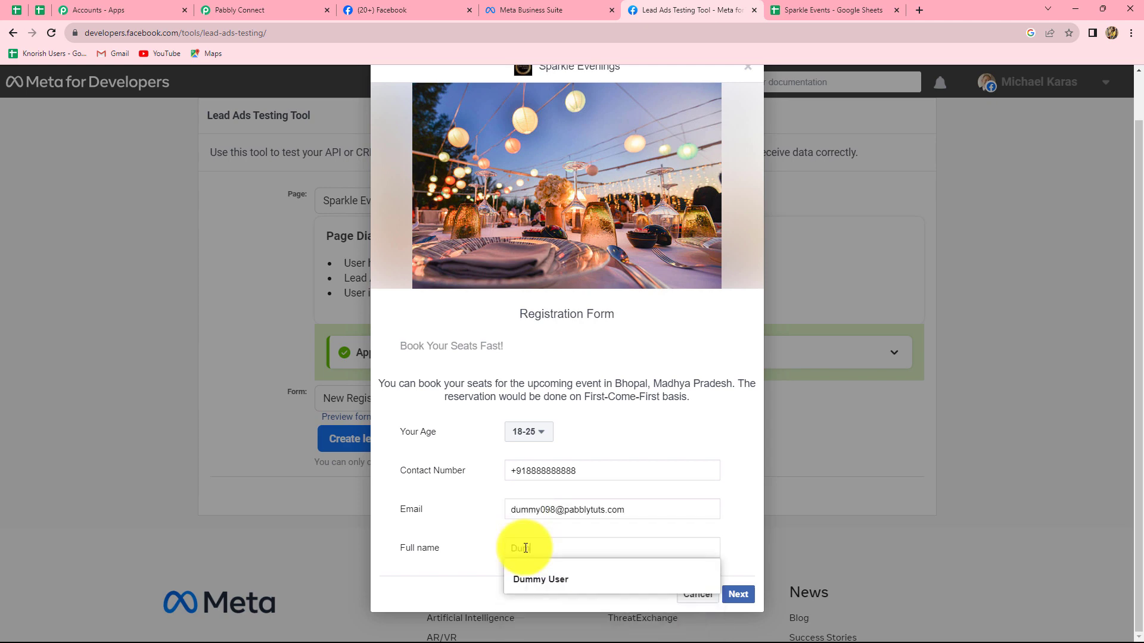
{"action": "type", "text": "mmy Lead"}
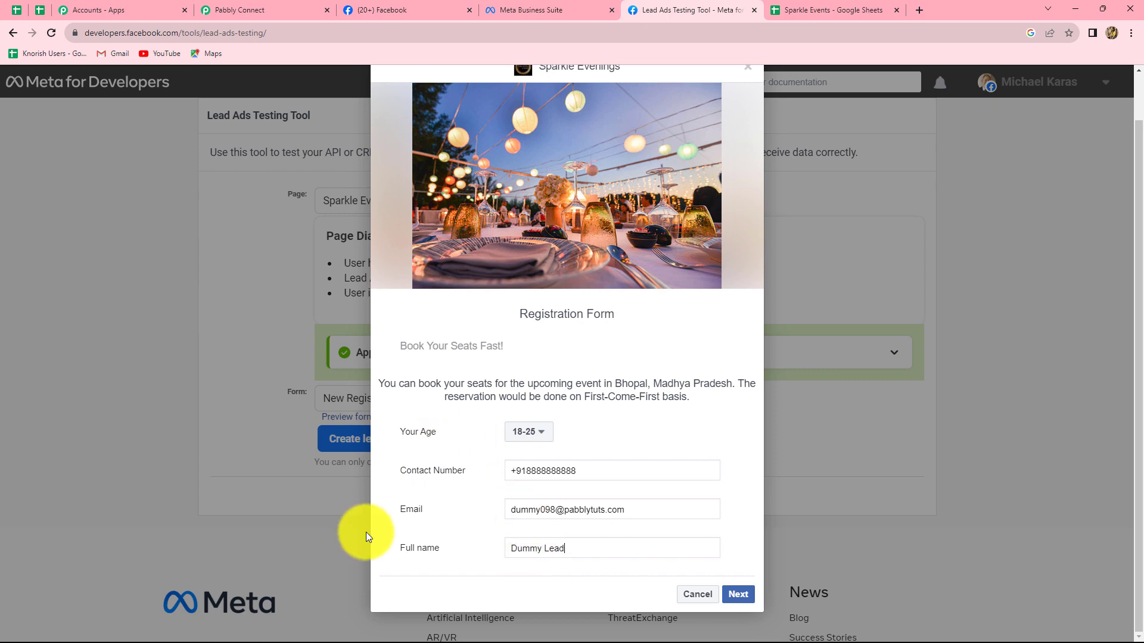
- Submit the test lead after the terms and conditions page and close the form preview
{"action": "left_click", "coordinate": [738, 594]}
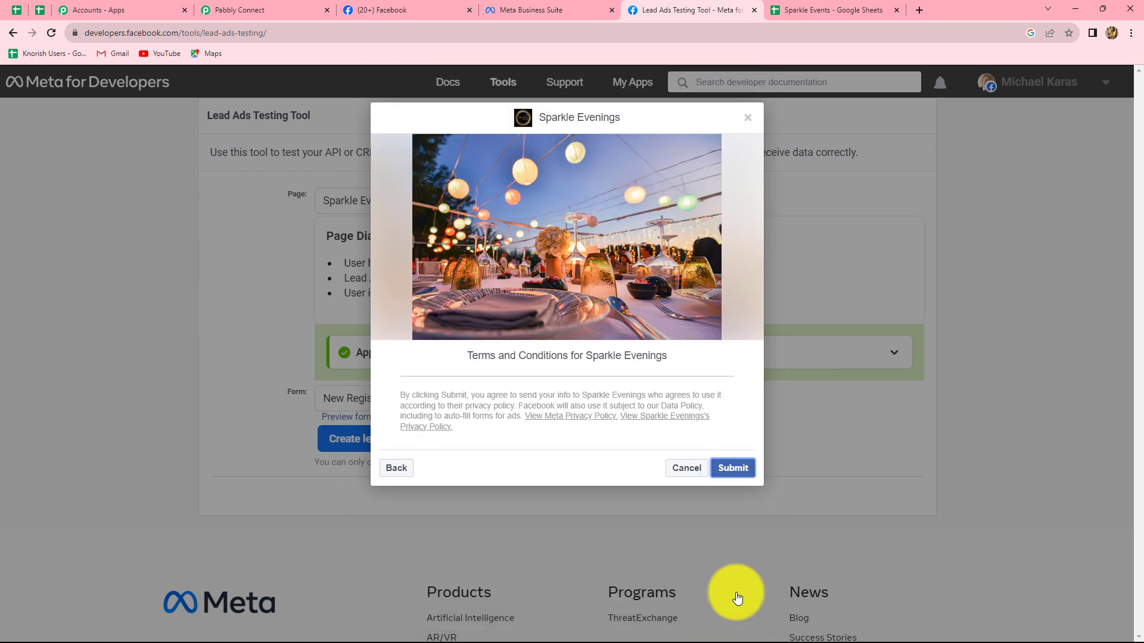
{"action": "left_click", "coordinate": [737, 468]}
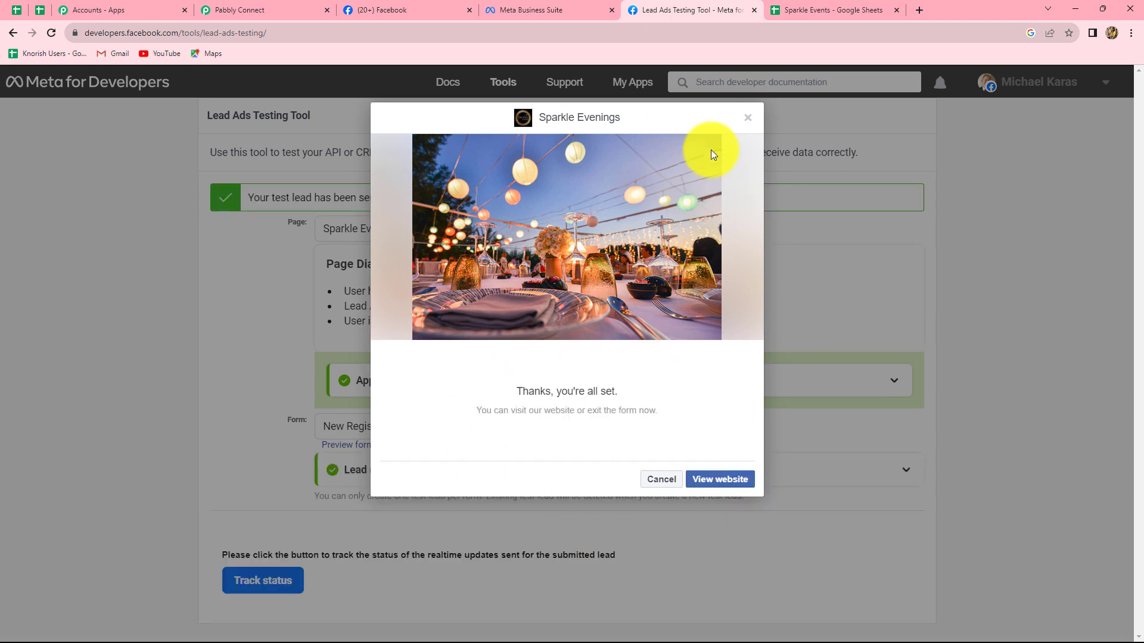
{"action": "left_click", "coordinate": [749, 124]}
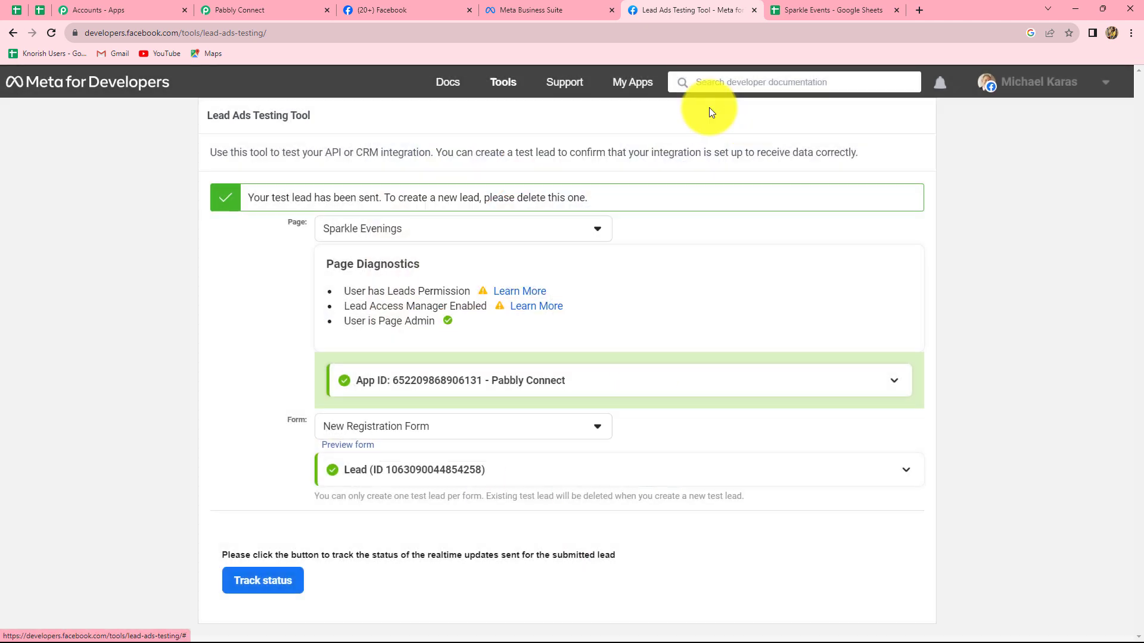
- Switch to Pabbly Connect to examine the lead response, and check the column headings in the Sparkle Events spreadsheet
{"action": "left_click", "coordinate": [238, 9]}
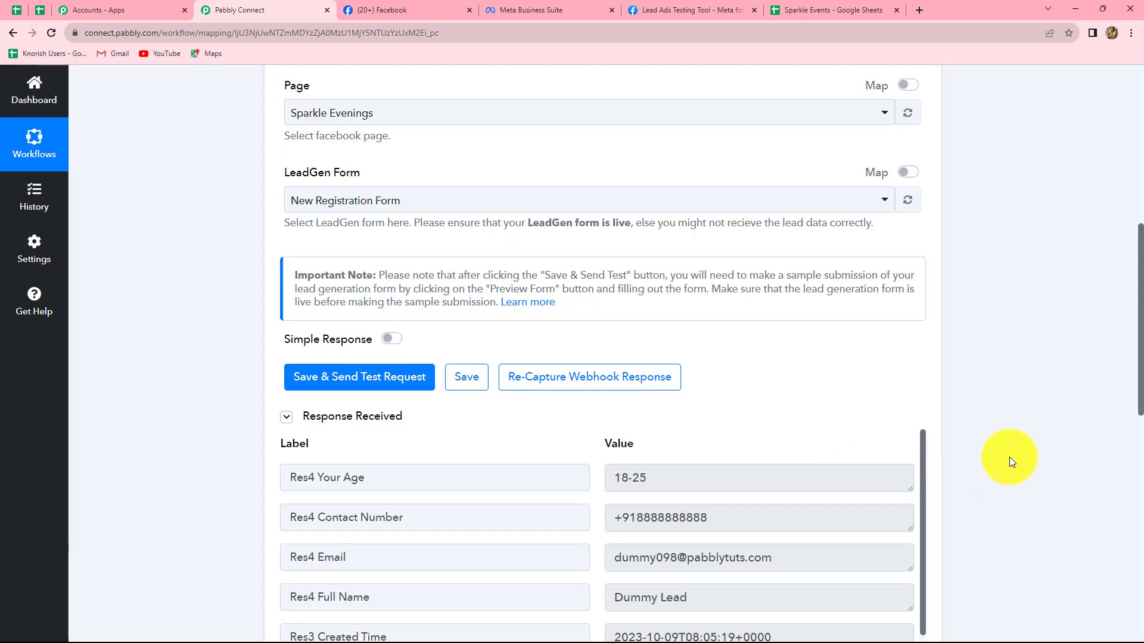
{"action": "scroll", "coordinate": [1009, 456], "scroll_direction": "down", "scroll_amount": 3}
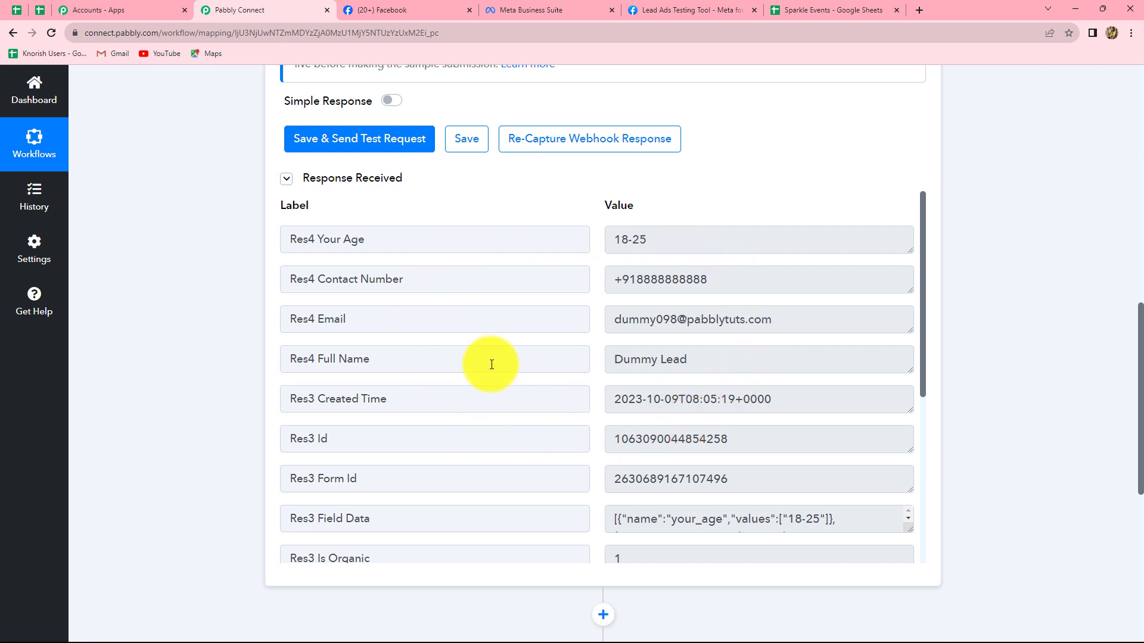
{"action": "left_click", "coordinate": [819, 9]}
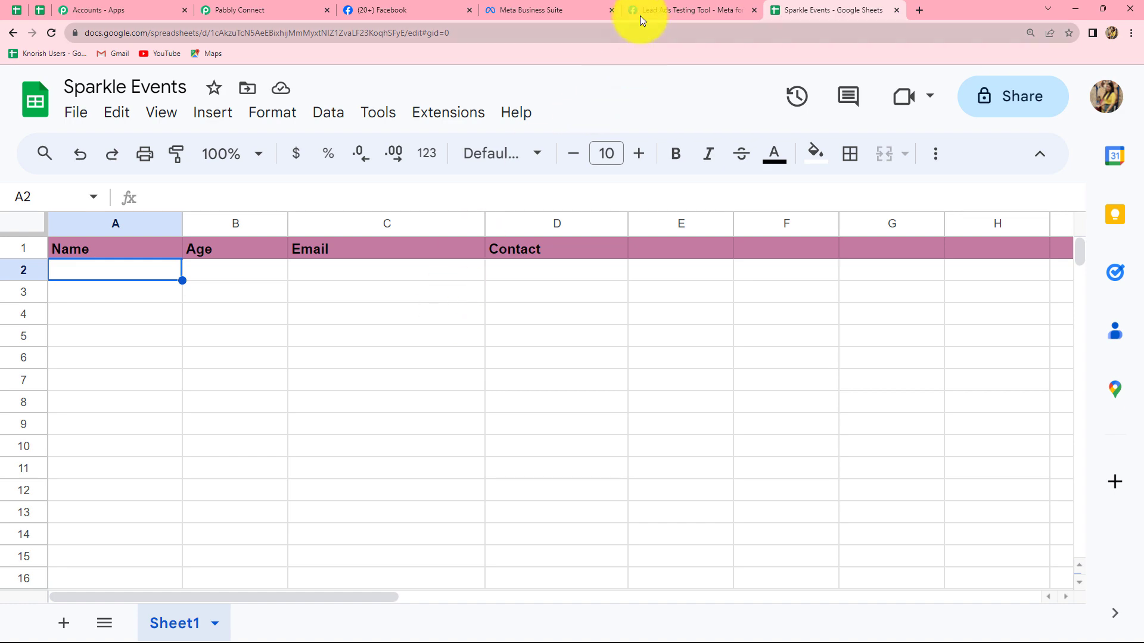
- Back in Pabbly Connect, set the action step's application to Google Sheets with the action event Add New Row
{"action": "left_click", "coordinate": [276, 11]}
{"action": "scroll", "coordinate": [576, 467], "scroll_direction": "down", "scroll_amount": 10}
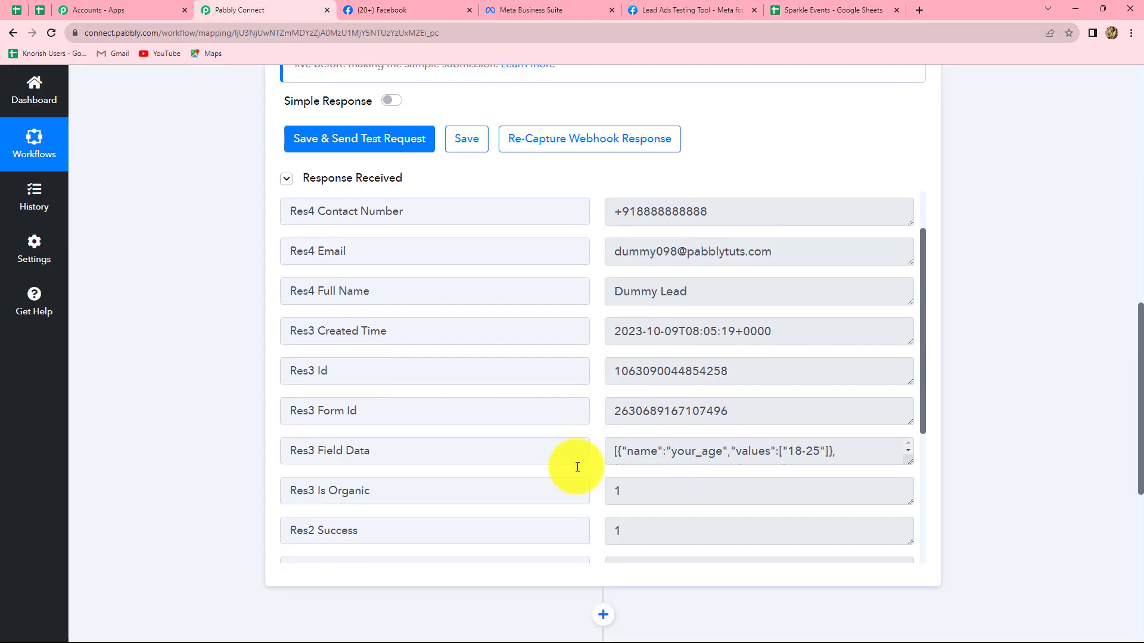
{"action": "scroll", "coordinate": [1016, 439], "scroll_direction": "down", "scroll_amount": 6}
{"action": "left_click", "coordinate": [524, 266]}
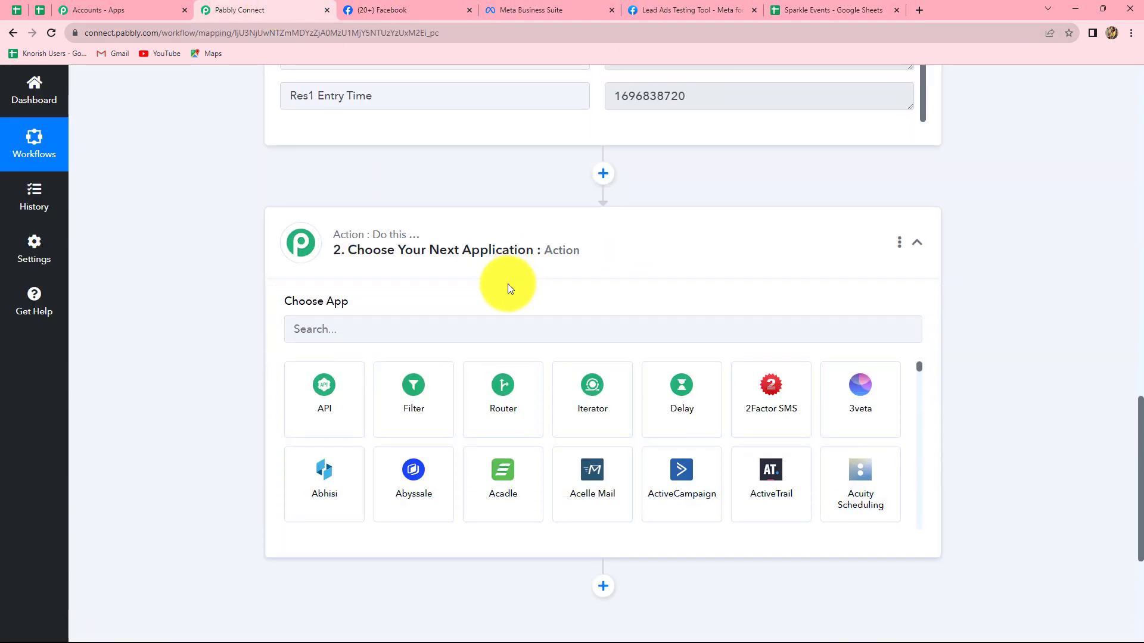
{"action": "left_click", "coordinate": [475, 332]}
{"action": "type", "text": "Googl"}
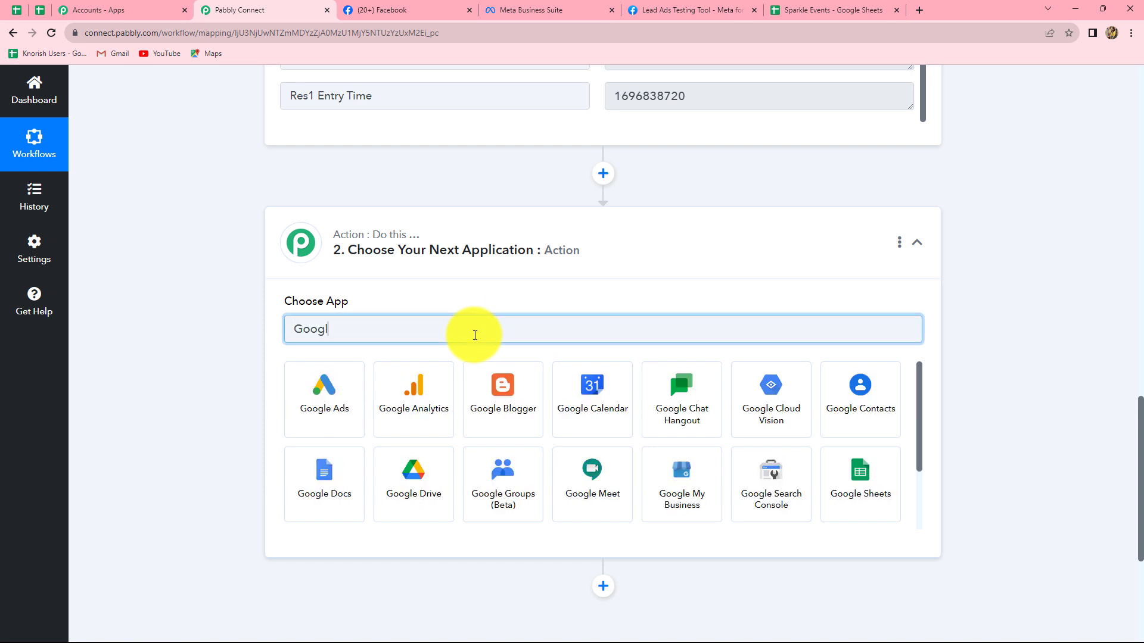
{"action": "left_click", "coordinate": [853, 481]}
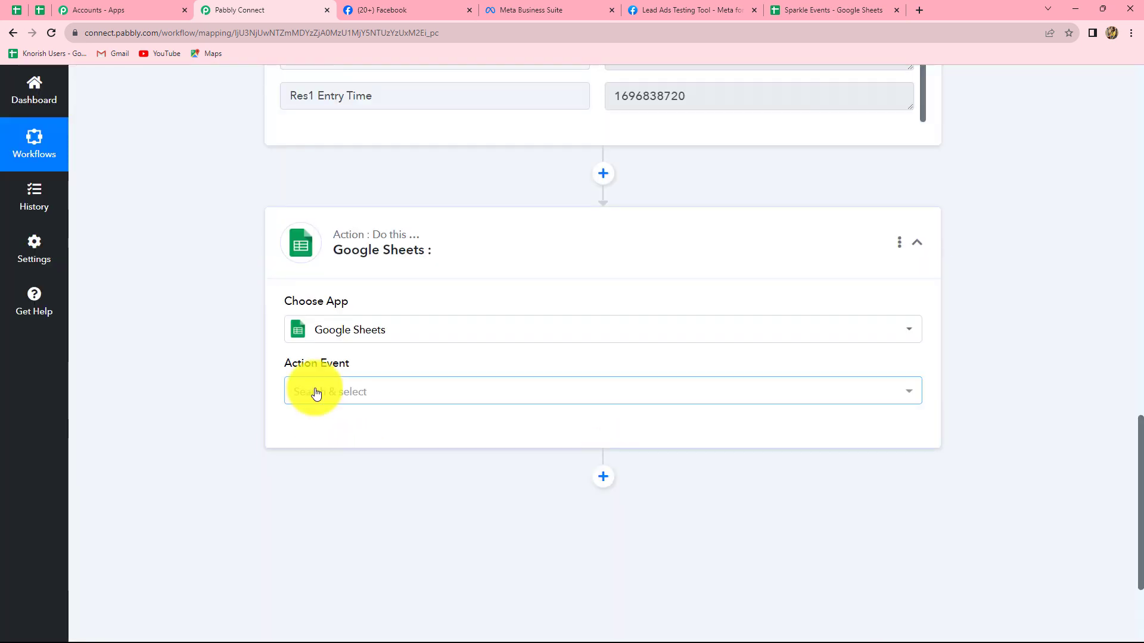
{"action": "left_click", "coordinate": [316, 393]}
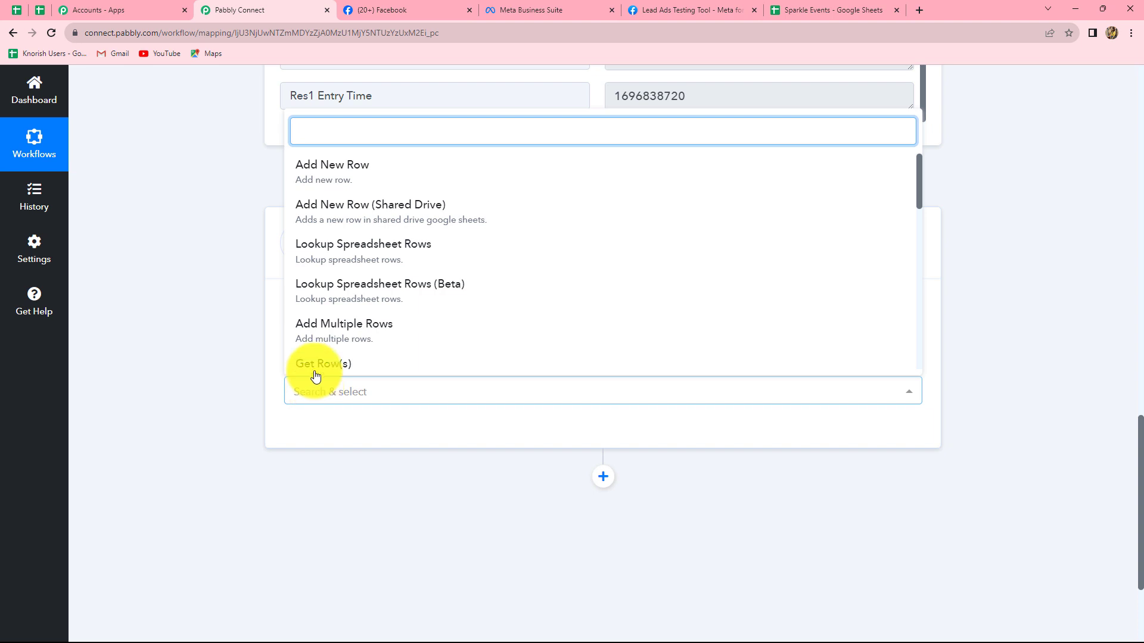
{"action": "left_click", "coordinate": [334, 179]}
- Connect the action to Google Sheets through a new connection, signing in with the Google account and allowing Pabbly Connect access
{"action": "left_click", "coordinate": [331, 429]}
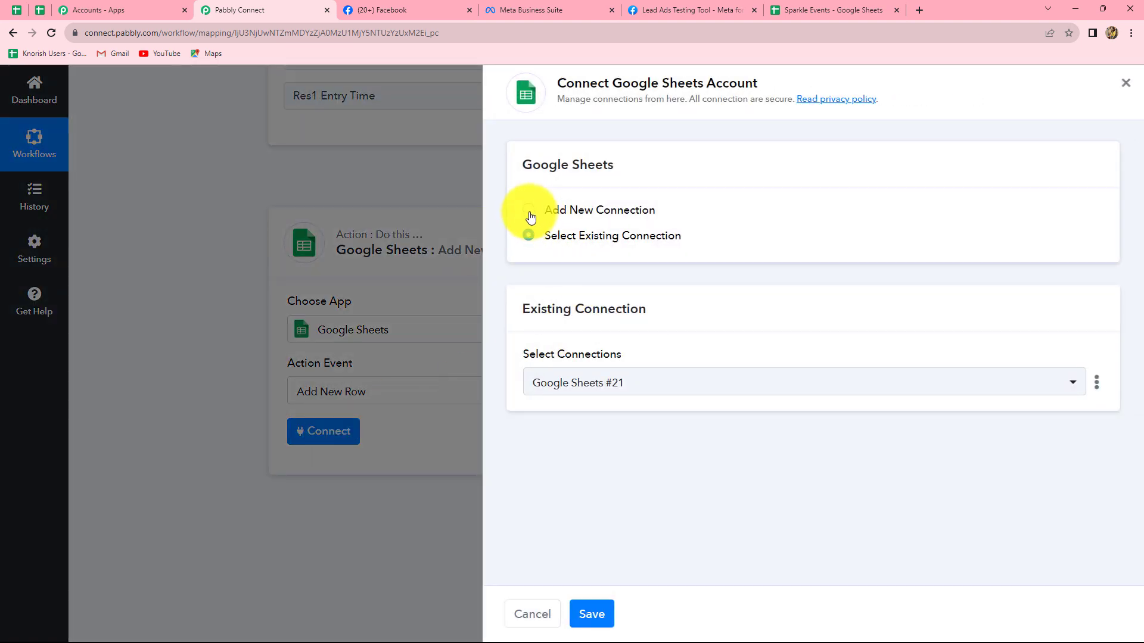
{"action": "left_click", "coordinate": [528, 211]}
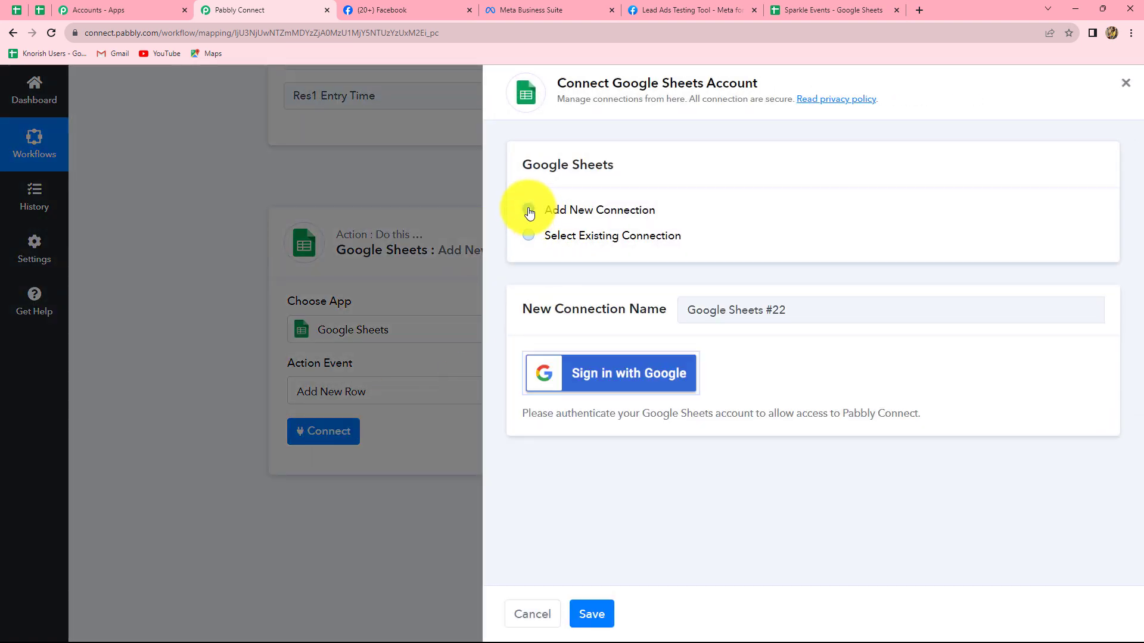
{"action": "left_click", "coordinate": [601, 388]}
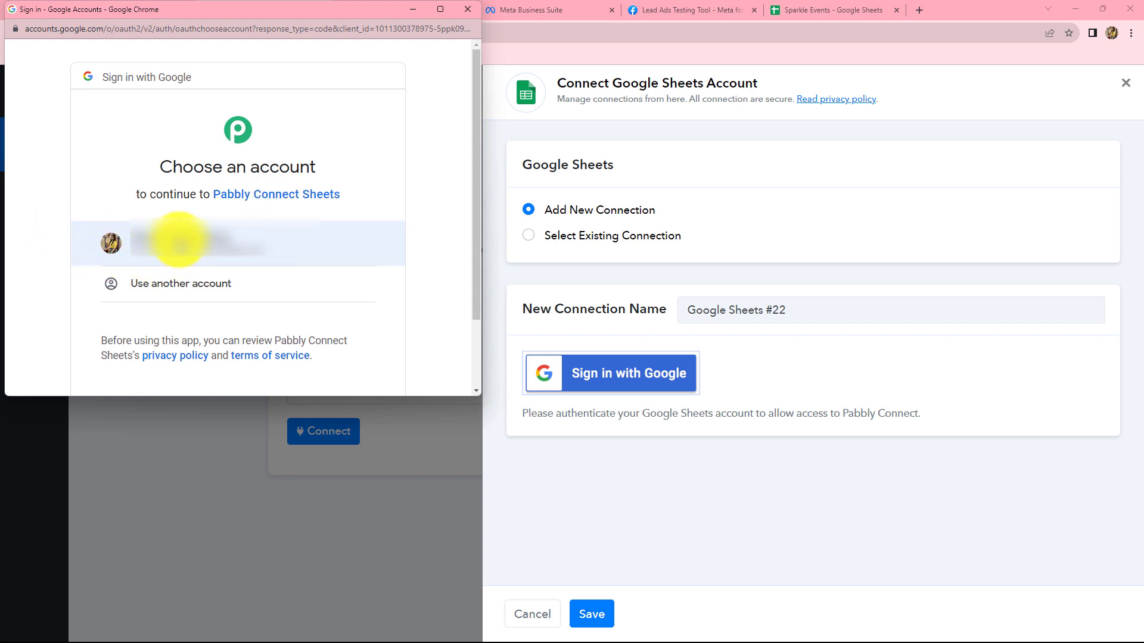
{"action": "left_click", "coordinate": [174, 239]}
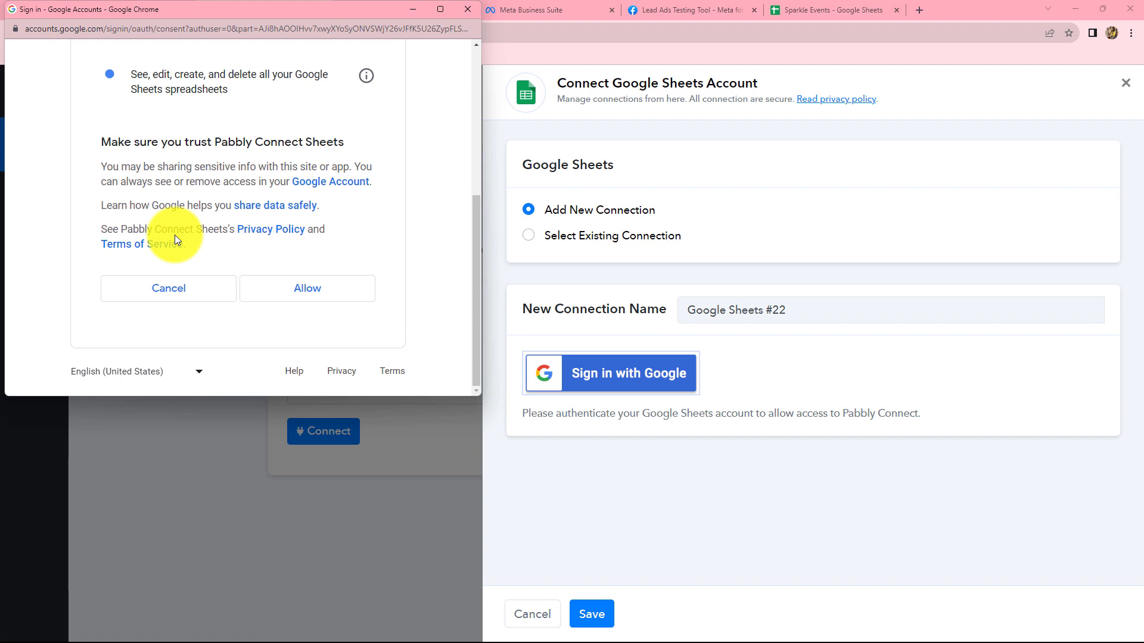
{"action": "left_click", "coordinate": [309, 300]}
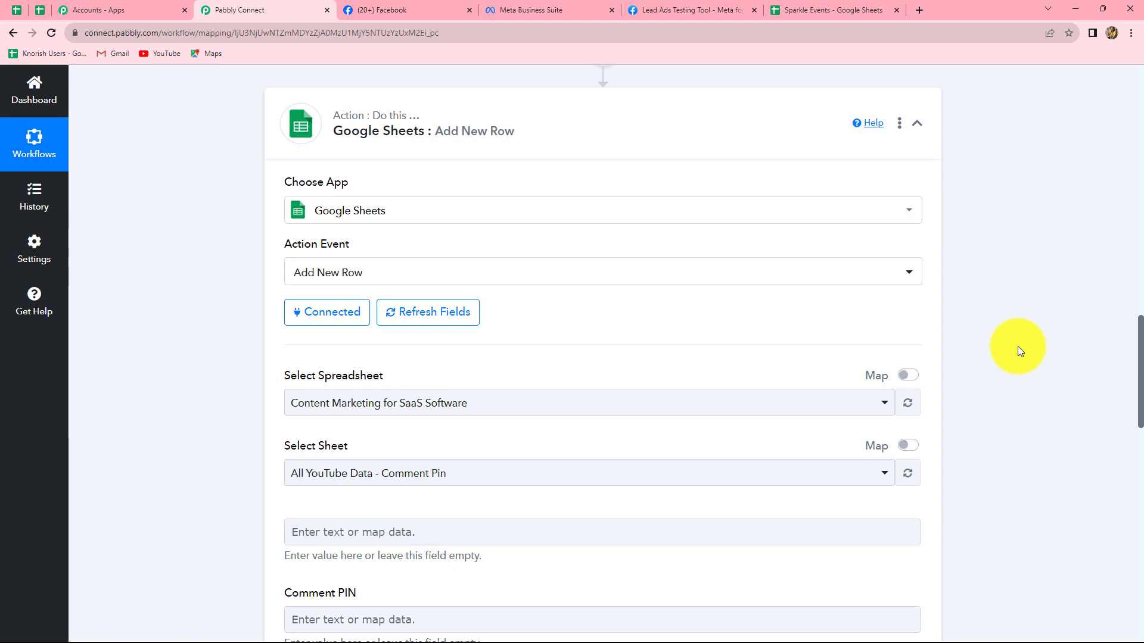
{"action": "scroll", "coordinate": [1017, 351], "scroll_direction": "down", "scroll_amount": 12}
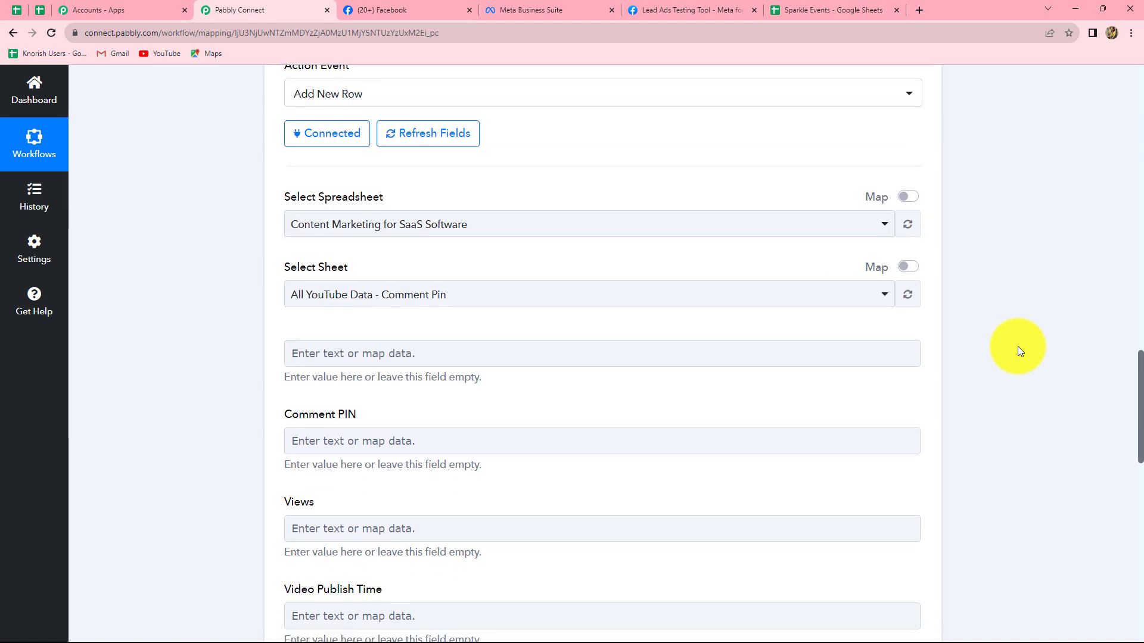
- Set the Google Sheets action's spreadsheet to Sparkle Events
{"action": "scroll", "coordinate": [1017, 352], "scroll_direction": "down", "scroll_amount": 3}
{"action": "scroll", "coordinate": [1017, 352], "scroll_direction": "up", "scroll_amount": 15}
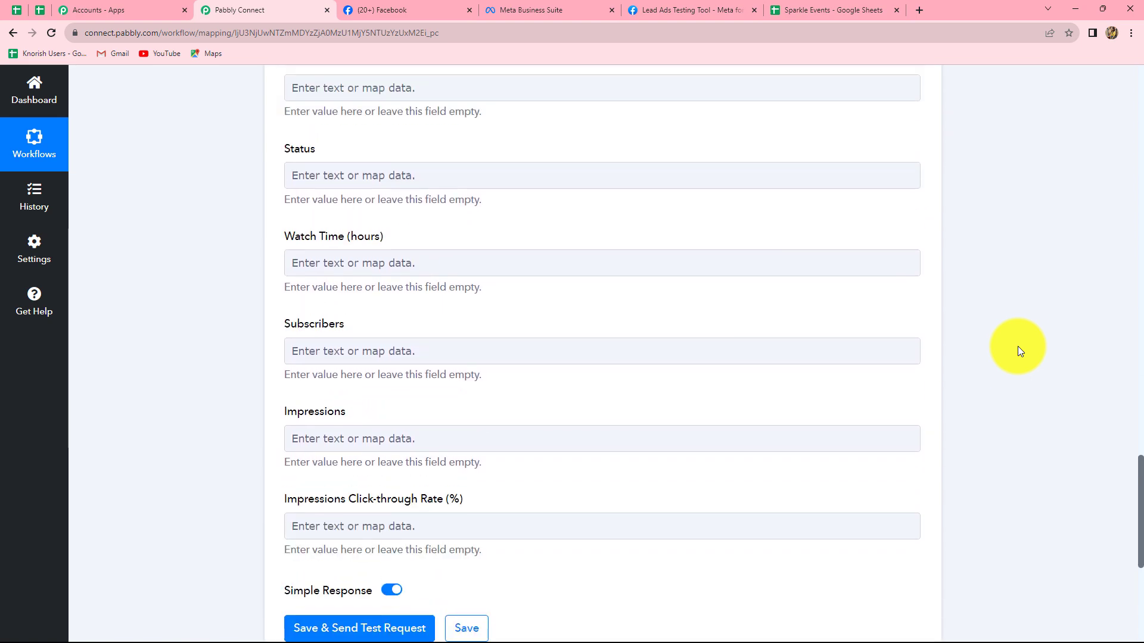
{"action": "scroll", "coordinate": [1017, 352], "scroll_direction": "up", "scroll_amount": 1}
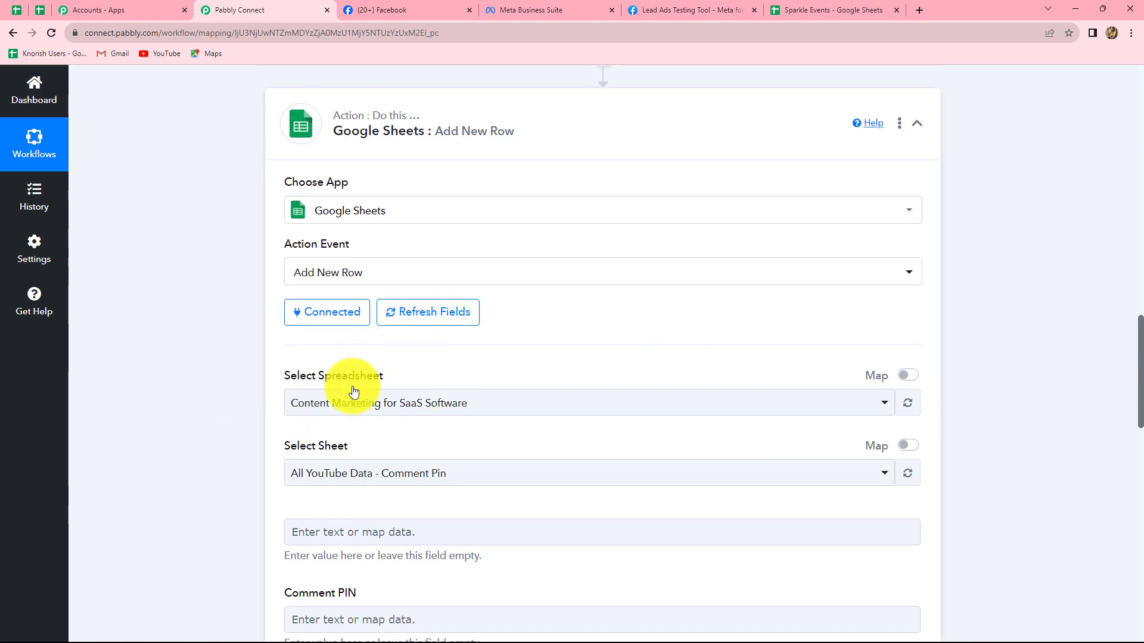
{"action": "left_click", "coordinate": [748, 411]}
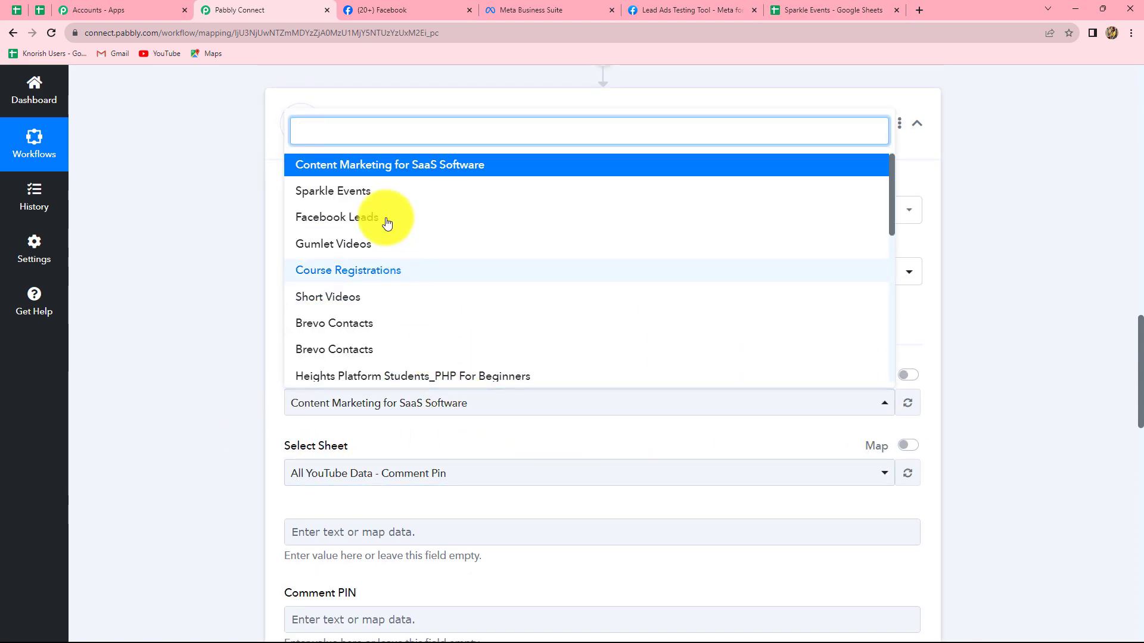
{"action": "left_click", "coordinate": [329, 192]}
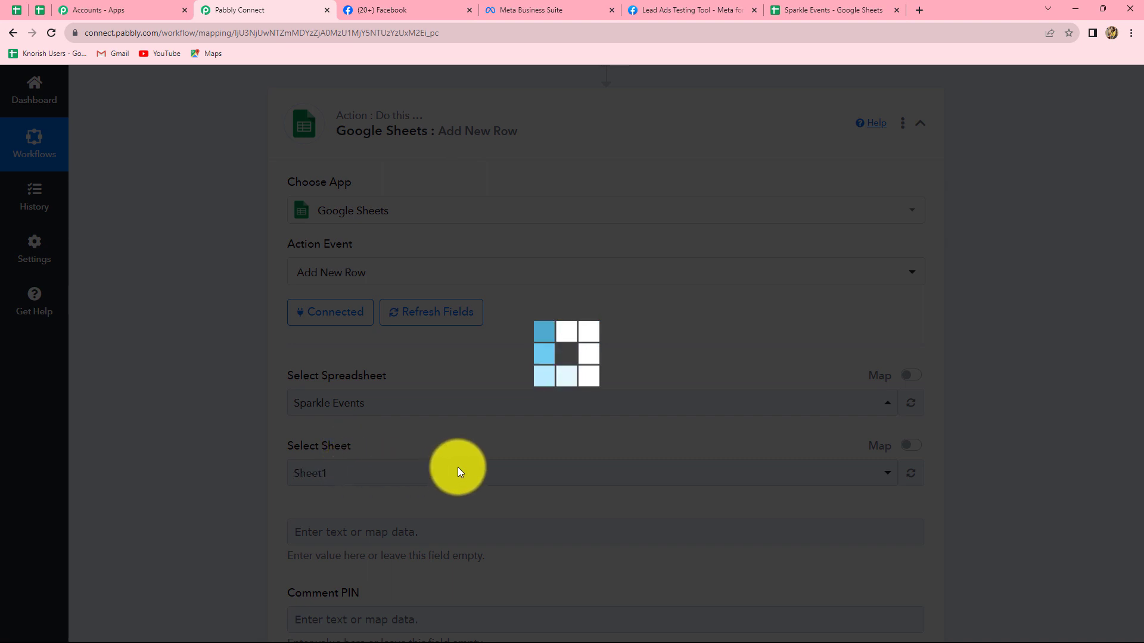
- Review the column fields loaded for the Google Sheets action and compare them with the captured Facebook lead response
{"action": "scroll", "coordinate": [365, 245], "scroll_direction": "down", "scroll_amount": 3}
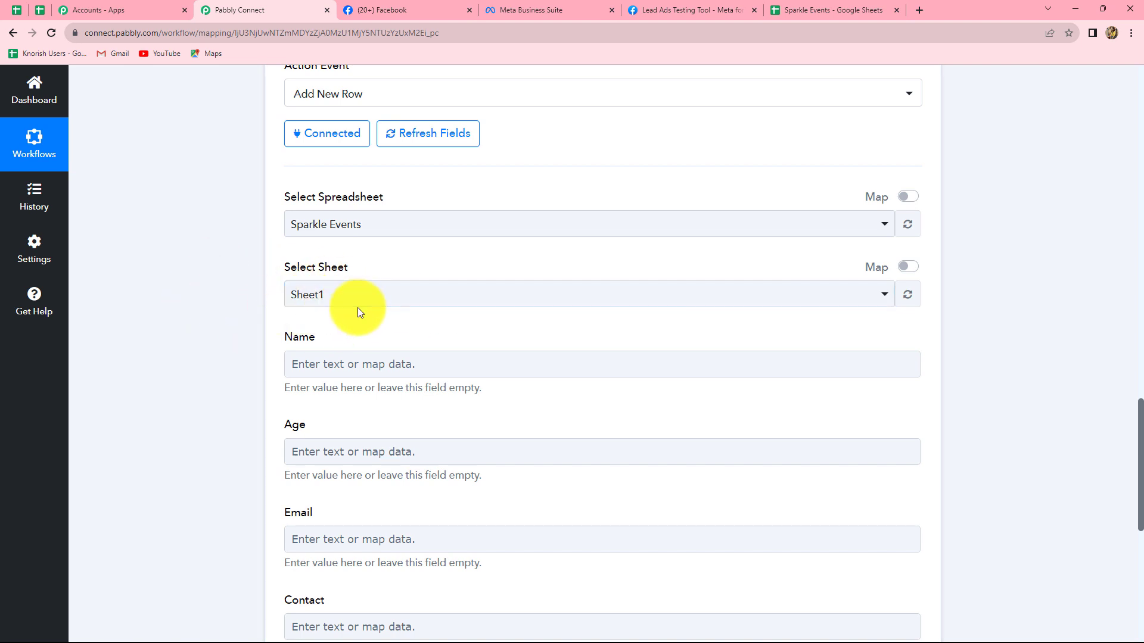
{"action": "scroll", "coordinate": [358, 311], "scroll_direction": "down", "scroll_amount": 3}
{"action": "scroll", "coordinate": [358, 307], "scroll_direction": "down", "scroll_amount": 2}
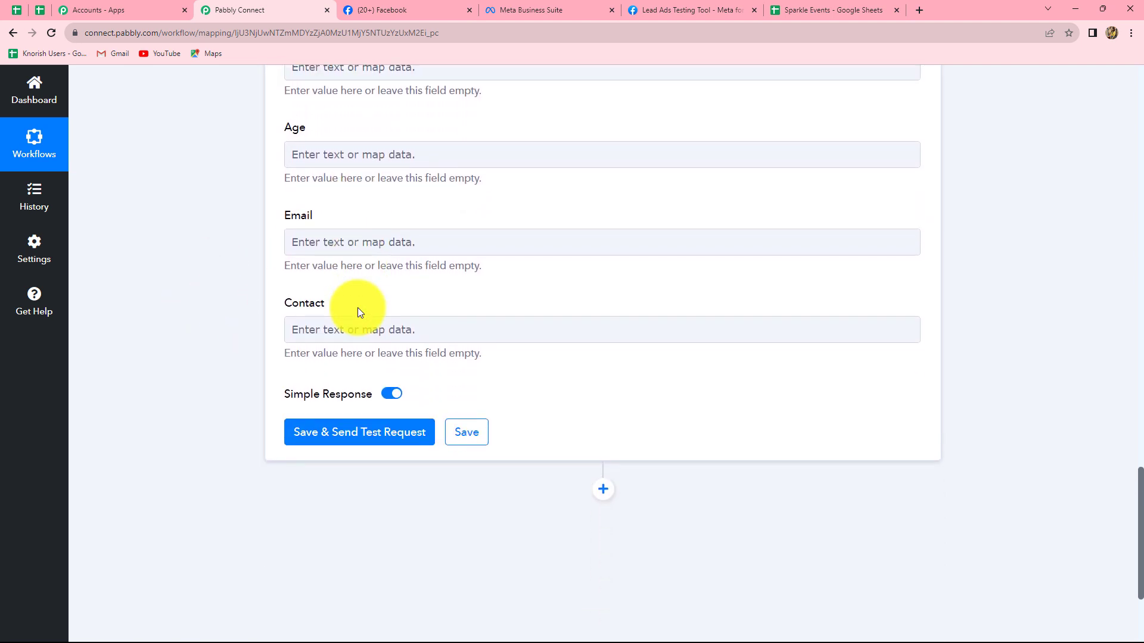
{"action": "scroll", "coordinate": [293, 243], "scroll_direction": "up", "scroll_amount": 3}
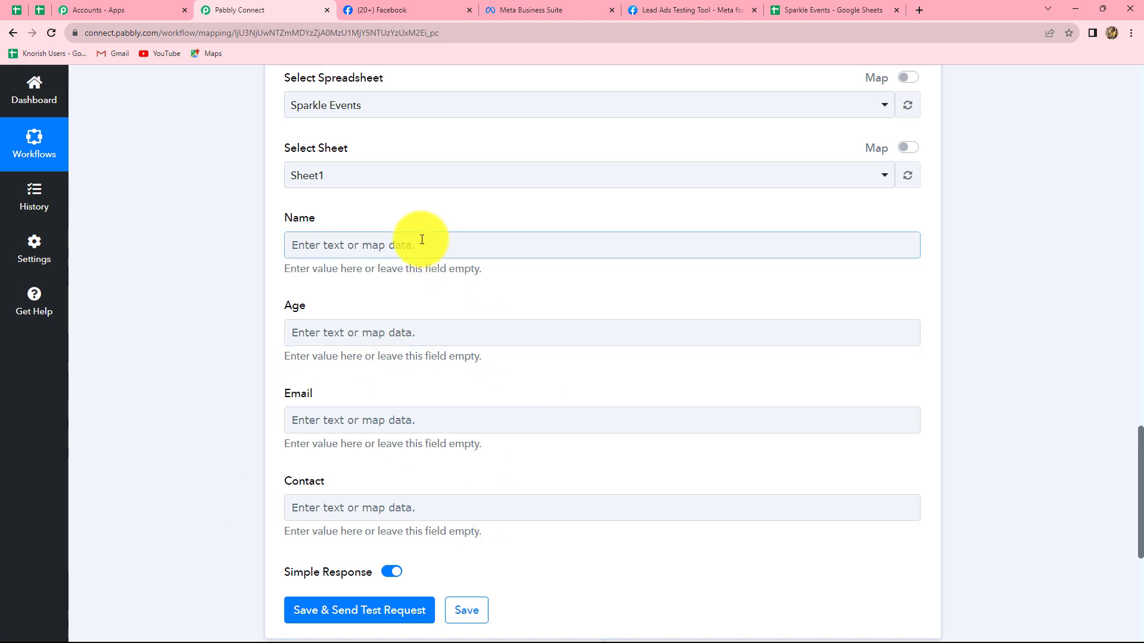
{"action": "scroll", "coordinate": [684, 402], "scroll_direction": "up", "scroll_amount": 10}
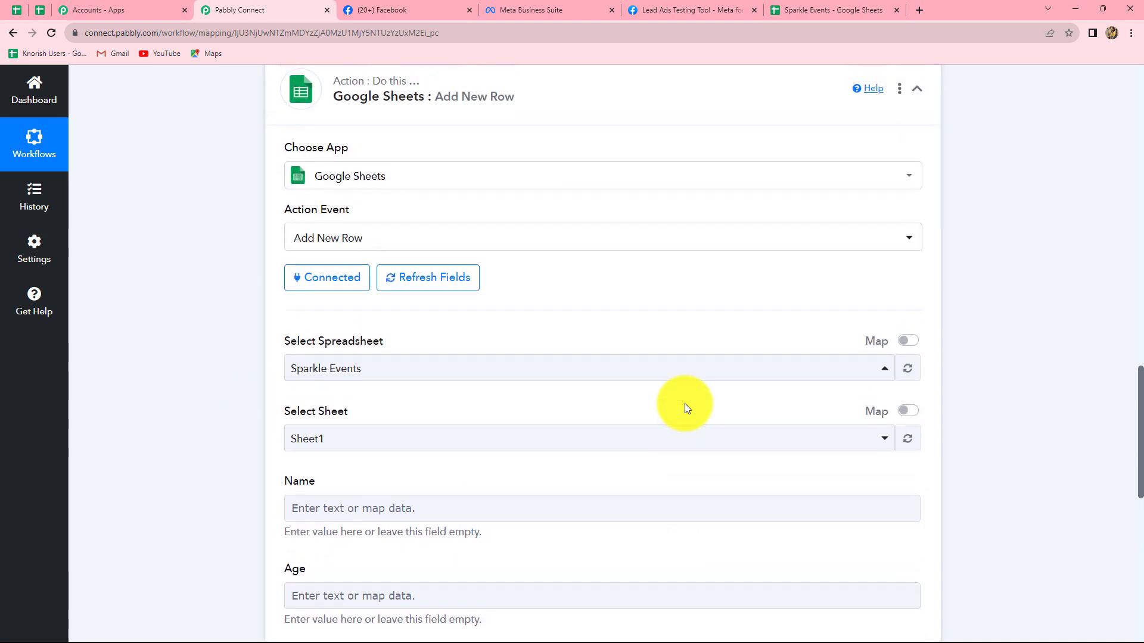
{"action": "scroll", "coordinate": [655, 392], "scroll_direction": "up", "scroll_amount": 1}
{"action": "scroll", "coordinate": [655, 392], "scroll_direction": "up", "scroll_amount": 5}
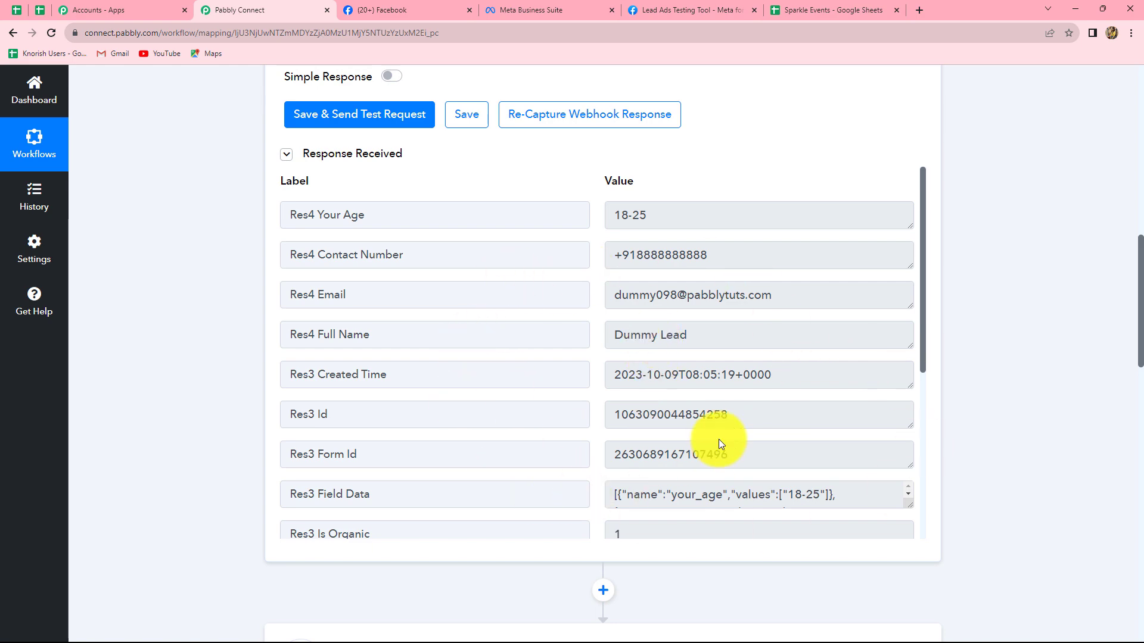
{"action": "scroll", "coordinate": [1053, 435], "scroll_direction": "down", "scroll_amount": 5}
{"action": "scroll", "coordinate": [1053, 433], "scroll_direction": "down", "scroll_amount": 11}
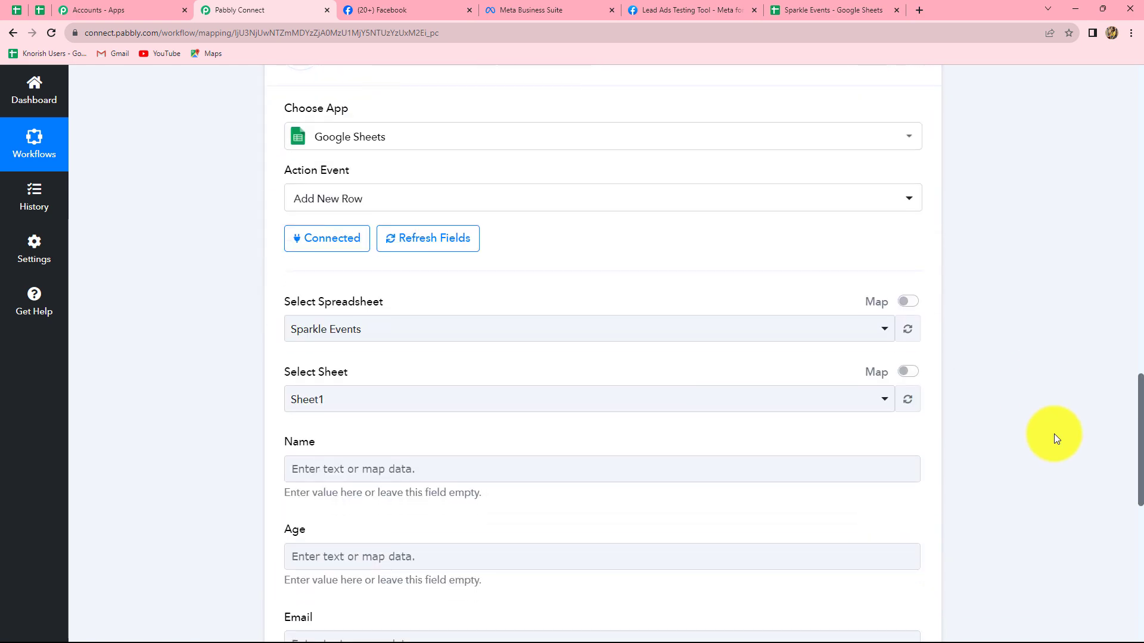
{"action": "scroll", "coordinate": [376, 338], "scroll_direction": "up", "scroll_amount": 3}
- Map the Name field to Res4 Full Name from the Facebook Lead Ads step
{"action": "left_click", "coordinate": [354, 308]}
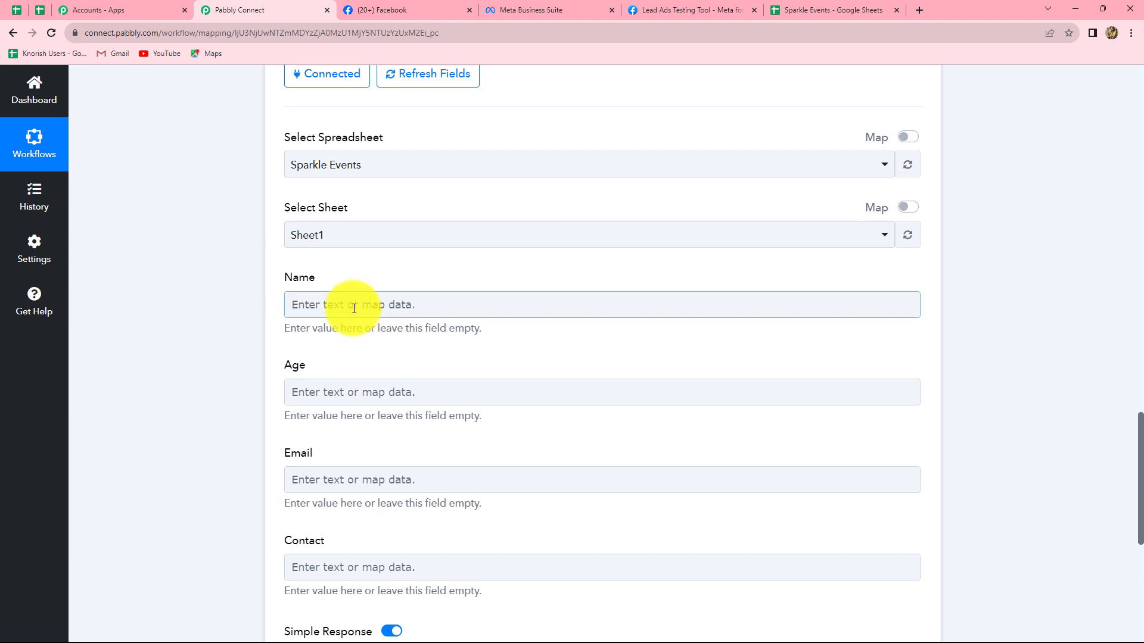
{"action": "left_click", "coordinate": [354, 307]}
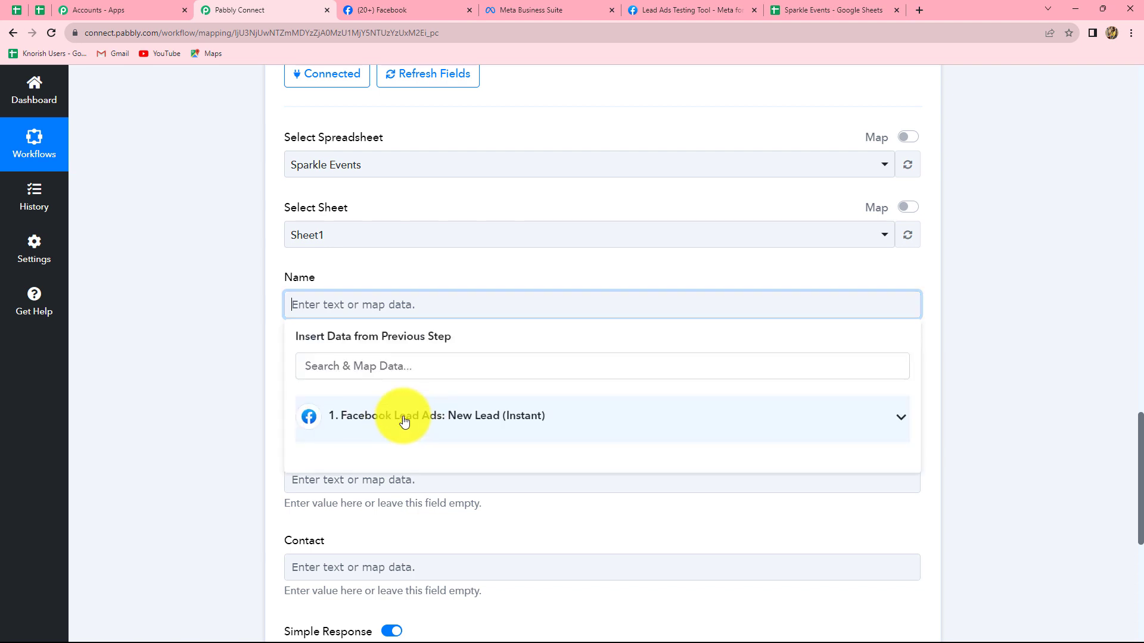
{"action": "left_click", "coordinate": [401, 421]}
{"action": "scroll", "coordinate": [486, 498], "scroll_direction": "down", "scroll_amount": 3}
{"action": "scroll", "coordinate": [487, 498], "scroll_direction": "down", "scroll_amount": 1}
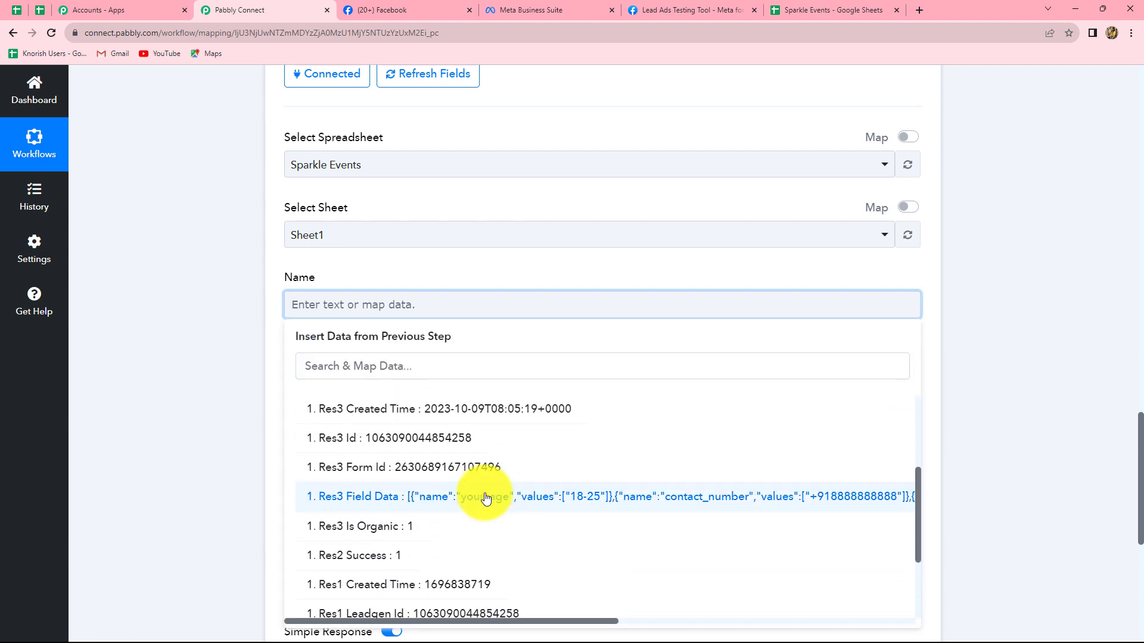
{"action": "scroll", "coordinate": [486, 488], "scroll_direction": "up", "scroll_amount": 4}
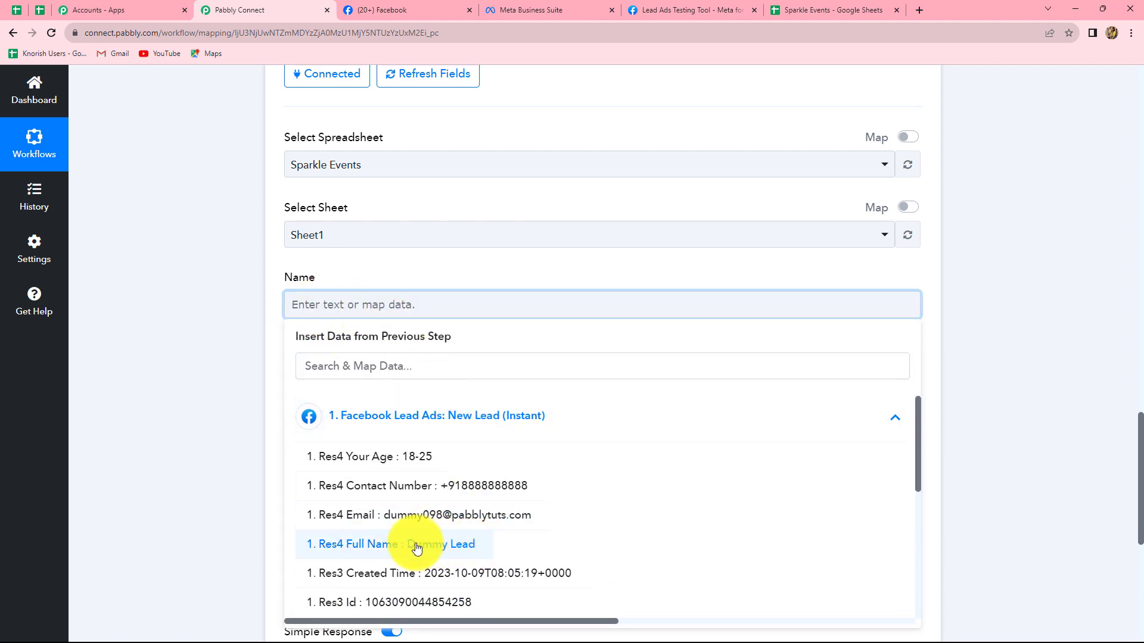
{"action": "left_click", "coordinate": [449, 549]}
{"action": "left_click", "coordinate": [977, 376]}
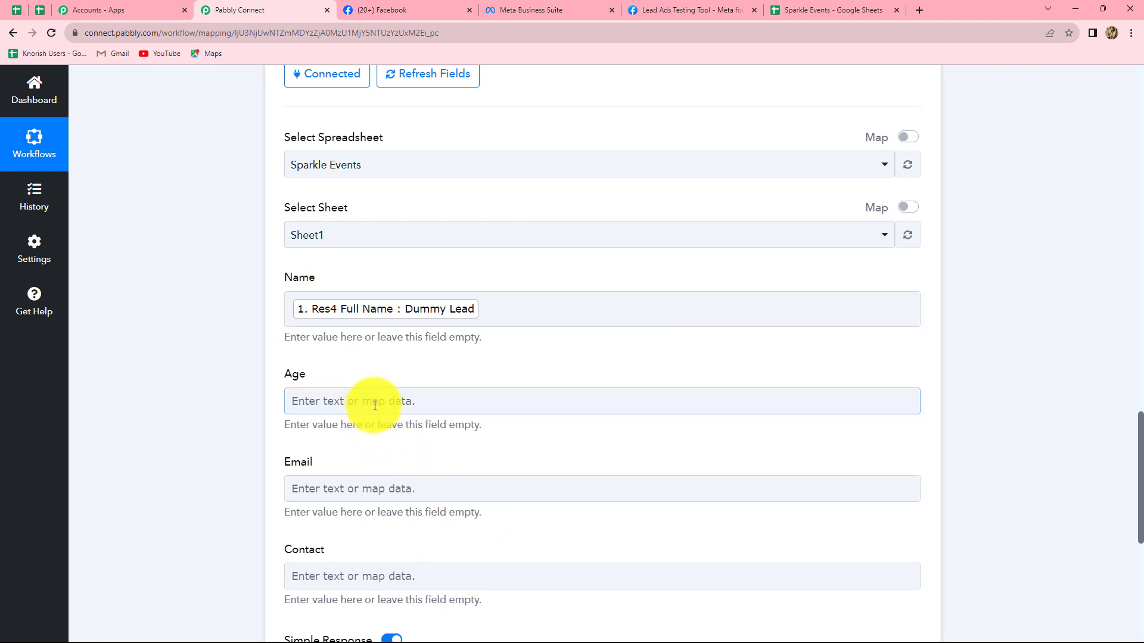
- Map the Age field to Res4 Your Age from the Facebook Lead Ads step
{"action": "scroll", "coordinate": [357, 289], "scroll_direction": "down", "scroll_amount": 2}
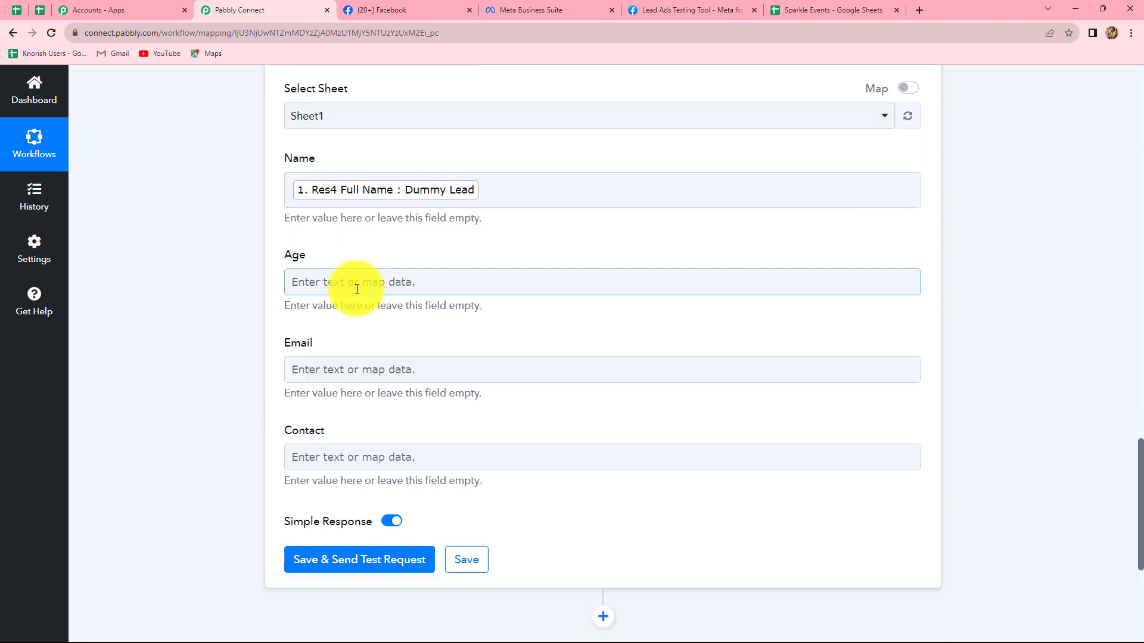
{"action": "left_click", "coordinate": [363, 284]}
{"action": "left_click", "coordinate": [459, 391]}
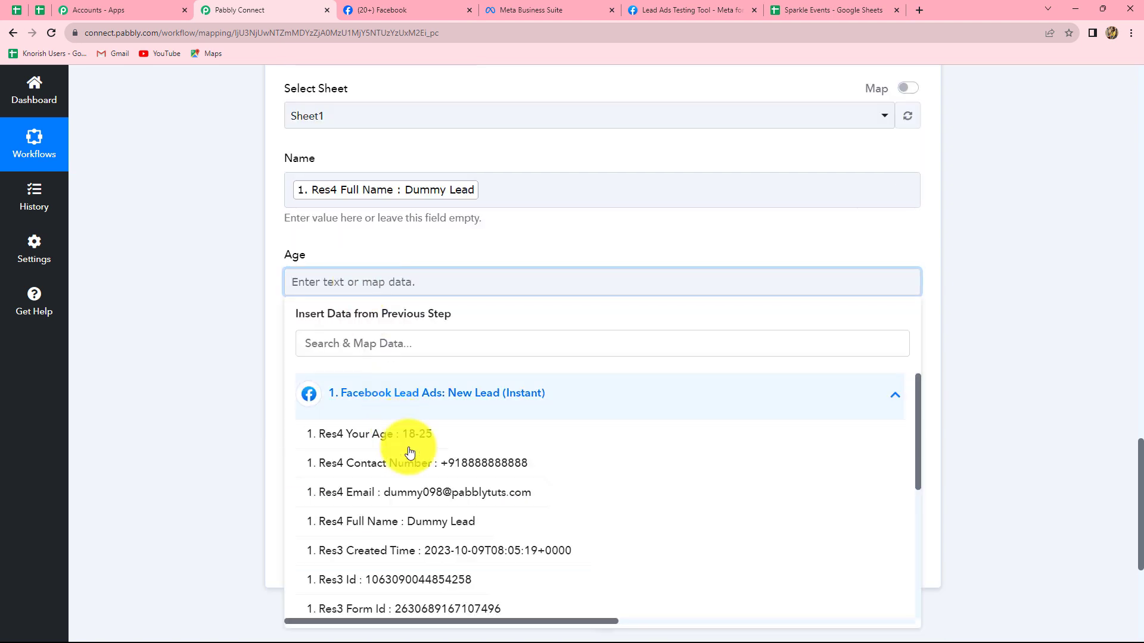
{"action": "left_click", "coordinate": [432, 441]}
{"action": "left_click", "coordinate": [959, 339]}
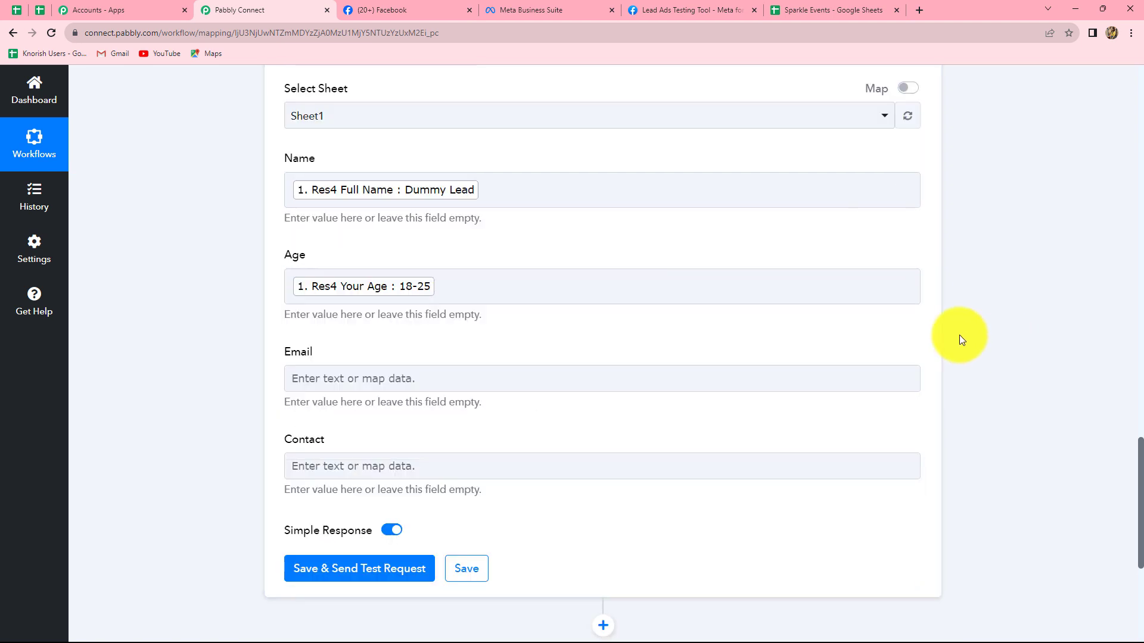
- Map the Email field to Res4 Email from the Facebook Lead Ads step
{"action": "scroll", "coordinate": [395, 365], "scroll_direction": "down", "scroll_amount": 2}
{"action": "left_click", "coordinate": [365, 261]}
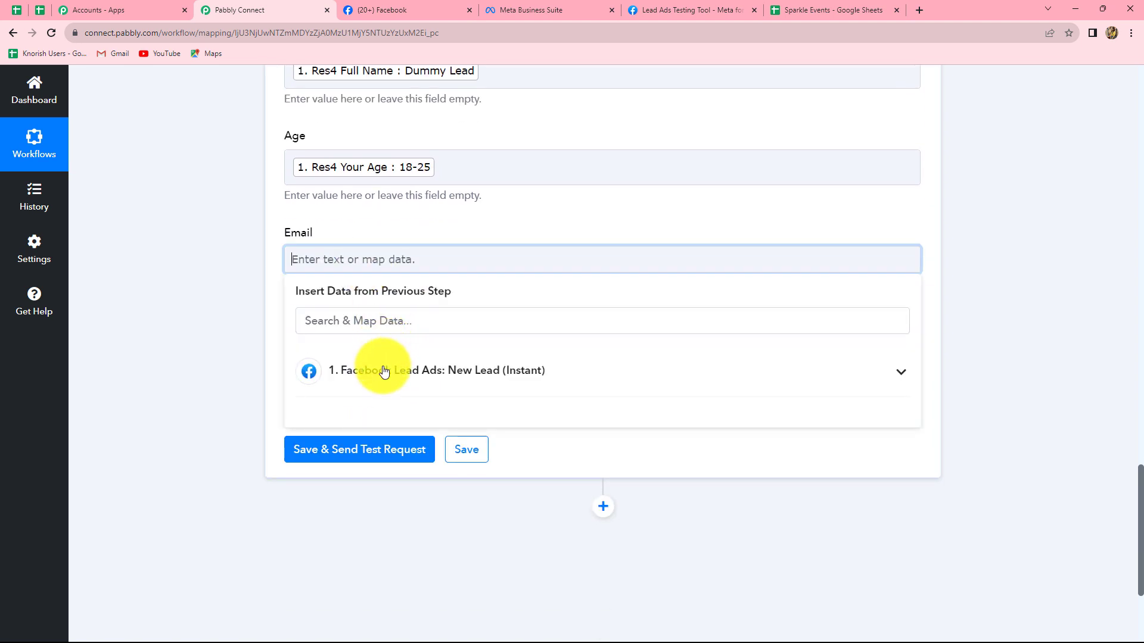
{"action": "left_click", "coordinate": [383, 370]}
{"action": "left_click", "coordinate": [435, 469]}
{"action": "left_click", "coordinate": [1027, 374]}
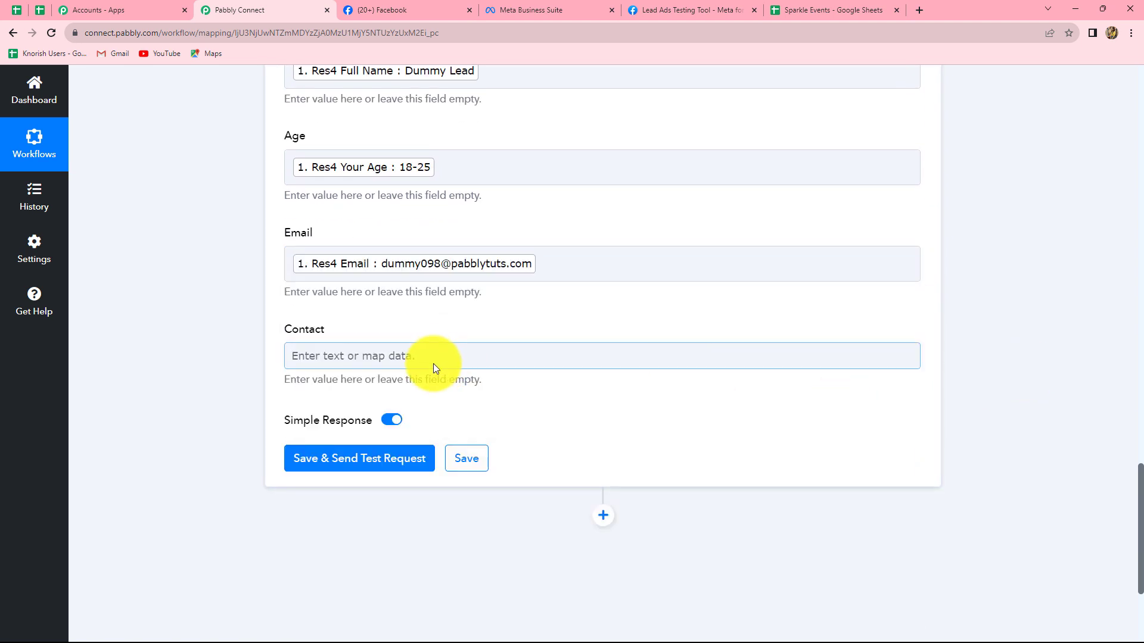
- Map the Contact field to Res4 Contact Number from the Facebook Lead Ads step
{"action": "left_click", "coordinate": [434, 362]}
{"action": "left_click", "coordinate": [421, 467]}
{"action": "left_click", "coordinate": [416, 534]}
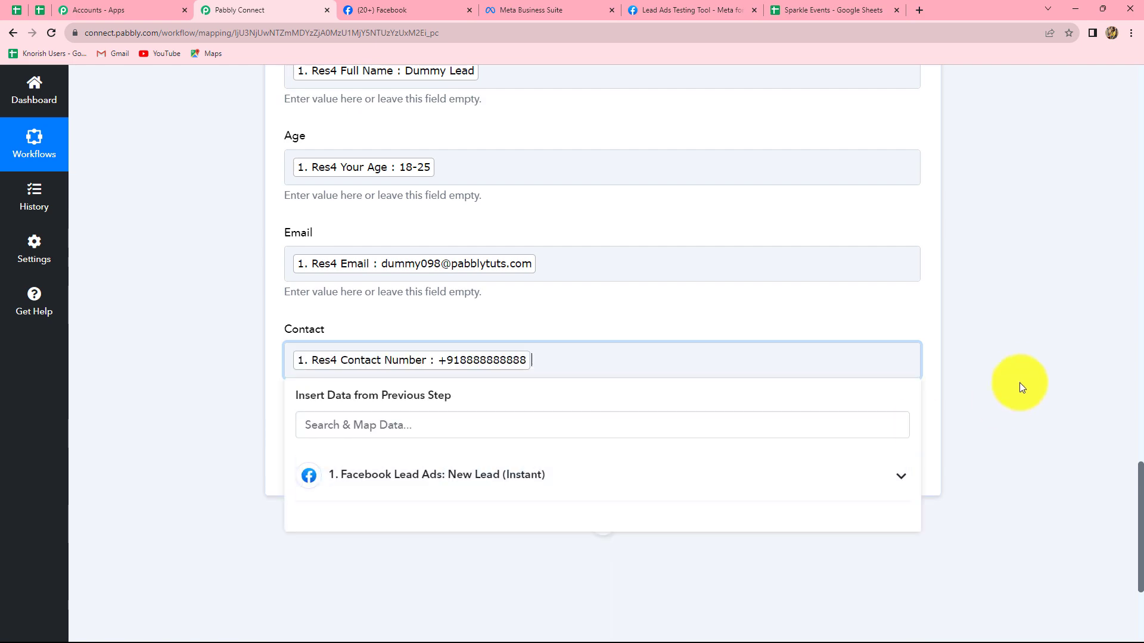
{"action": "left_click", "coordinate": [1020, 383]}
- Review the mapped fields, save the Google Sheets action and send its test request
{"action": "scroll", "coordinate": [642, 327], "scroll_direction": "up", "scroll_amount": 6}
{"action": "scroll", "coordinate": [642, 327], "scroll_direction": "down", "scroll_amount": 6}
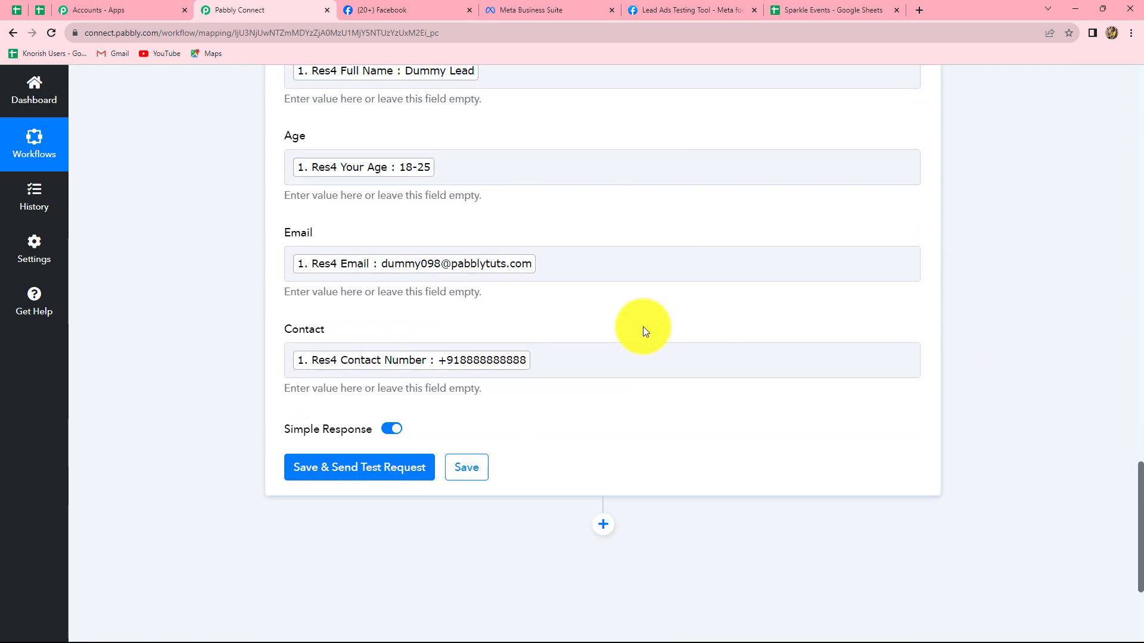
{"action": "scroll", "coordinate": [642, 327], "scroll_direction": "up", "scroll_amount": 1}
{"action": "scroll", "coordinate": [642, 327], "scroll_direction": "down", "scroll_amount": 2}
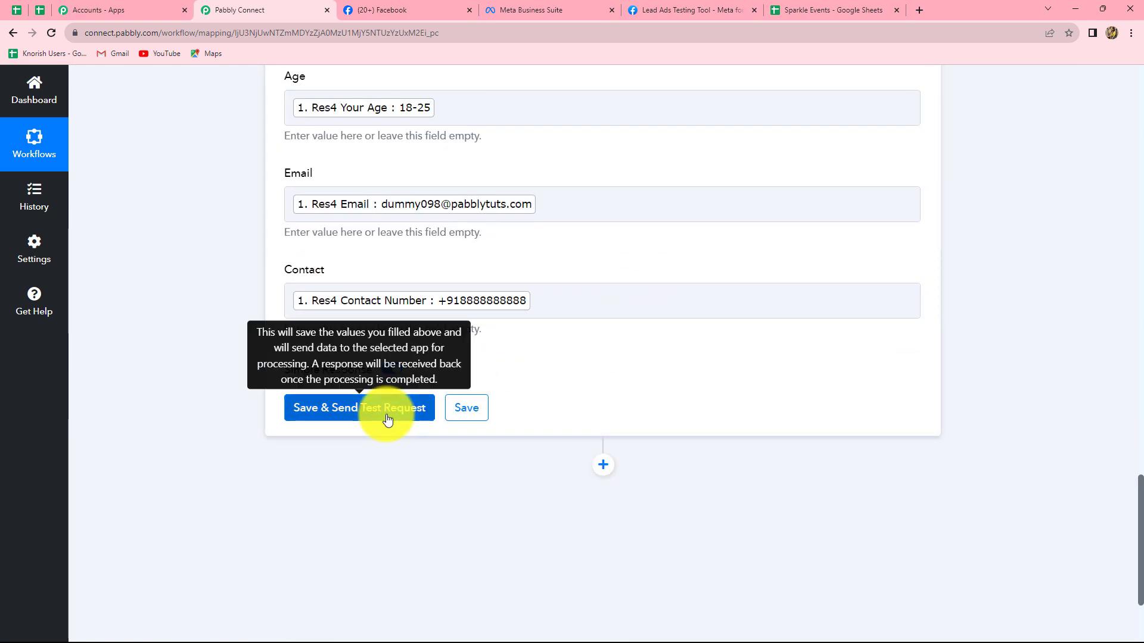
{"action": "left_click", "coordinate": [387, 420]}
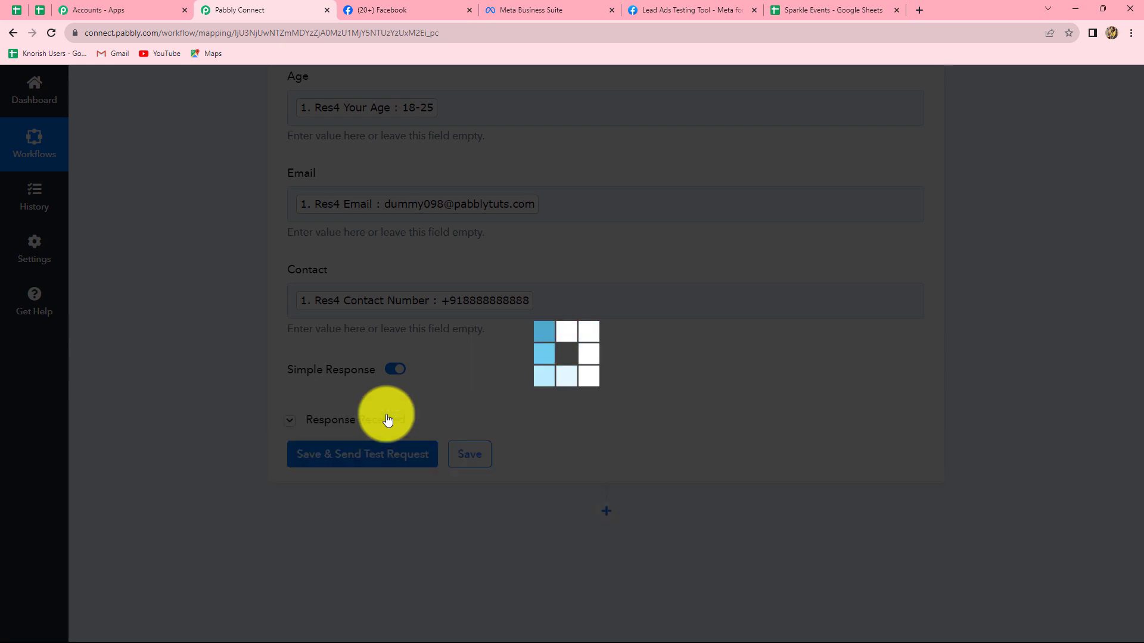
- Examine the response returned by Google Sheets, and check the Sparkle Events spreadsheet for the test lead's row
{"action": "scroll", "coordinate": [946, 423], "scroll_direction": "down", "scroll_amount": 5}
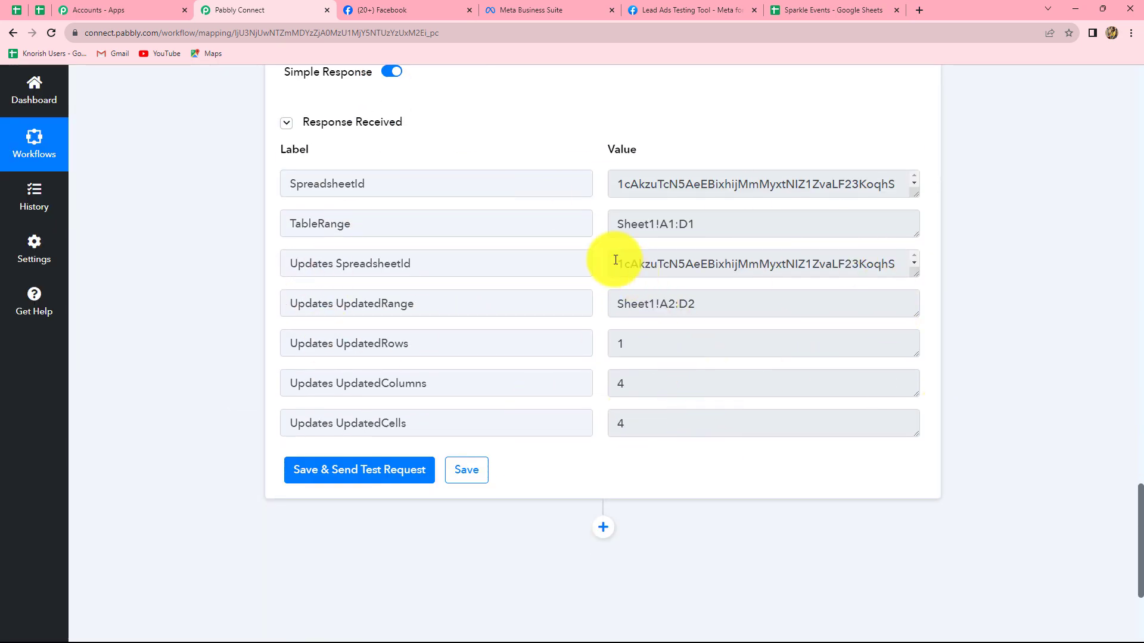
{"action": "double_click", "coordinate": [634, 263]}
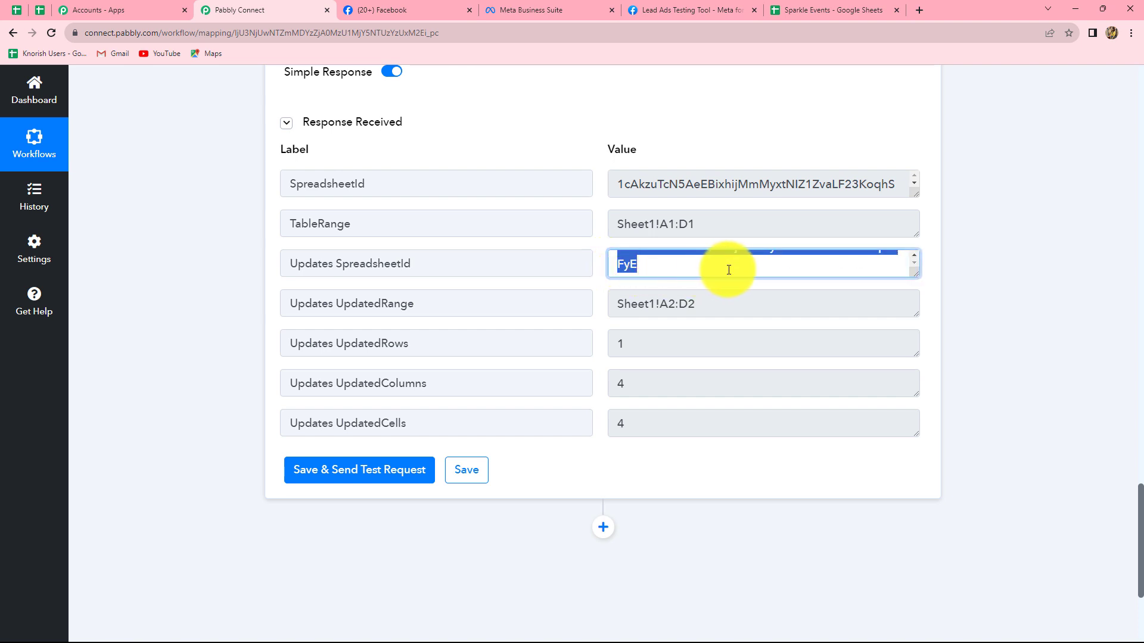
{"action": "left_click", "coordinate": [1102, 276]}
{"action": "scroll", "coordinate": [712, 404], "scroll_direction": "up", "scroll_amount": 3}
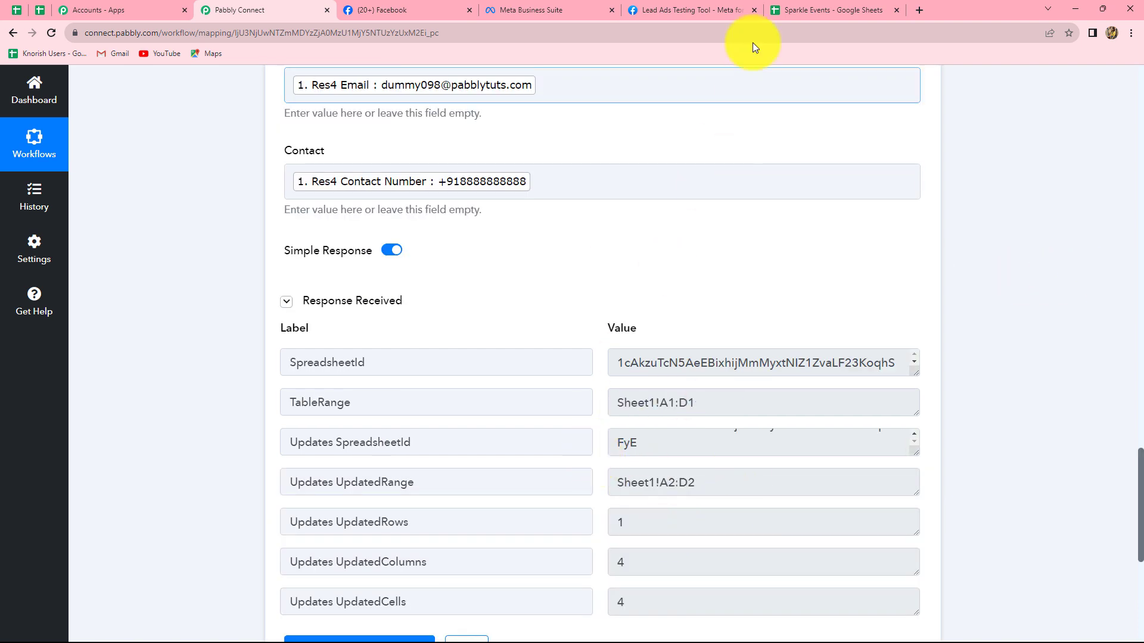
{"action": "left_click", "coordinate": [807, 11]}
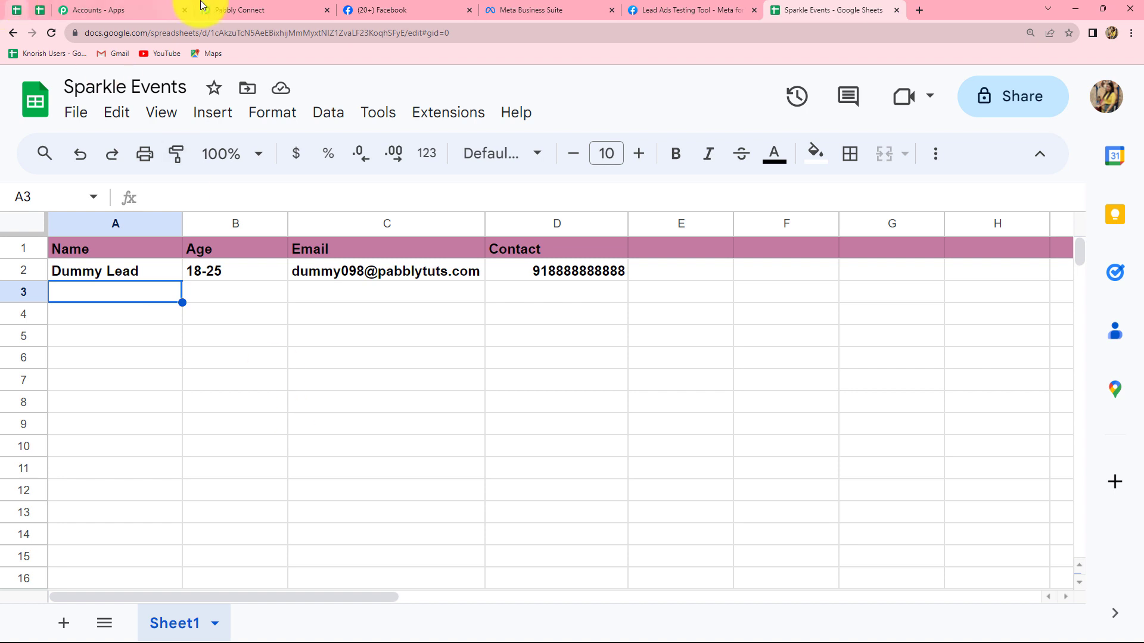
- Back in Pabbly Connect, add another action step using Gmail with the action event Send Email
{"action": "left_click", "coordinate": [234, 7]}
{"action": "scroll", "coordinate": [973, 462], "scroll_direction": "down", "scroll_amount": 6}
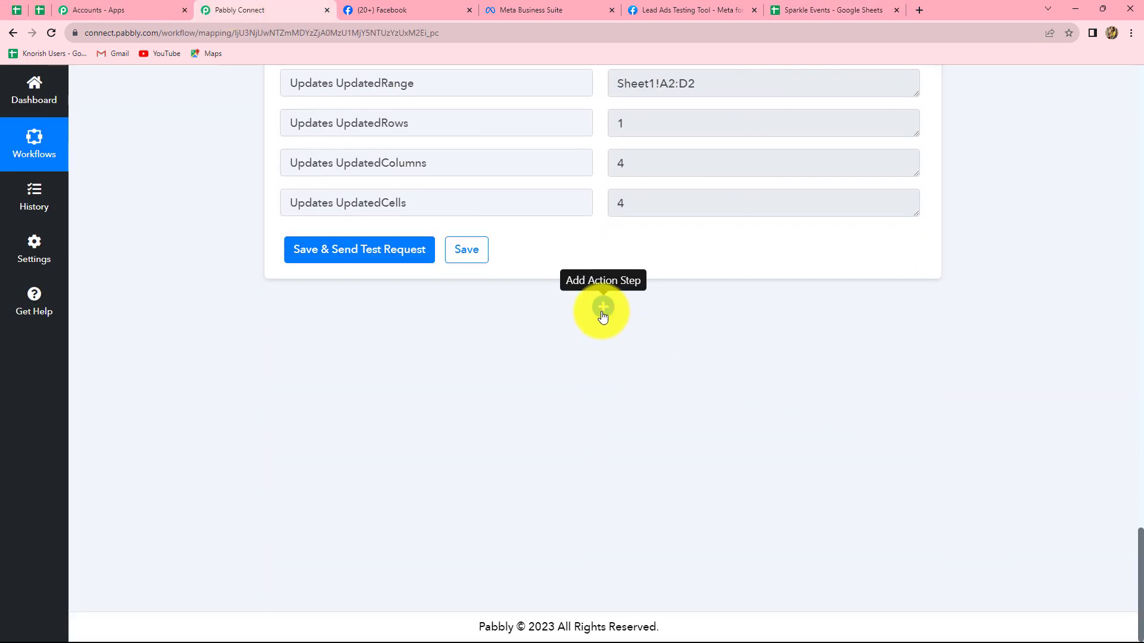
{"action": "left_click", "coordinate": [603, 308]}
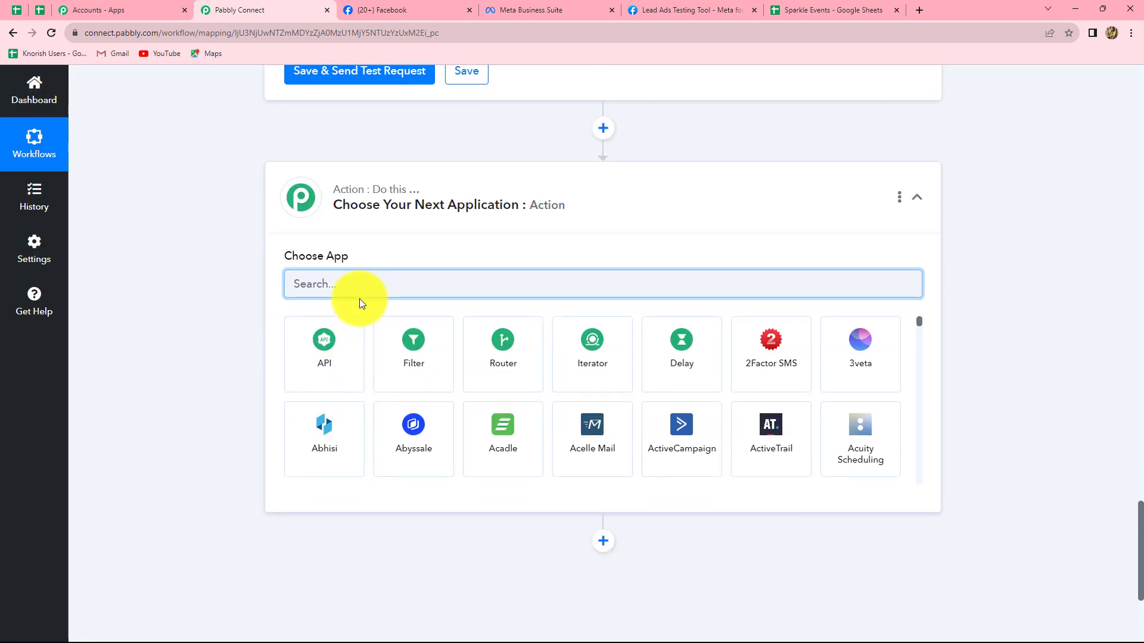
{"action": "type", "text": "Gma"}
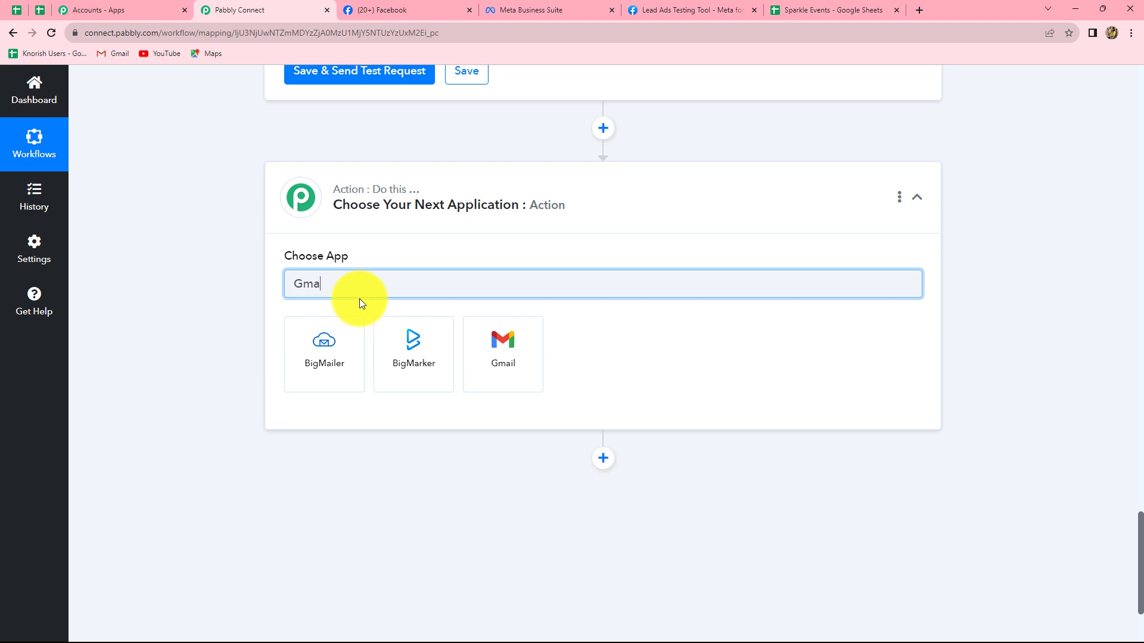
{"action": "left_click", "coordinate": [500, 372]}
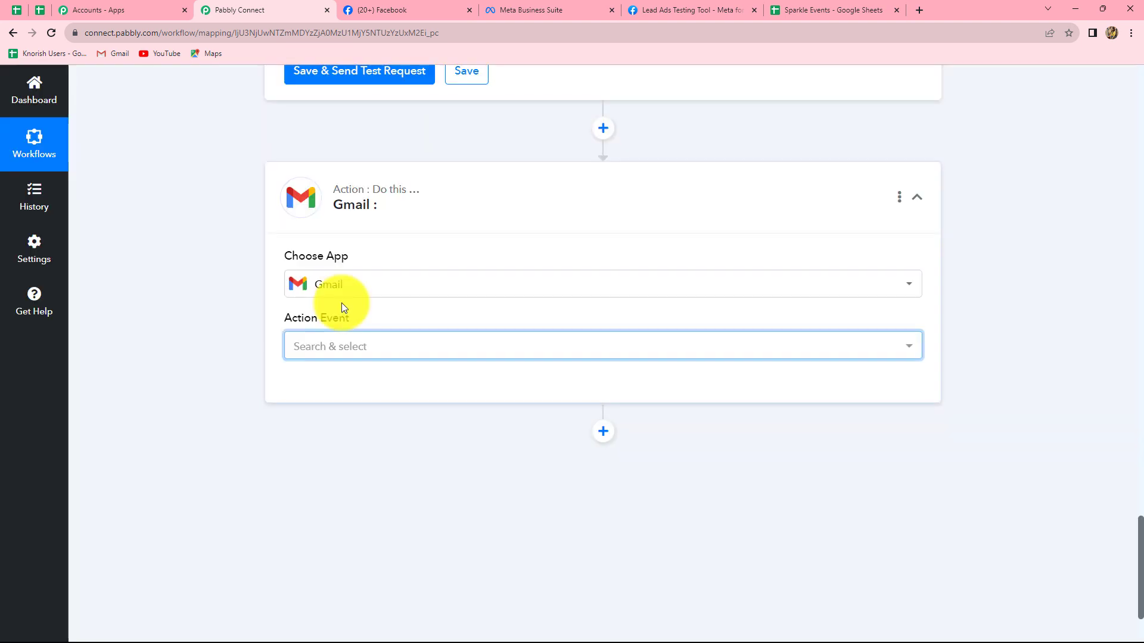
{"action": "left_click", "coordinate": [323, 351]}
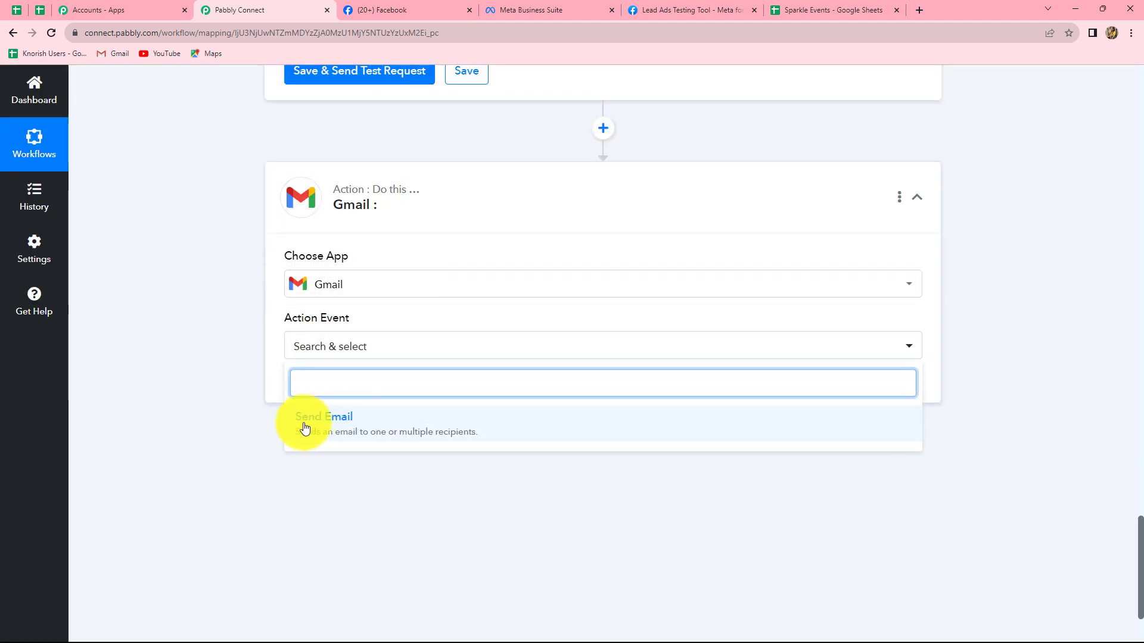
{"action": "left_click", "coordinate": [358, 433]}
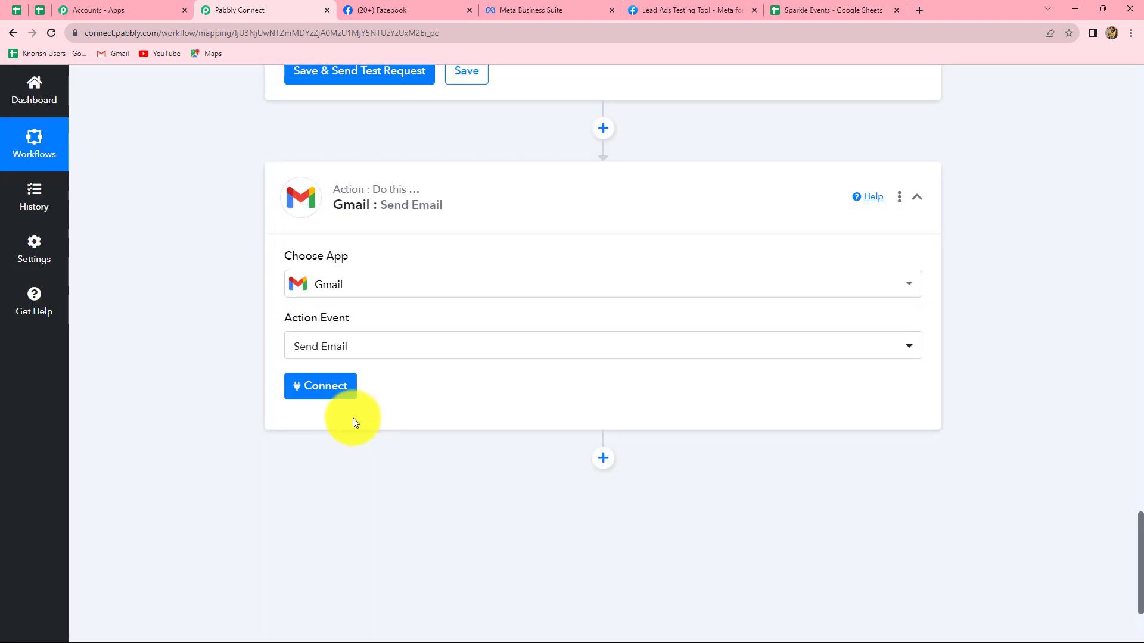
- Connect the Gmail action through a new connection, signing in with the listed Google account and allowing Pabbly Connect access
{"action": "left_click", "coordinate": [324, 393]}
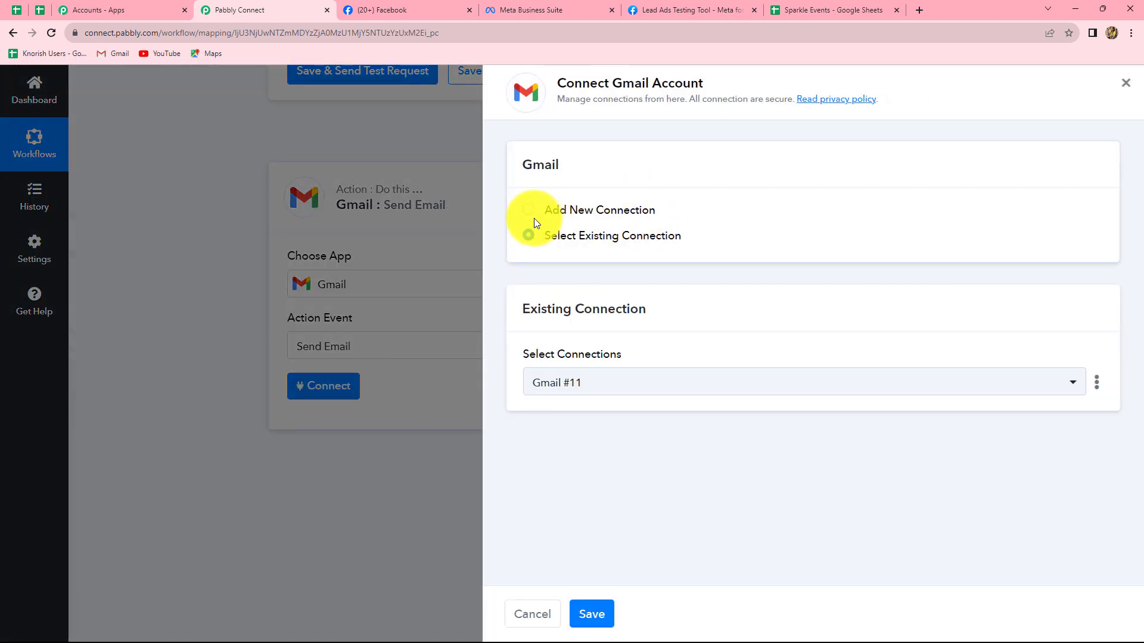
{"action": "left_click", "coordinate": [527, 213]}
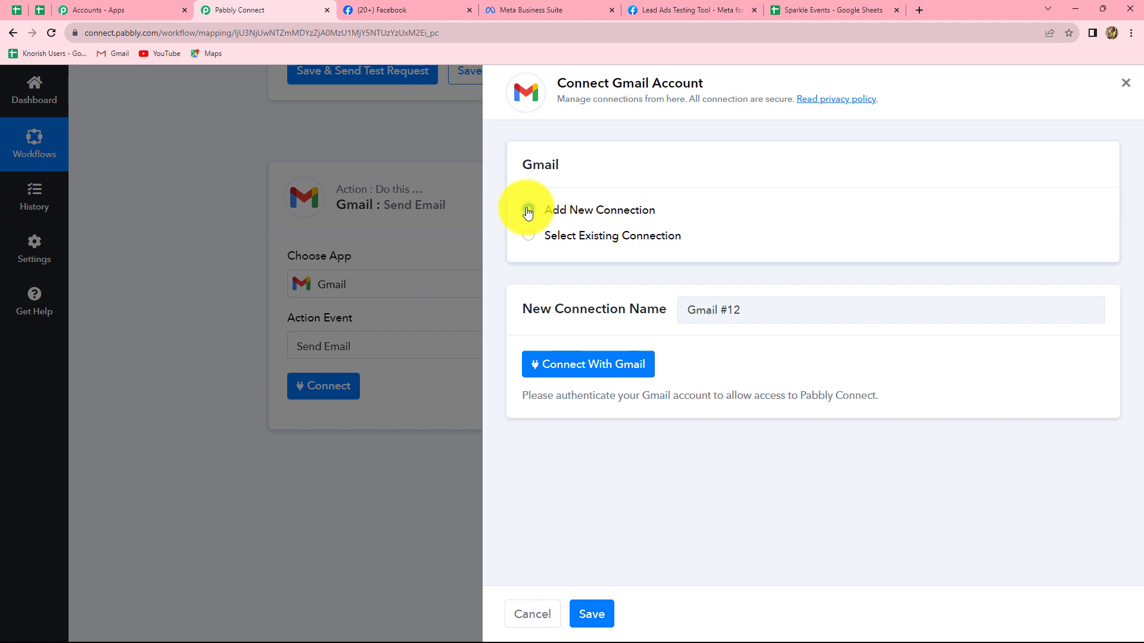
{"action": "left_click", "coordinate": [575, 365]}
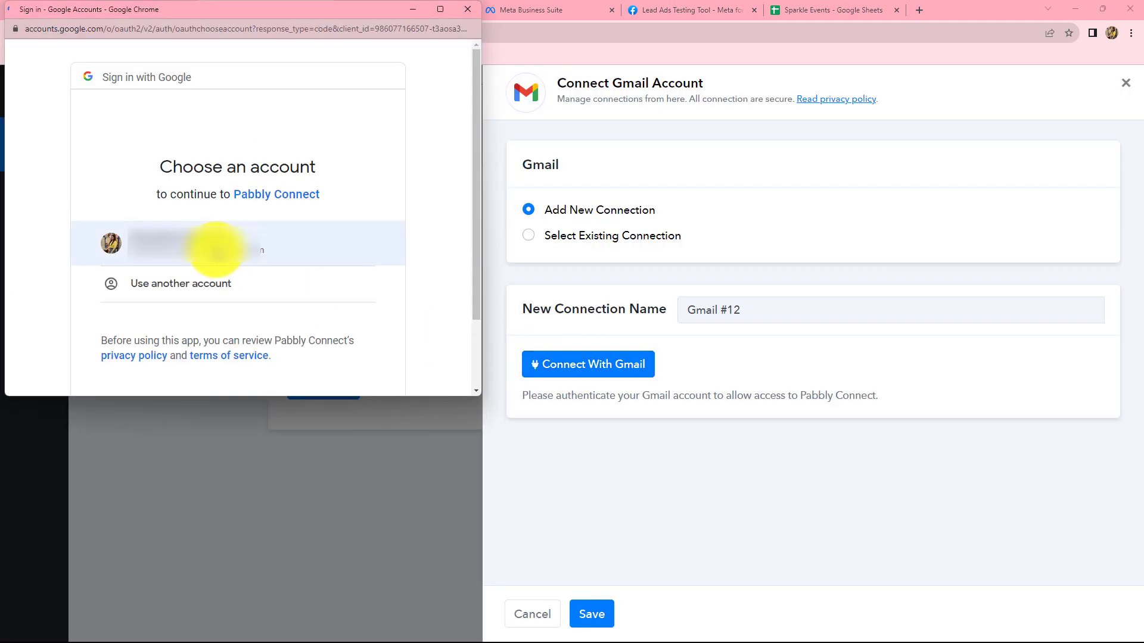
{"action": "left_click", "coordinate": [217, 250]}
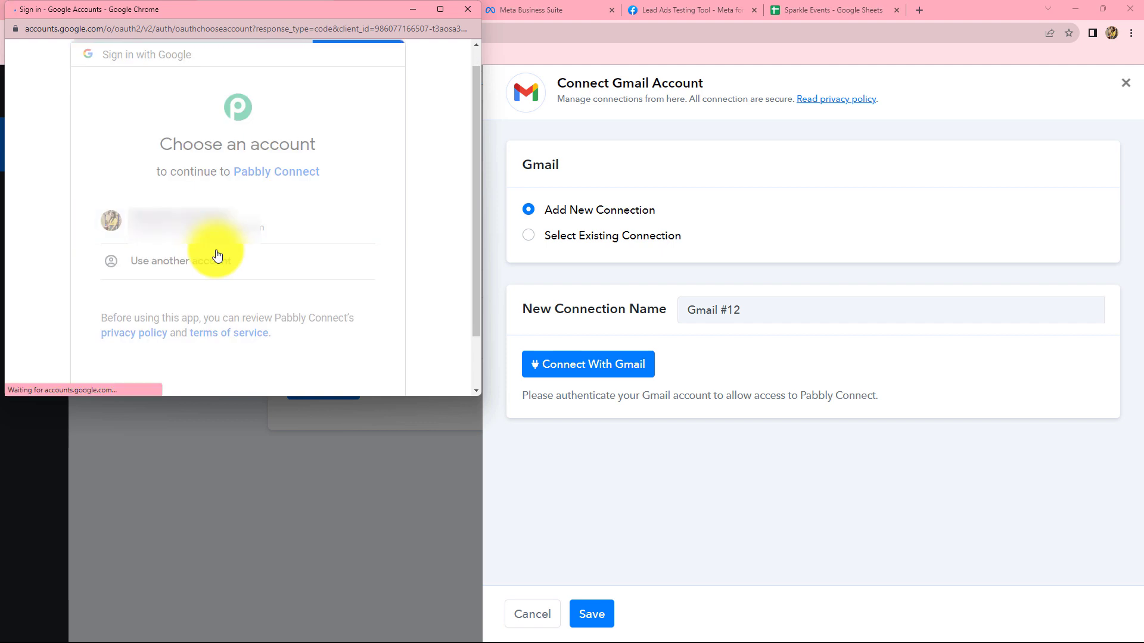
{"action": "scroll", "coordinate": [218, 254], "scroll_direction": "down", "scroll_amount": 5}
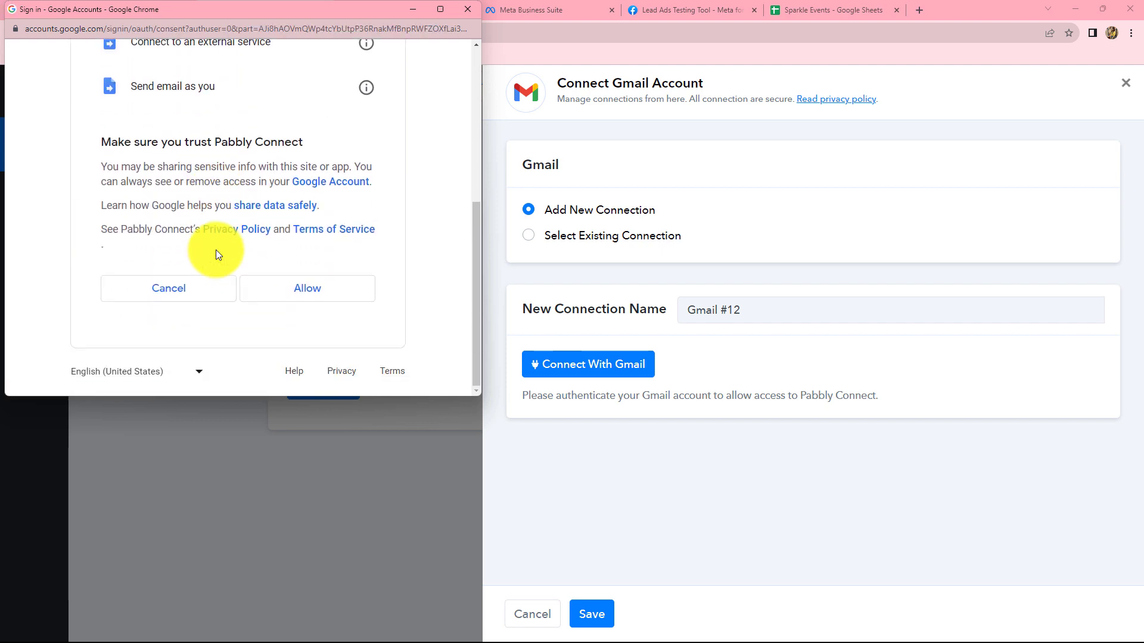
{"action": "left_click", "coordinate": [262, 300]}
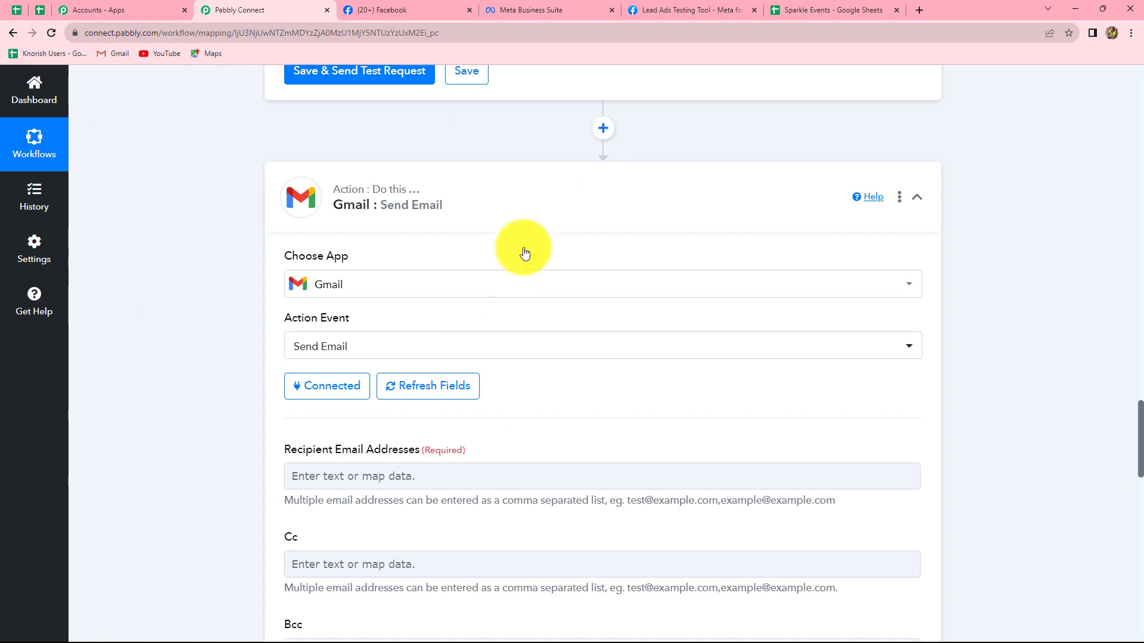
- Map the Recipient Email Addresses field to Res4 Email from the Facebook Lead Ads step
{"action": "scroll", "coordinate": [563, 292], "scroll_direction": "down", "scroll_amount": 7}
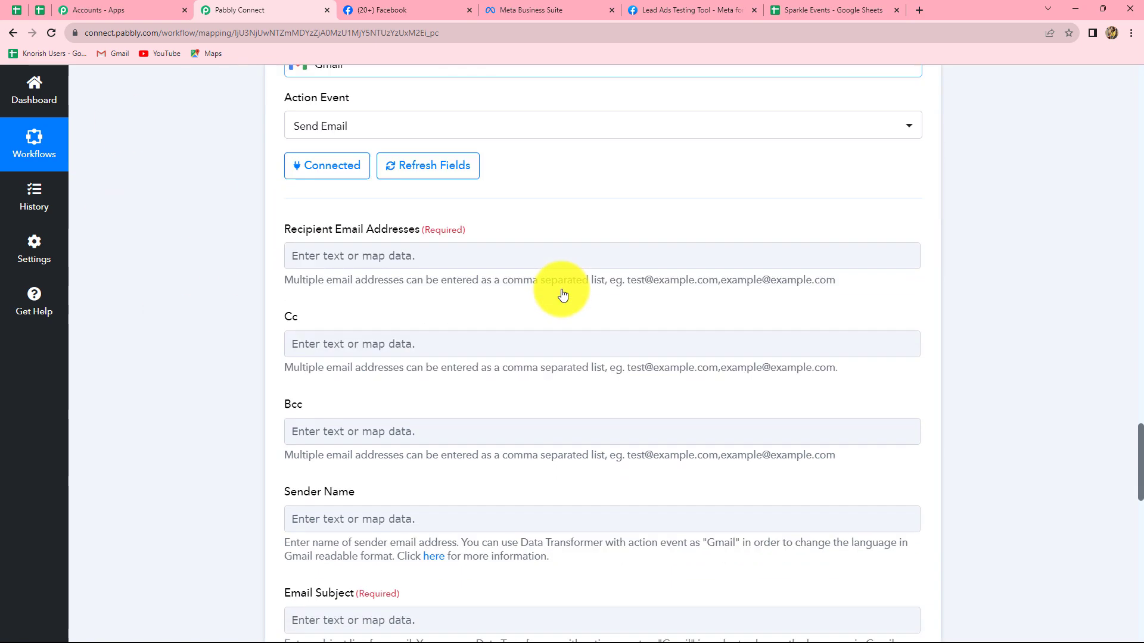
{"action": "scroll", "coordinate": [562, 289], "scroll_direction": "up", "scroll_amount": 4}
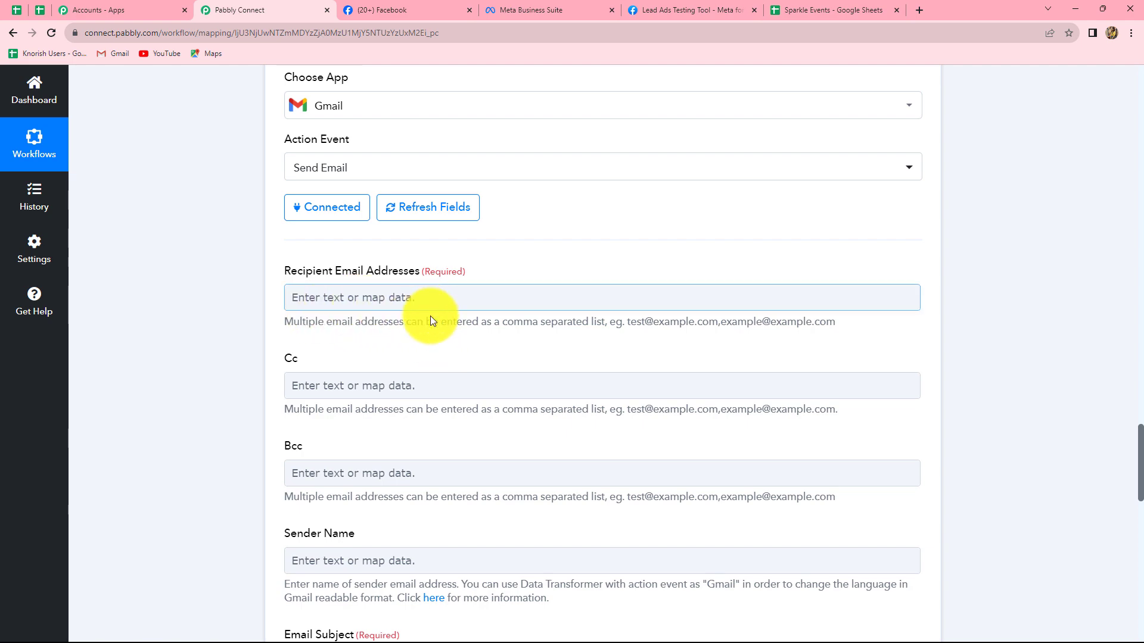
{"action": "scroll", "coordinate": [430, 316], "scroll_direction": "up", "scroll_amount": 1}
{"action": "scroll", "coordinate": [430, 320], "scroll_direction": "up", "scroll_amount": 5}
{"action": "scroll", "coordinate": [430, 320], "scroll_direction": "down", "scroll_amount": 9}
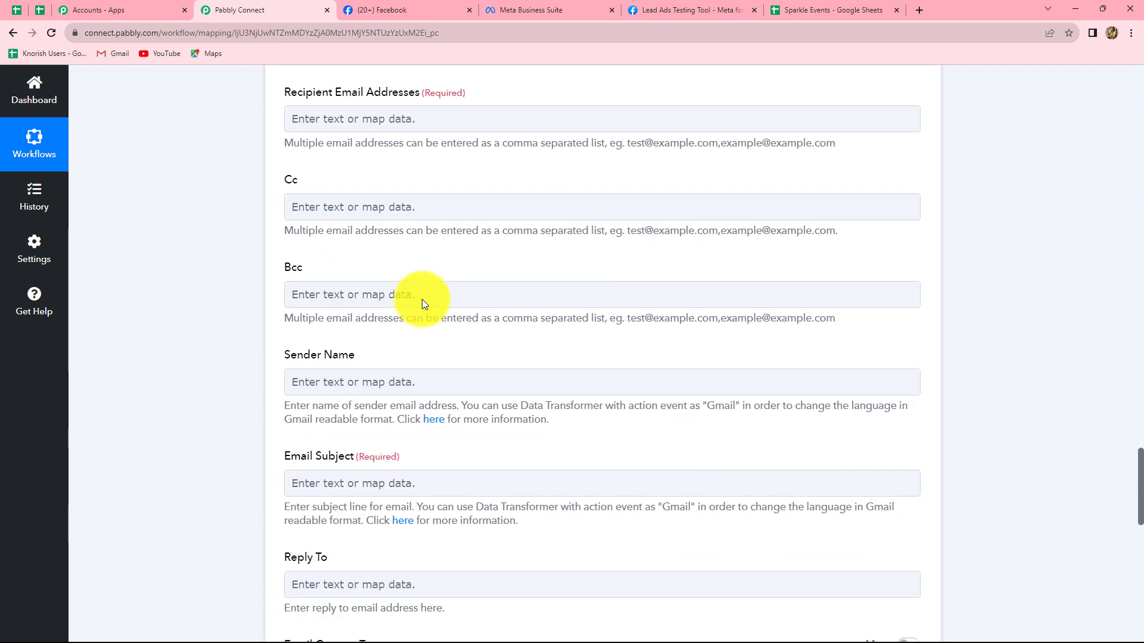
{"action": "left_click", "coordinate": [399, 130]}
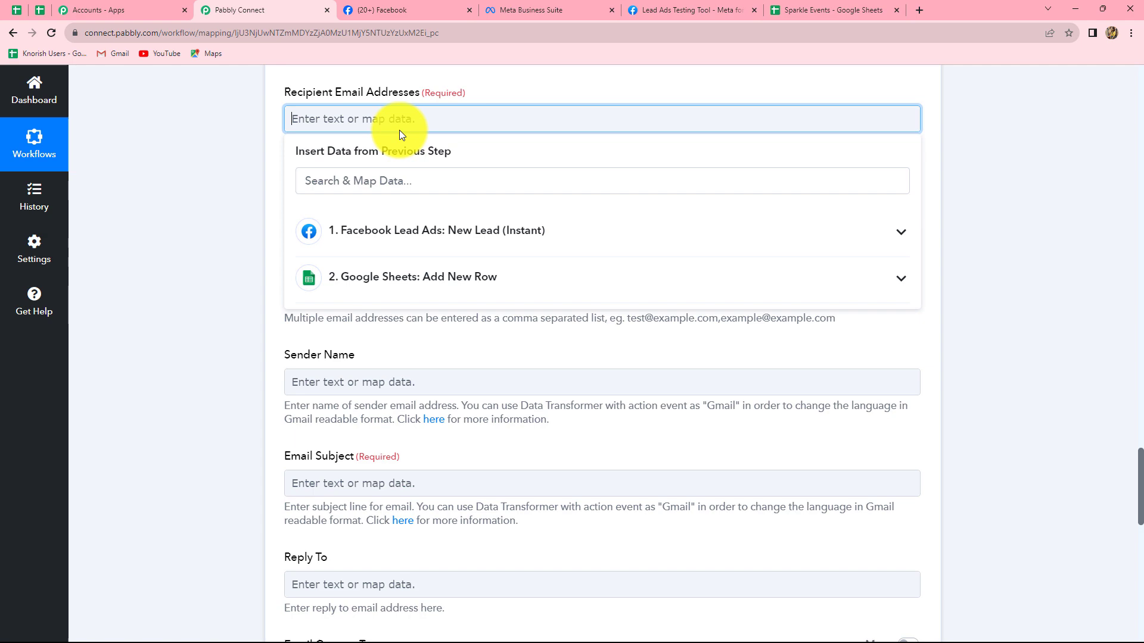
{"action": "left_click", "coordinate": [411, 241]}
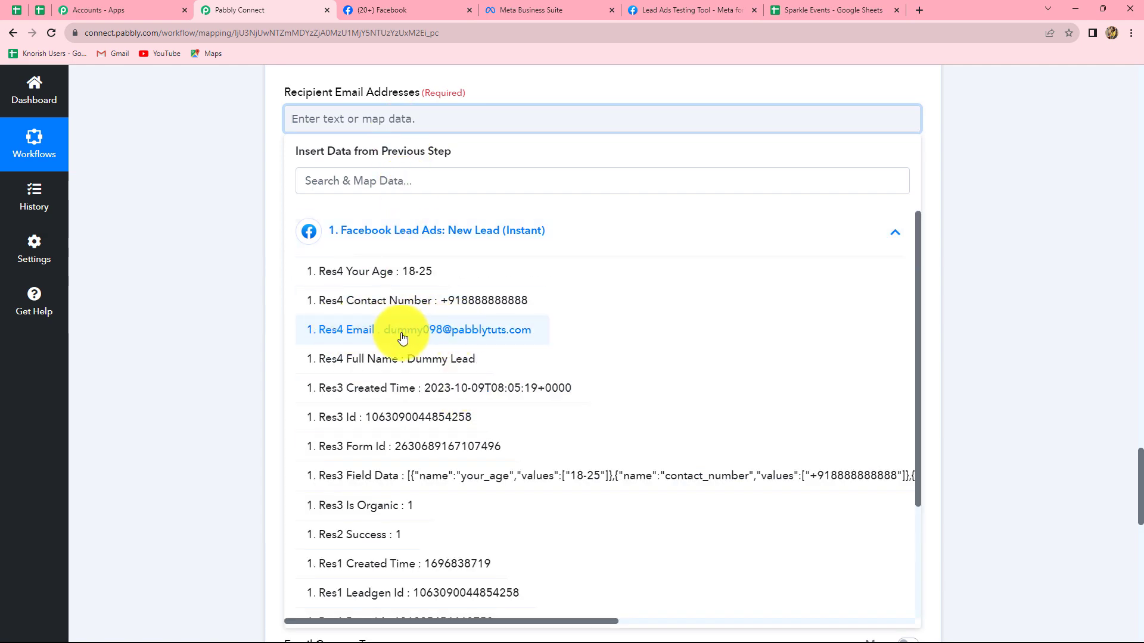
{"action": "left_click", "coordinate": [509, 330]}
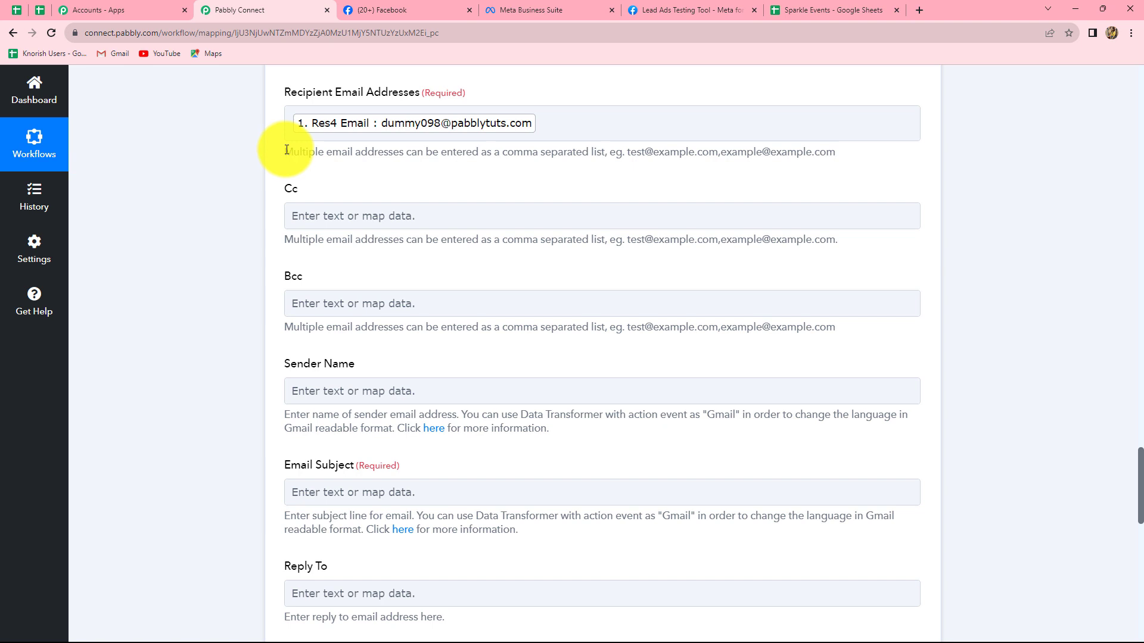
- Set the Gmail action's Sender Name to "Sparkle Events"
{"action": "scroll", "coordinate": [285, 152], "scroll_direction": "down", "scroll_amount": 3}
{"action": "scroll", "coordinate": [286, 153], "scroll_direction": "down", "scroll_amount": 1}
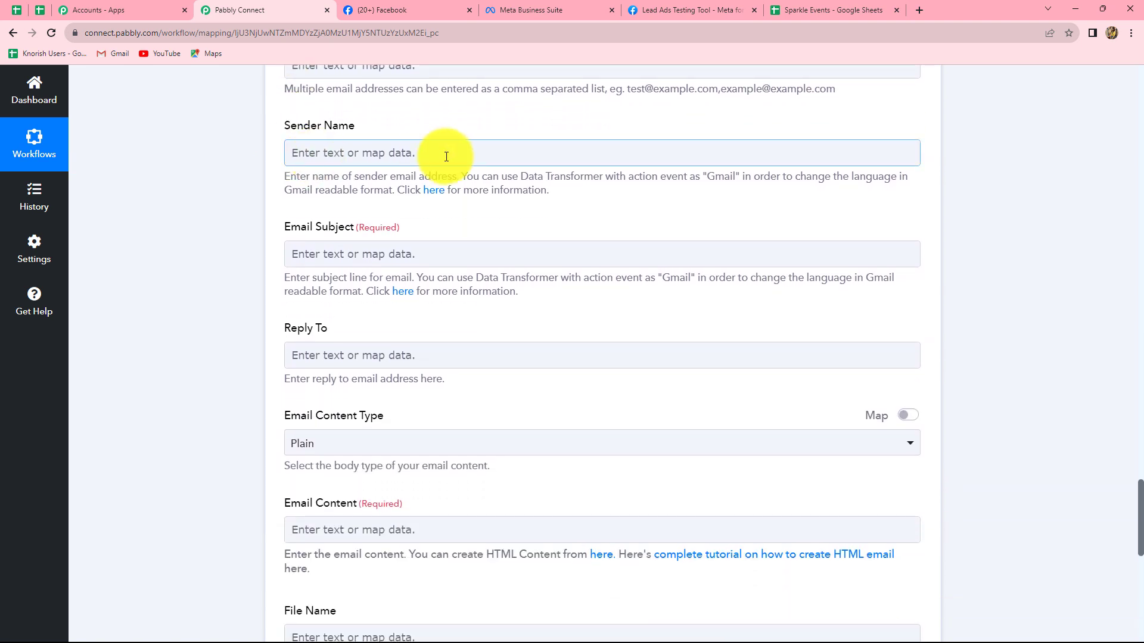
{"action": "left_click", "coordinate": [369, 156]}
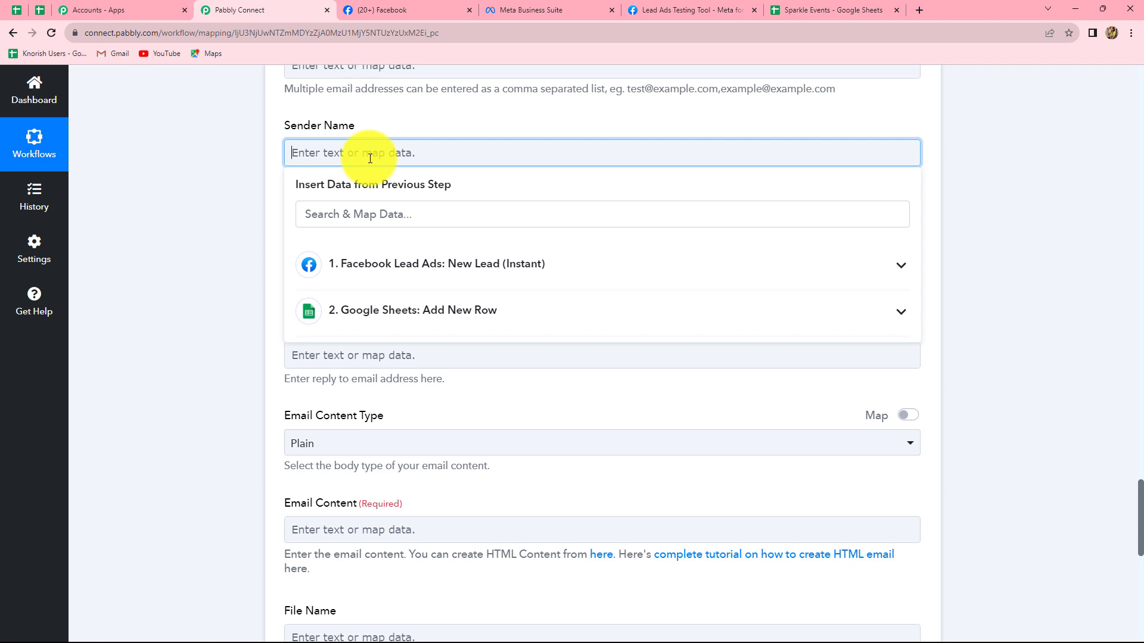
{"action": "type", "text": "Sparkle Events"}
{"action": "left_click", "coordinate": [272, 162]}
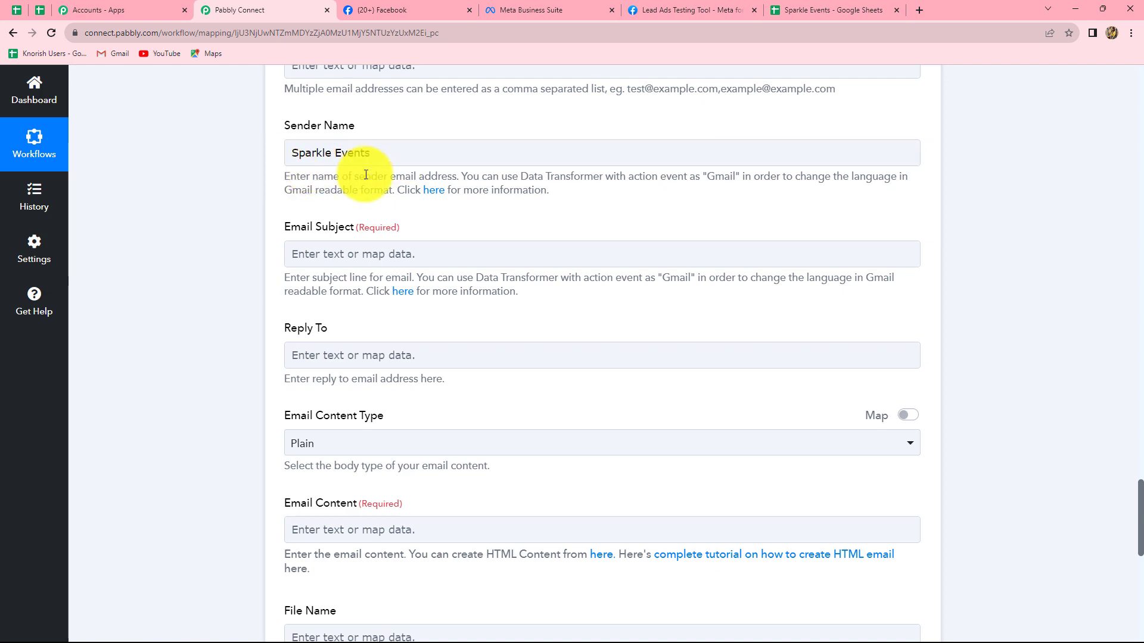
- Set the Email Subject to "Registration Successful!"
{"action": "scroll", "coordinate": [366, 174], "scroll_direction": "down", "scroll_amount": 2}
{"action": "scroll", "coordinate": [366, 175], "scroll_direction": "up", "scroll_amount": 2}
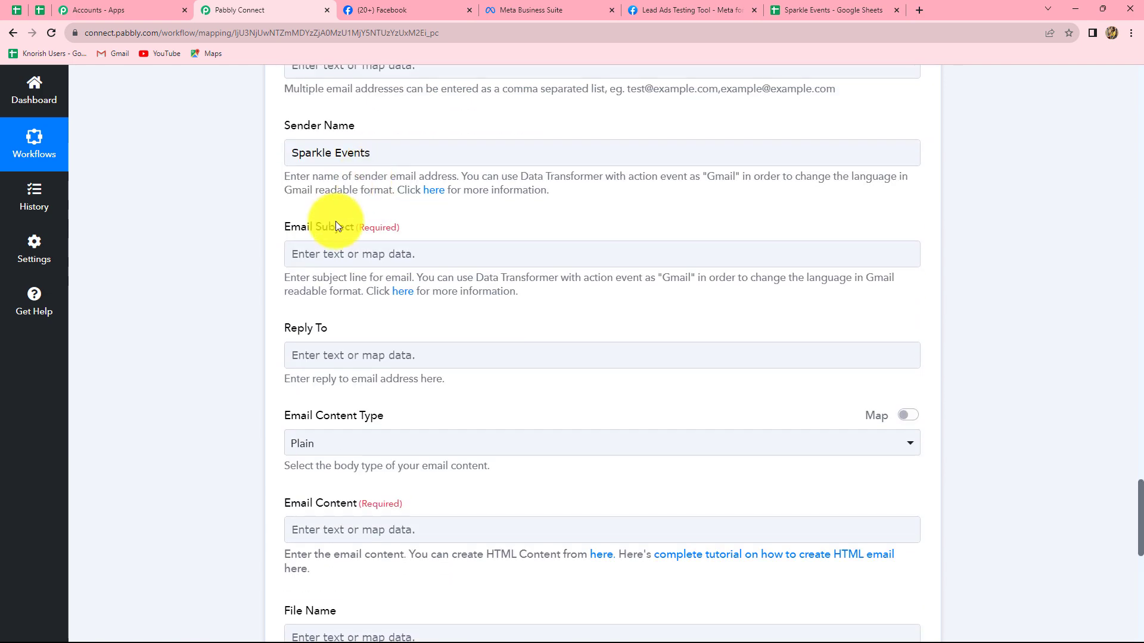
{"action": "scroll", "coordinate": [335, 221], "scroll_direction": "down", "scroll_amount": 1}
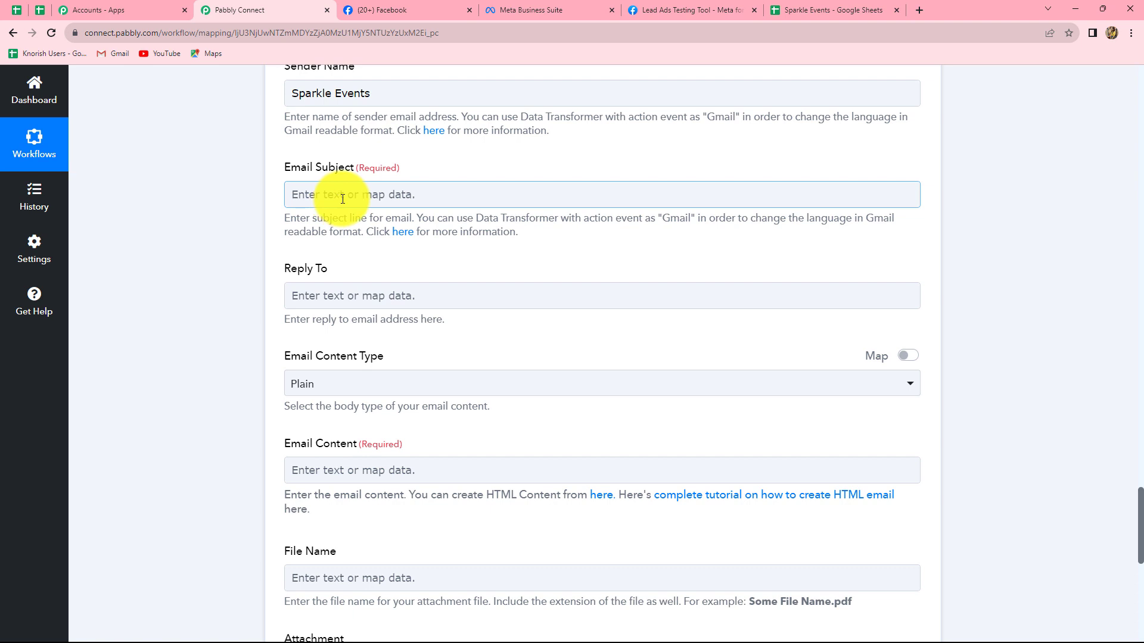
{"action": "left_click", "coordinate": [345, 194]}
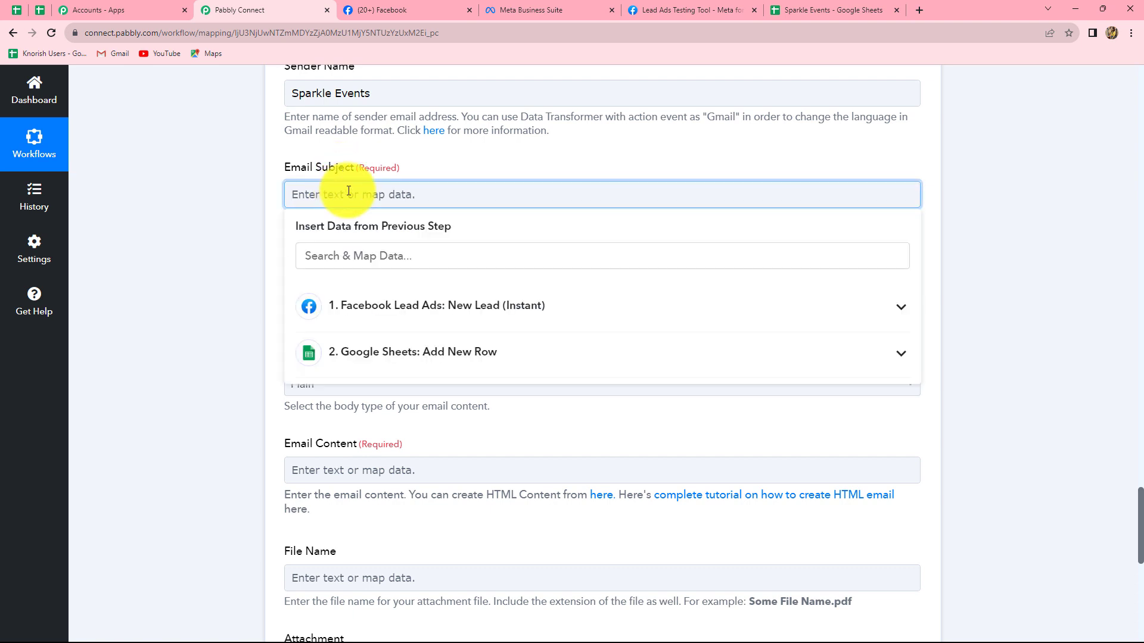
{"action": "type", "text": "Registration Successful!"}
{"action": "left_click", "coordinate": [968, 217]}
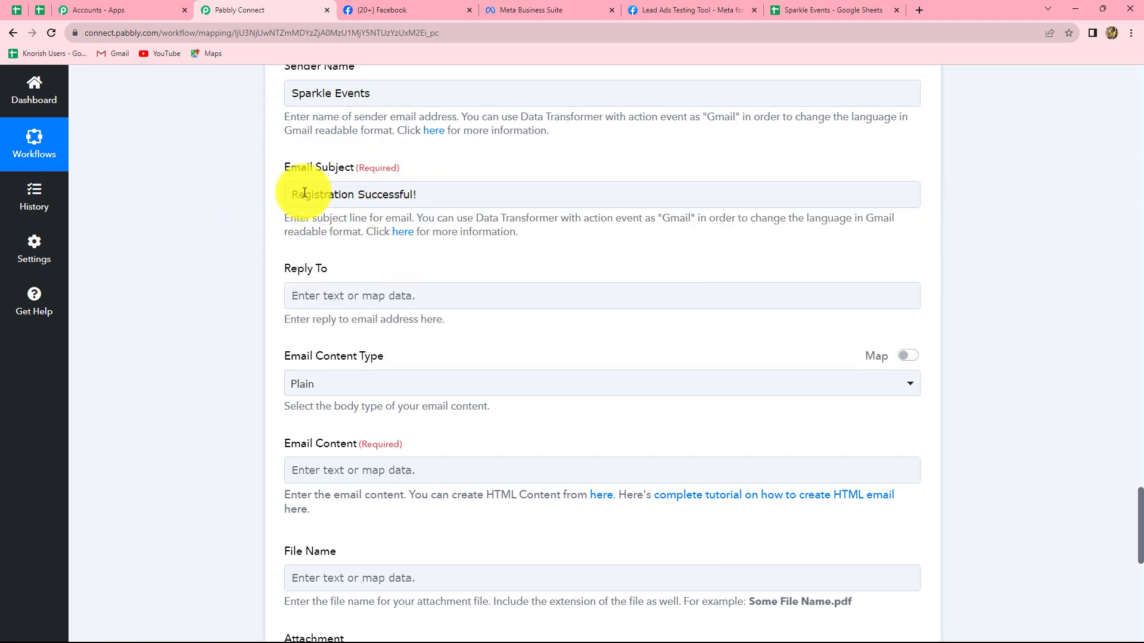
{"action": "left_click", "coordinate": [329, 203]}
{"action": "left_click", "coordinate": [410, 211]}
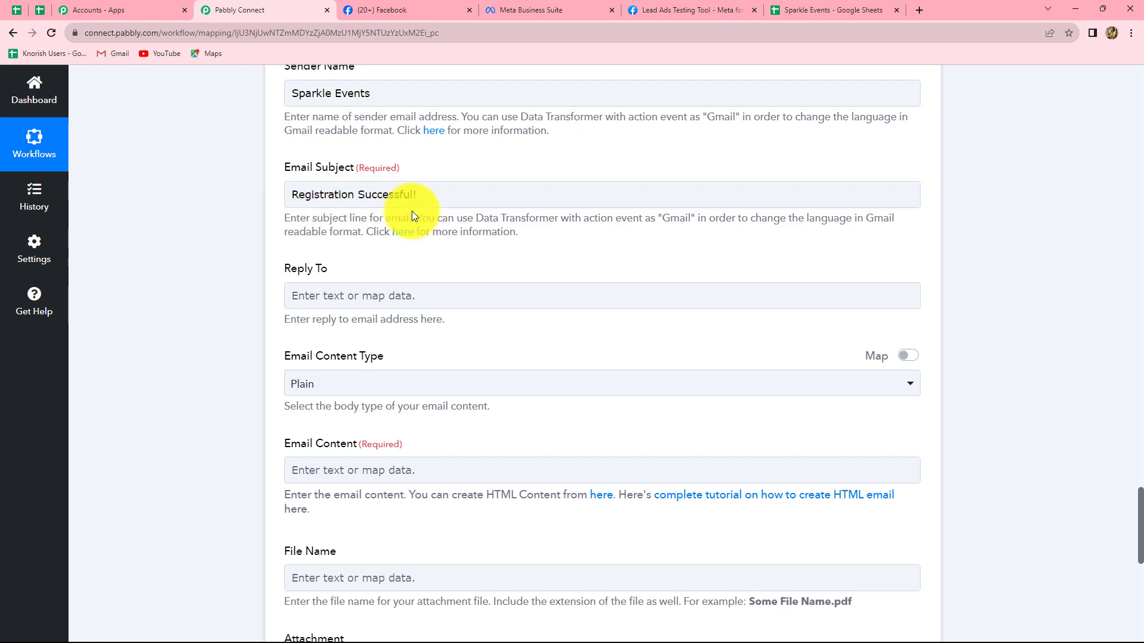
- Begin the Email Content with "Hello," followed by the mapped Res4 Full Name from the Facebook Lead Ads step
{"action": "scroll", "coordinate": [435, 212], "scroll_direction": "down", "scroll_amount": 2}
{"action": "scroll", "coordinate": [434, 212], "scroll_direction": "up", "scroll_amount": 2}
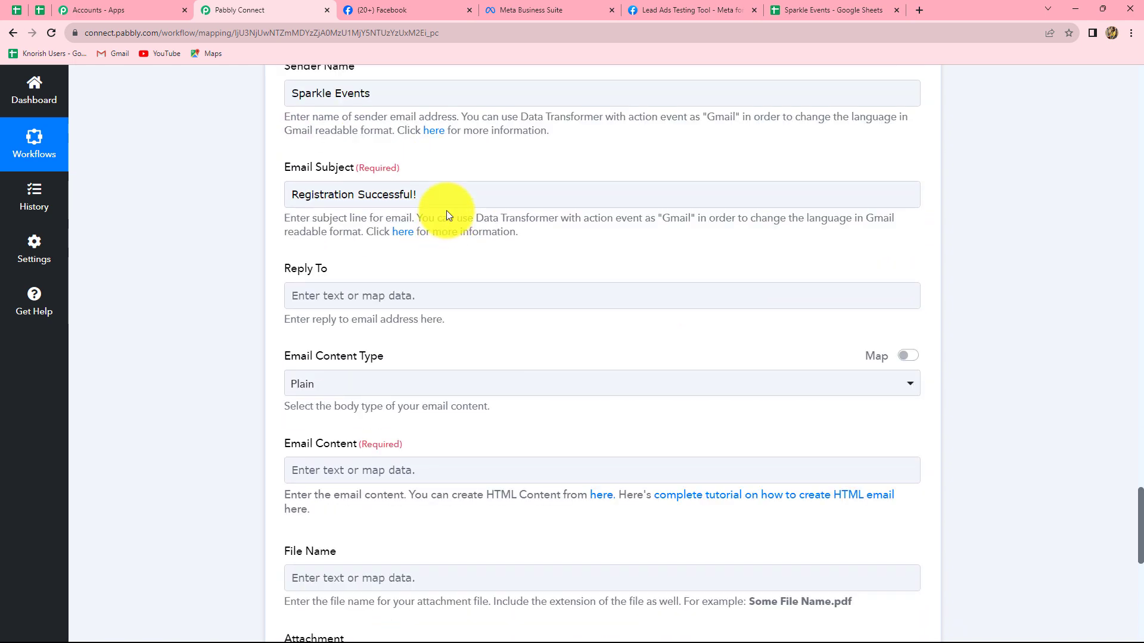
{"action": "scroll", "coordinate": [441, 220], "scroll_direction": "down", "scroll_amount": 4}
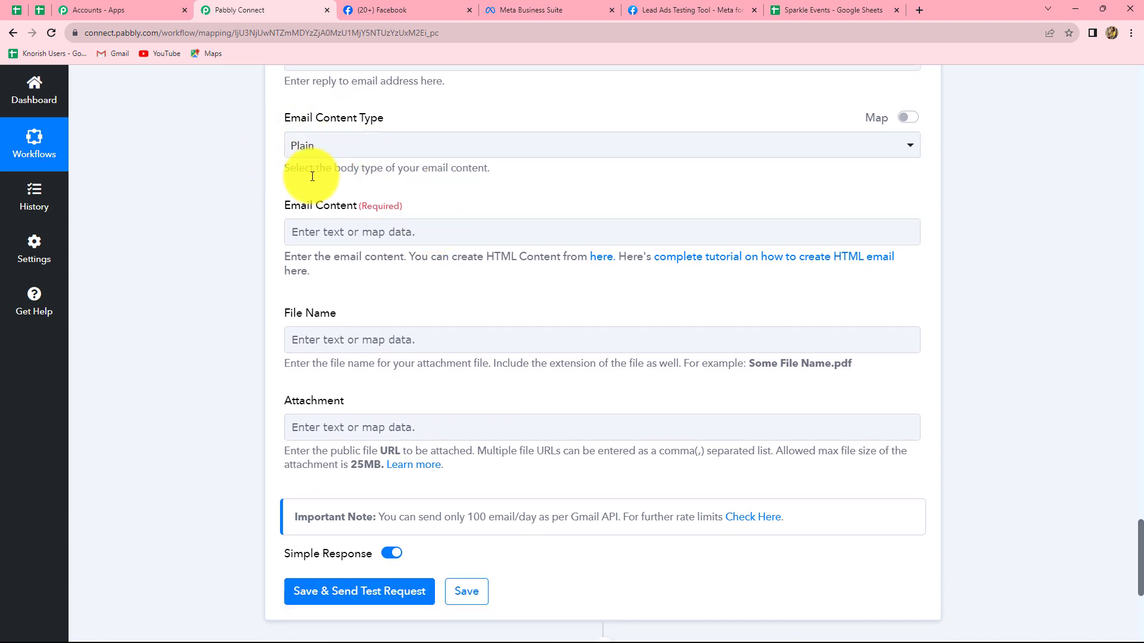
{"action": "left_click", "coordinate": [320, 241]}
{"action": "scroll", "coordinate": [318, 178], "scroll_direction": "down", "scroll_amount": 2}
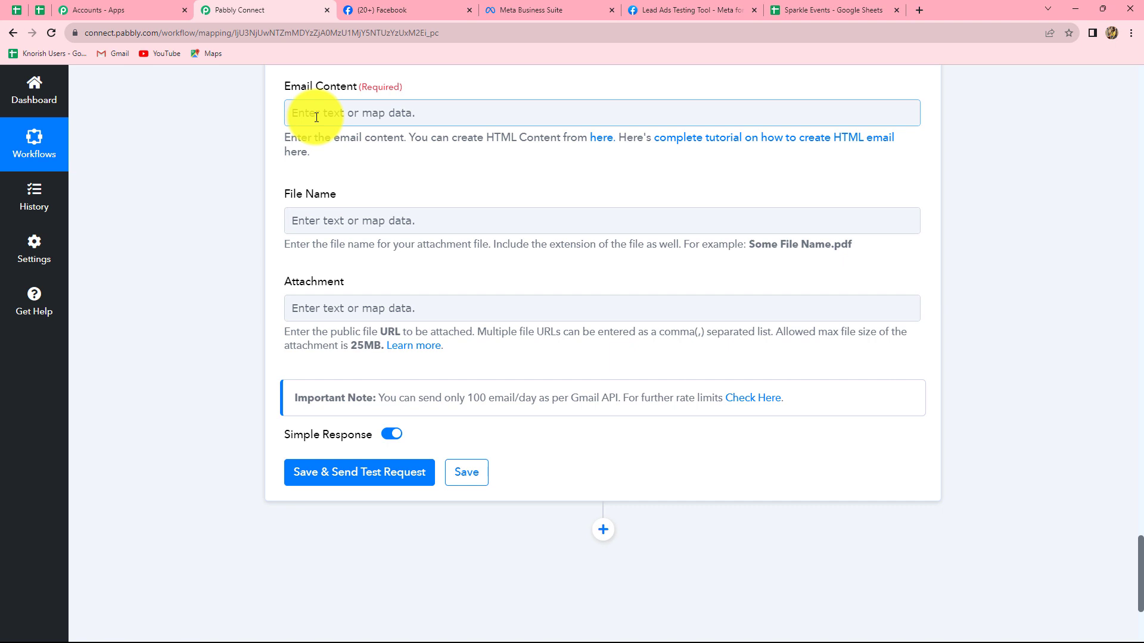
{"action": "left_click", "coordinate": [316, 118]}
{"action": "type", "text": "Hello"}
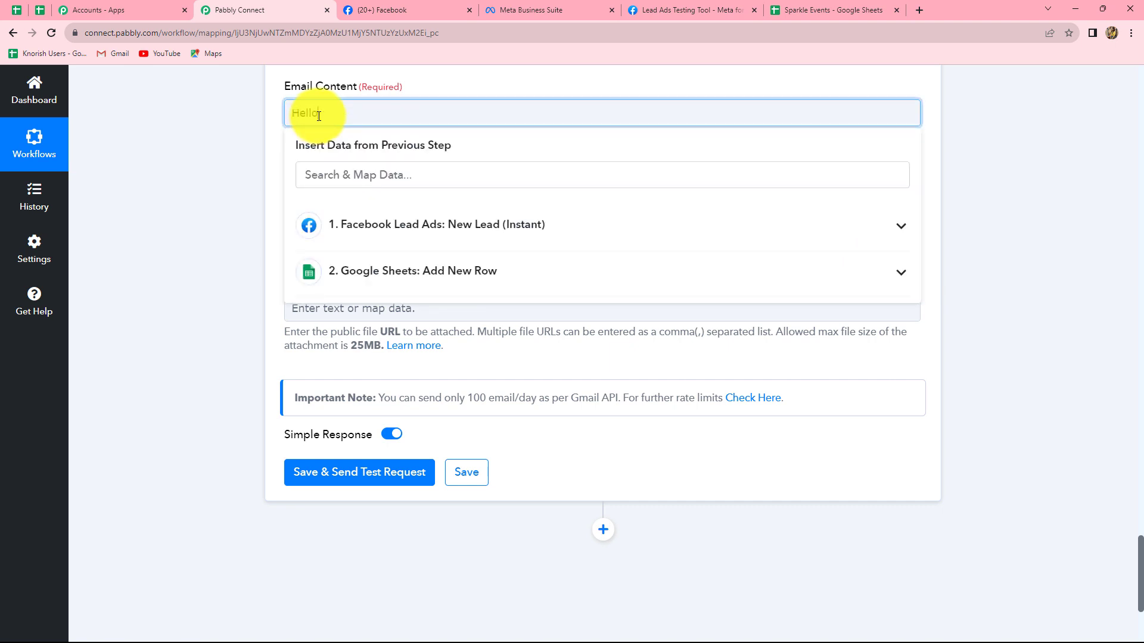
{"action": "type", "text": ","}
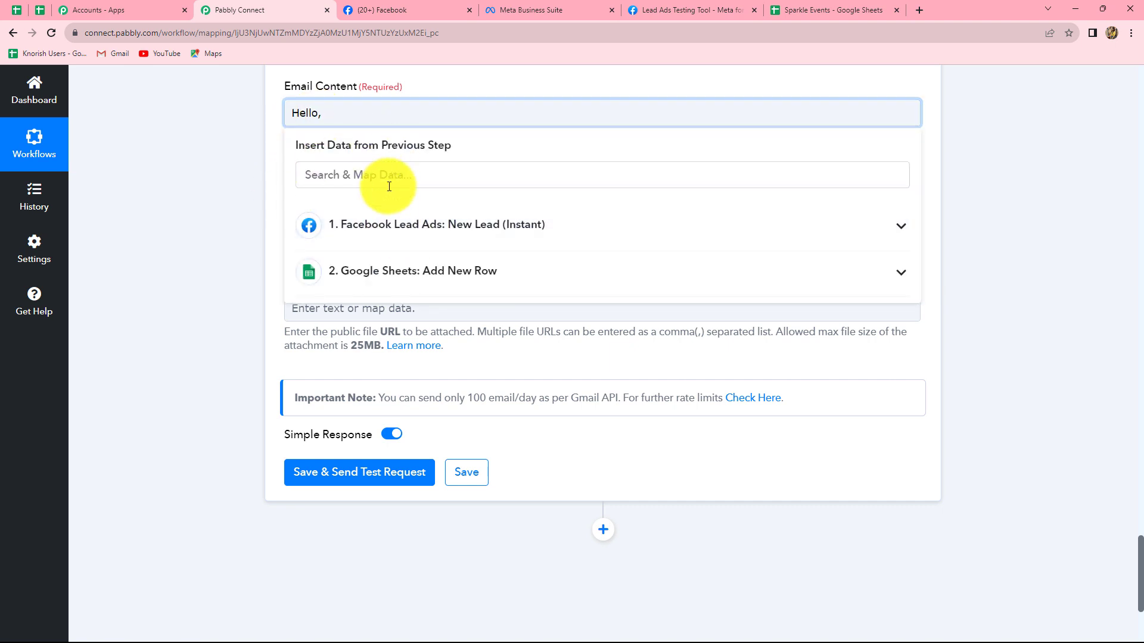
{"action": "left_click", "coordinate": [382, 228]}
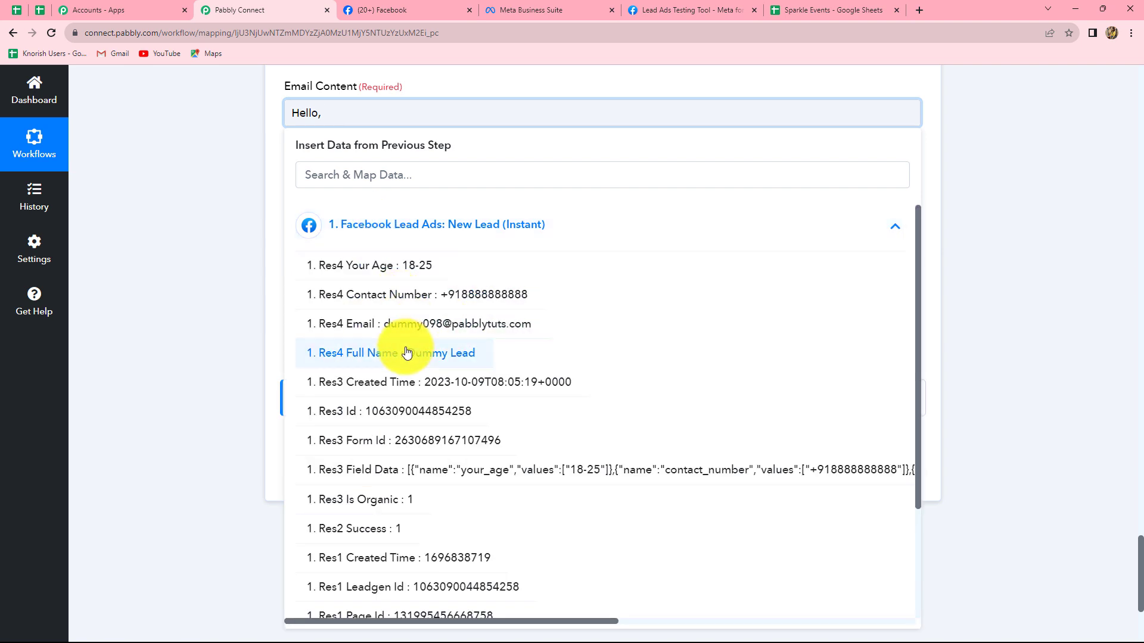
{"action": "left_click", "coordinate": [447, 355]}
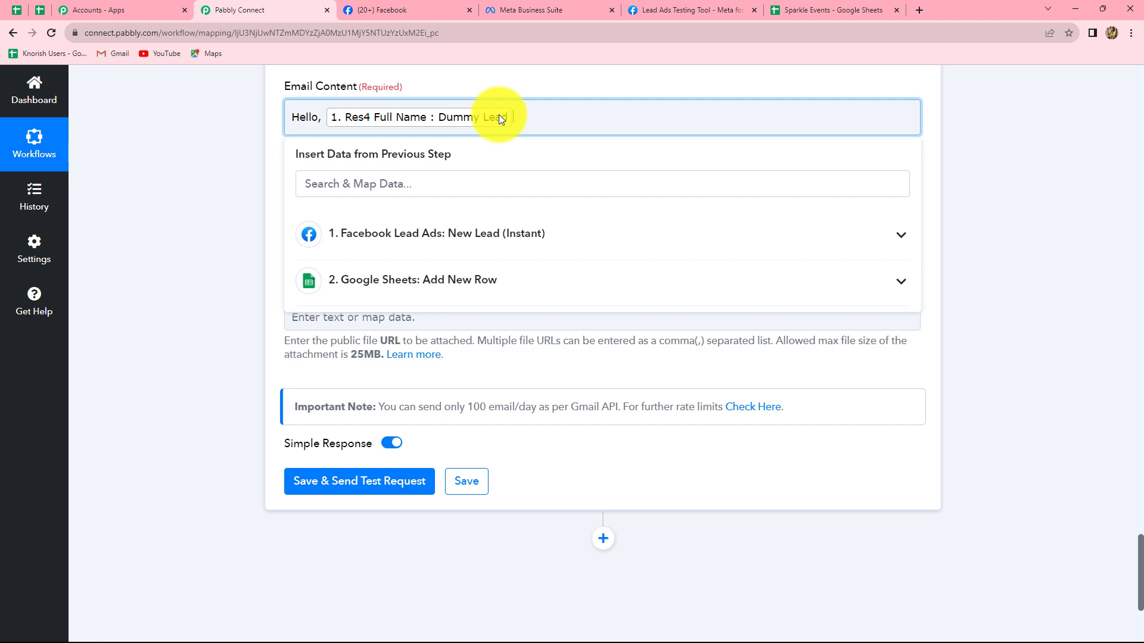
- Below the greeting, add the line "We are glad to inform you that your registration for upcoming event is done successfully."
{"action": "key", "text": "Return"}
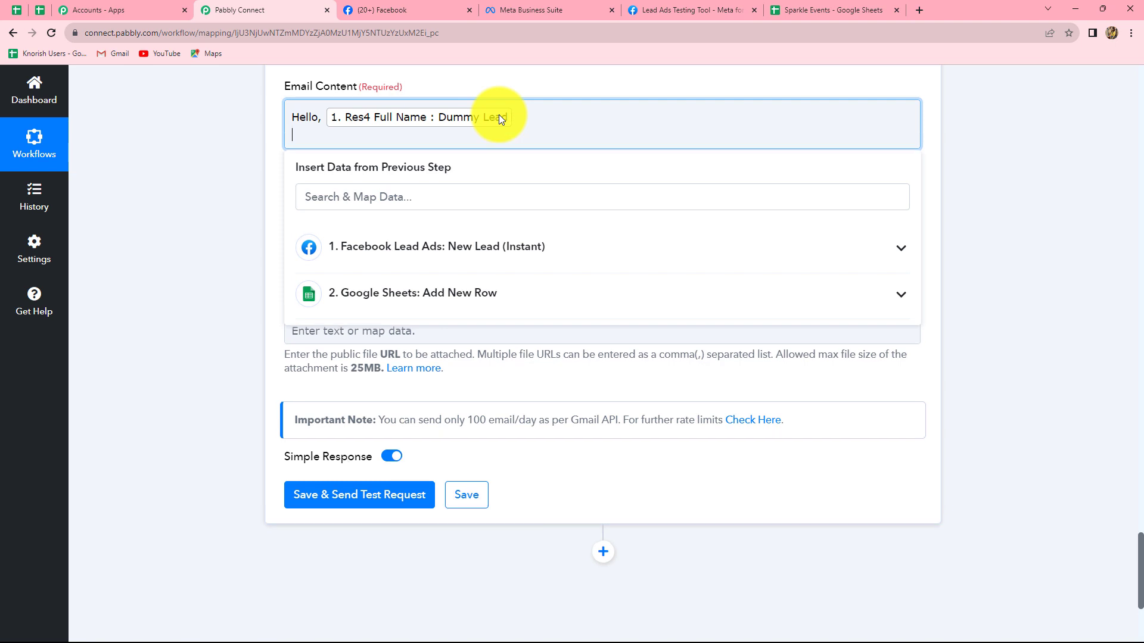
{"action": "type", "text": "We are glad to inform you that your registration for upcoming event is done successfully."}
{"action": "key", "text": "Return"}
- Add the line "Your pass will soon get issued and will be sent to you on the email you have given."
{"action": "type", "text": "Your pass will soon get issued and will be sent to you on the email you have given."}
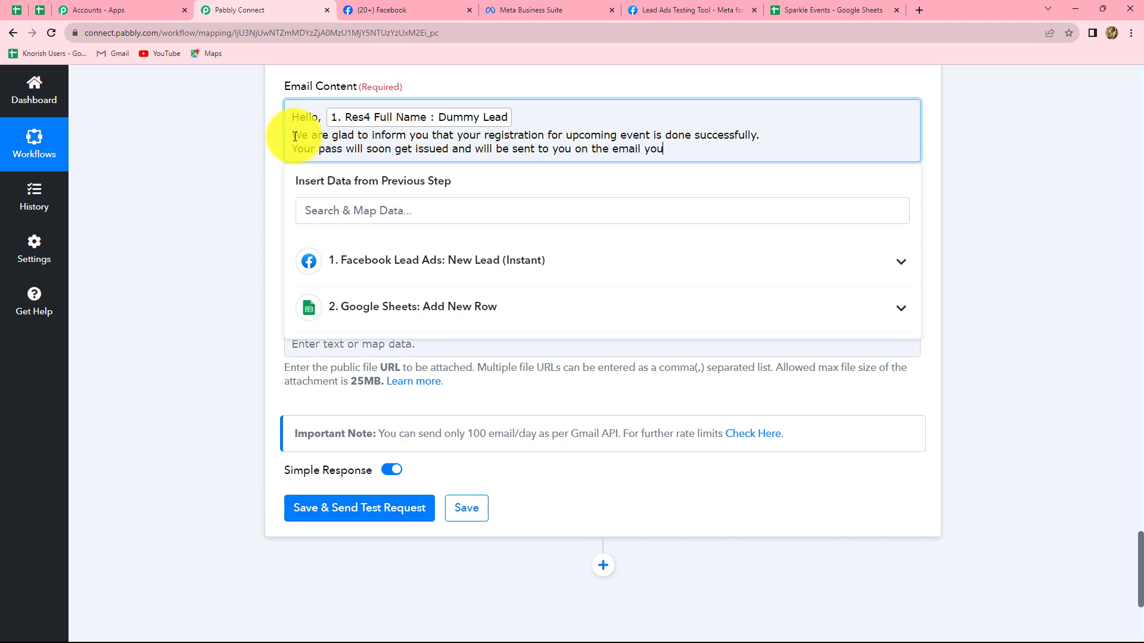
{"action": "key", "text": "Return"}
- Add a "Your Email:" line to the Email Content, followed by the mapped Res4 Email from the Facebook Lead Ads step
{"action": "type", "text": "Your Email:"}
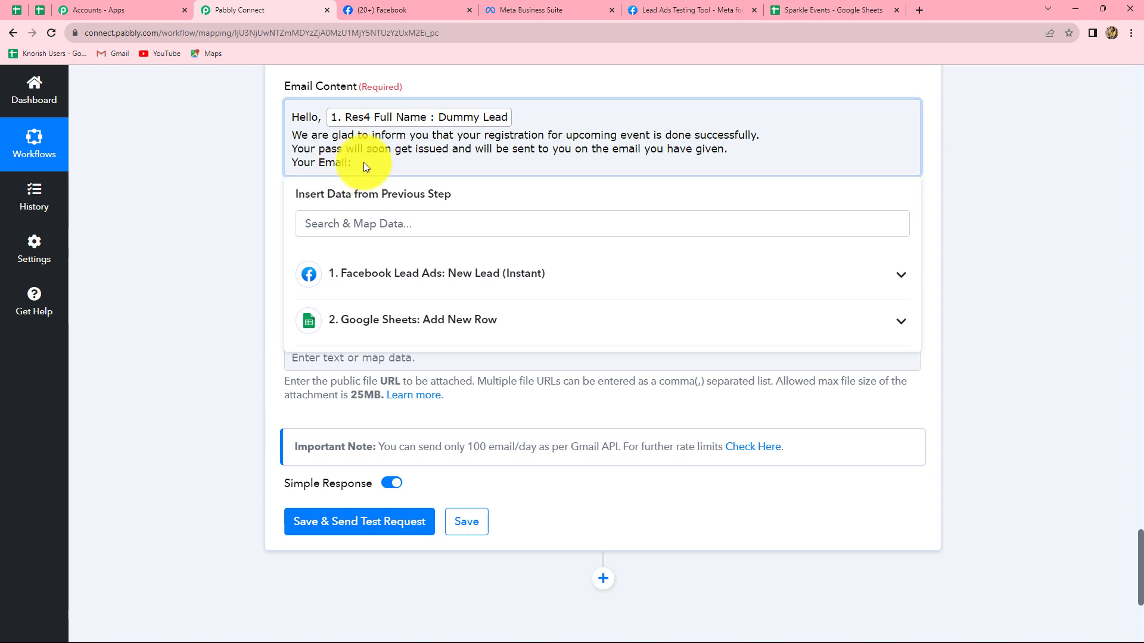
{"action": "left_click", "coordinate": [397, 281]}
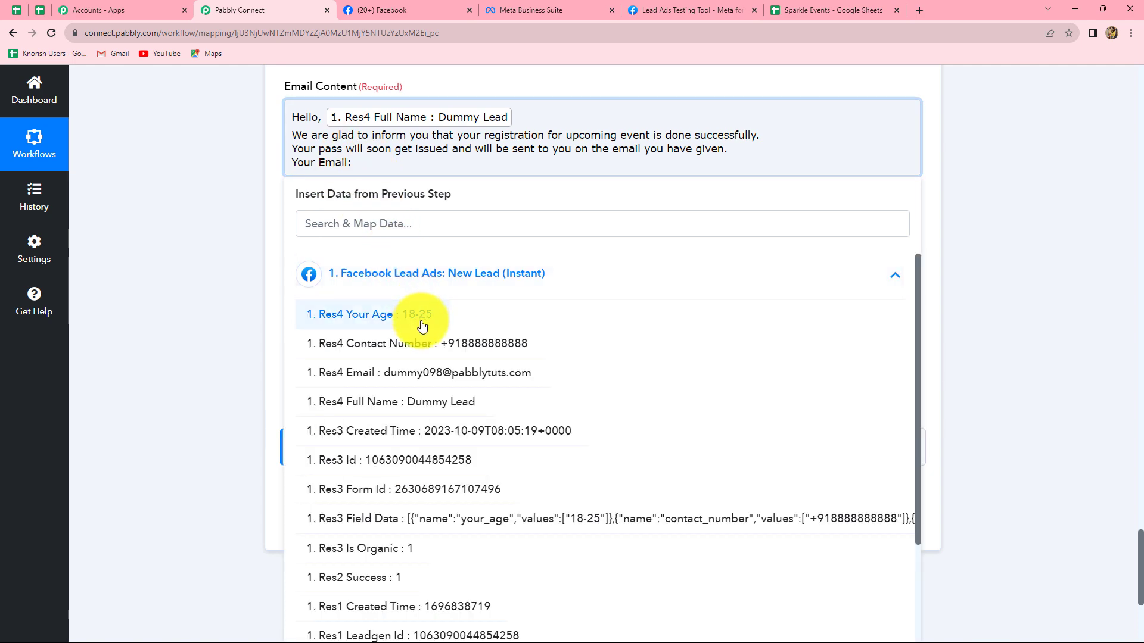
{"action": "left_click", "coordinate": [422, 375]}
{"action": "left_click", "coordinate": [967, 240]}
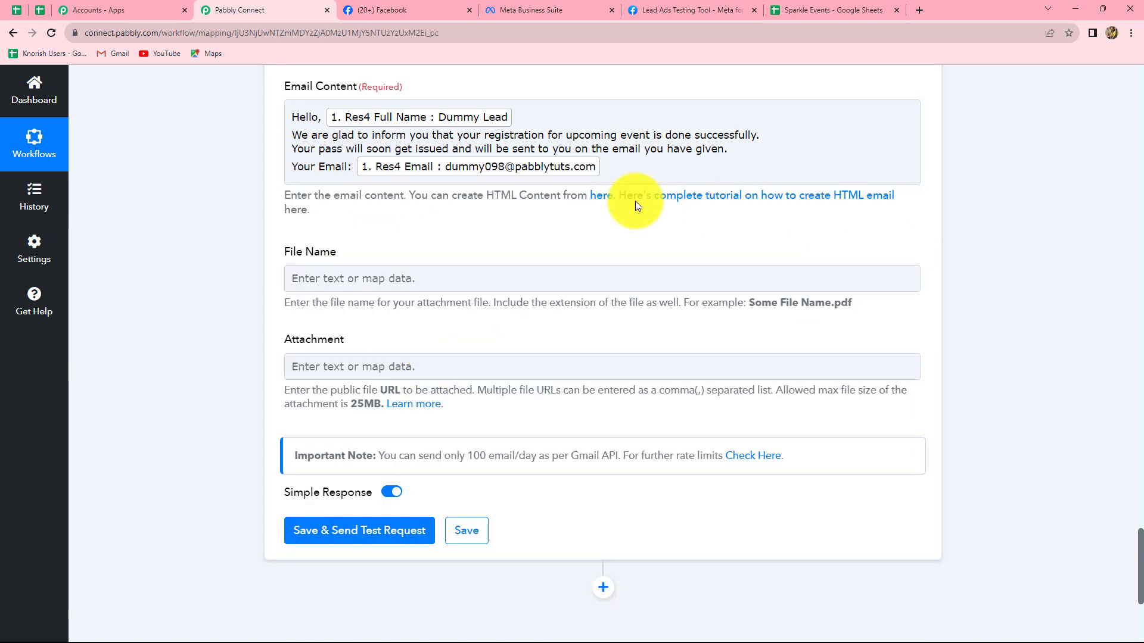
- Close the Email Content after a blank line with "Thank You" and "Sparkle Events" on separate lines
{"action": "left_click", "coordinate": [619, 170]}
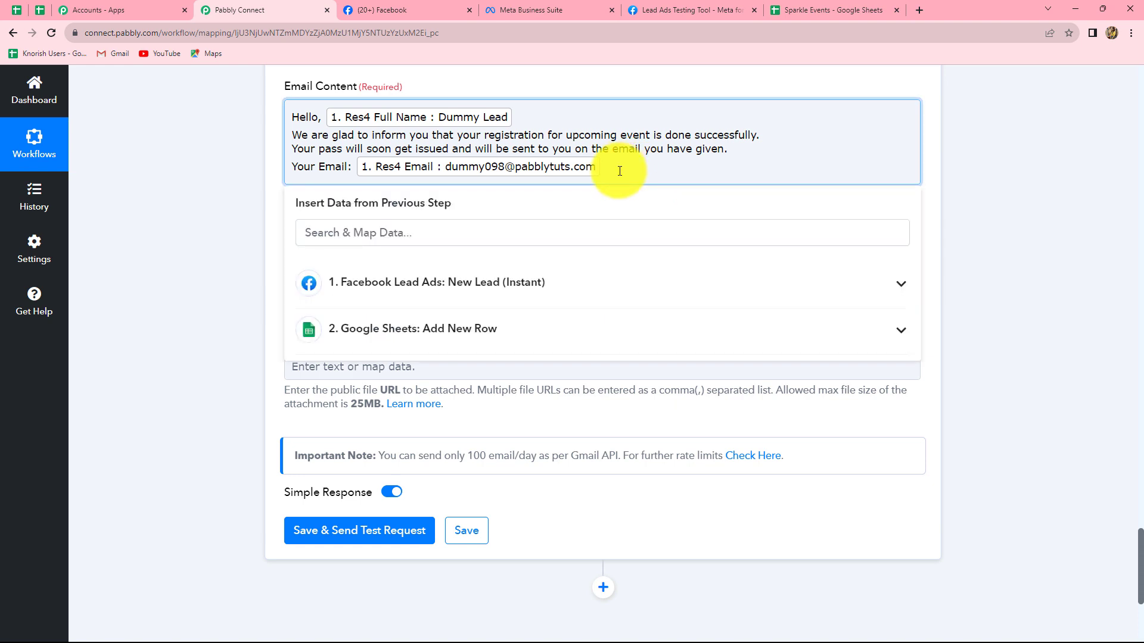
{"action": "key", "text": "Return"}
{"action": "type", "text": "Thank You"}
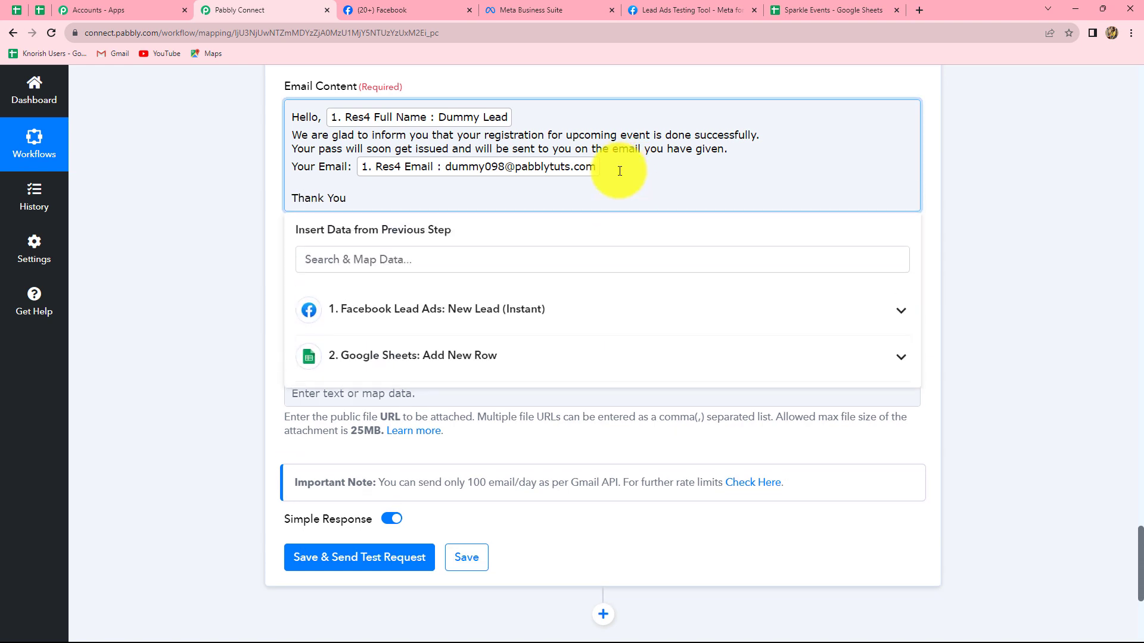
{"action": "key", "text": "Return"}
{"action": "type", "text": "Sparkle Events"}
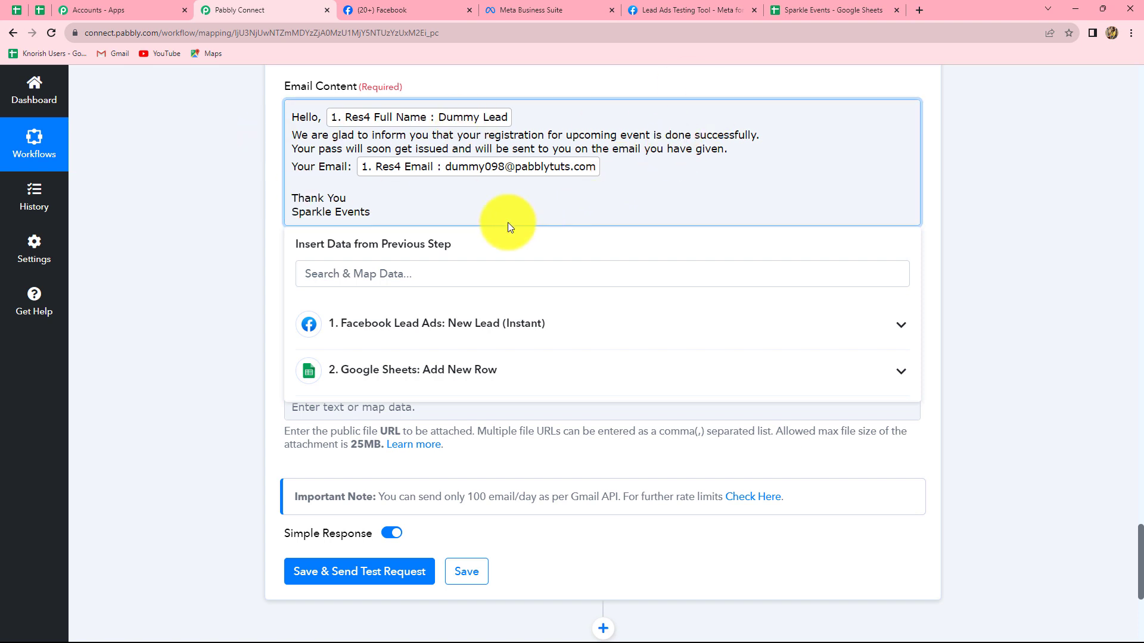
- Save the Gmail Send Email action without an attachment, send its test request, and check the Response Result Status
{"action": "left_click", "coordinate": [1029, 242]}
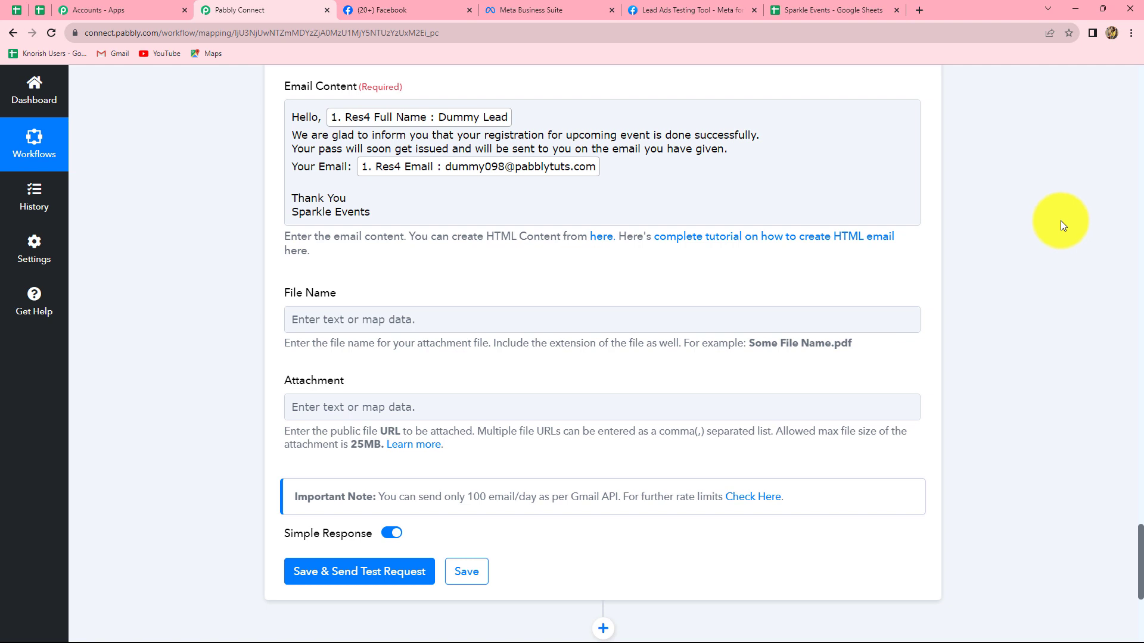
{"action": "scroll", "coordinate": [368, 236], "scroll_direction": "down", "scroll_amount": 2}
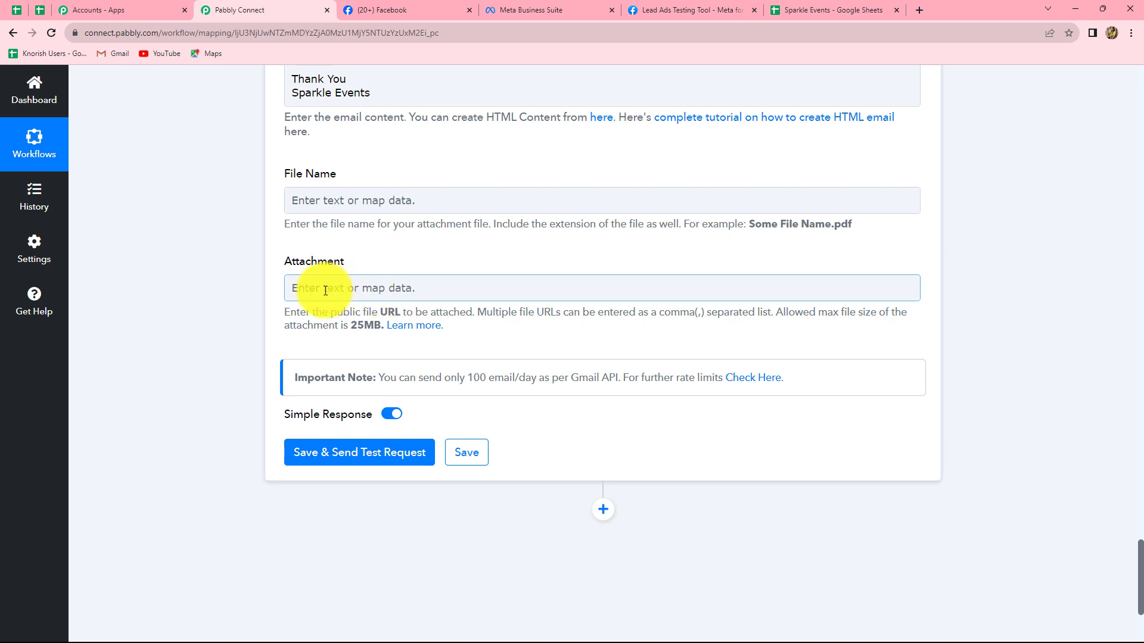
{"action": "scroll", "coordinate": [354, 247], "scroll_direction": "up", "scroll_amount": 1}
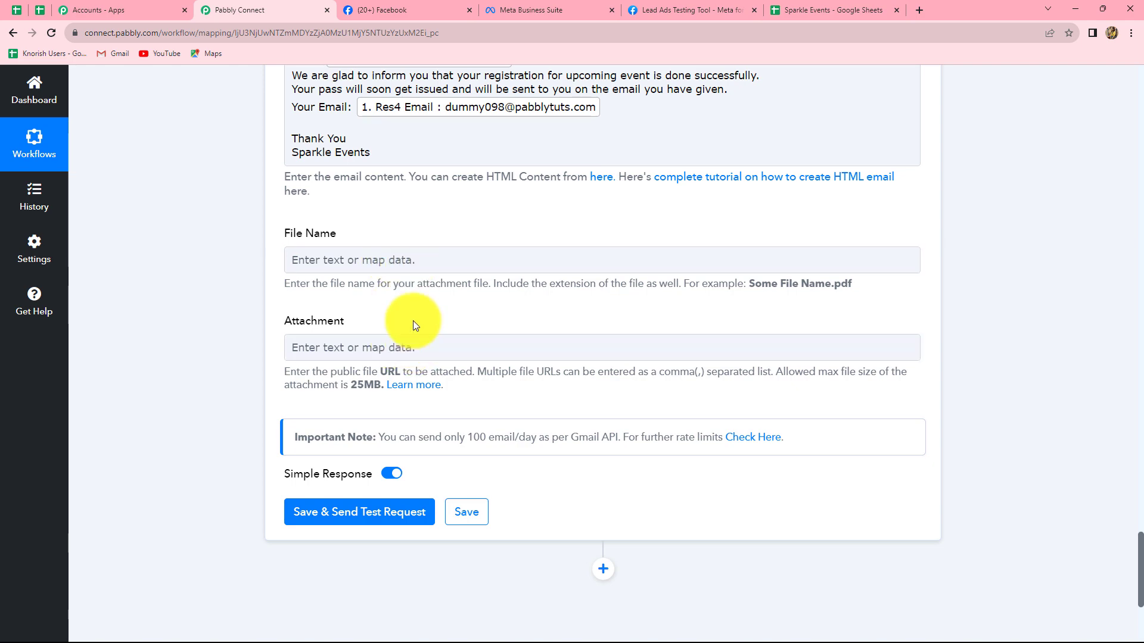
{"action": "scroll", "coordinate": [413, 320], "scroll_direction": "down", "scroll_amount": 3}
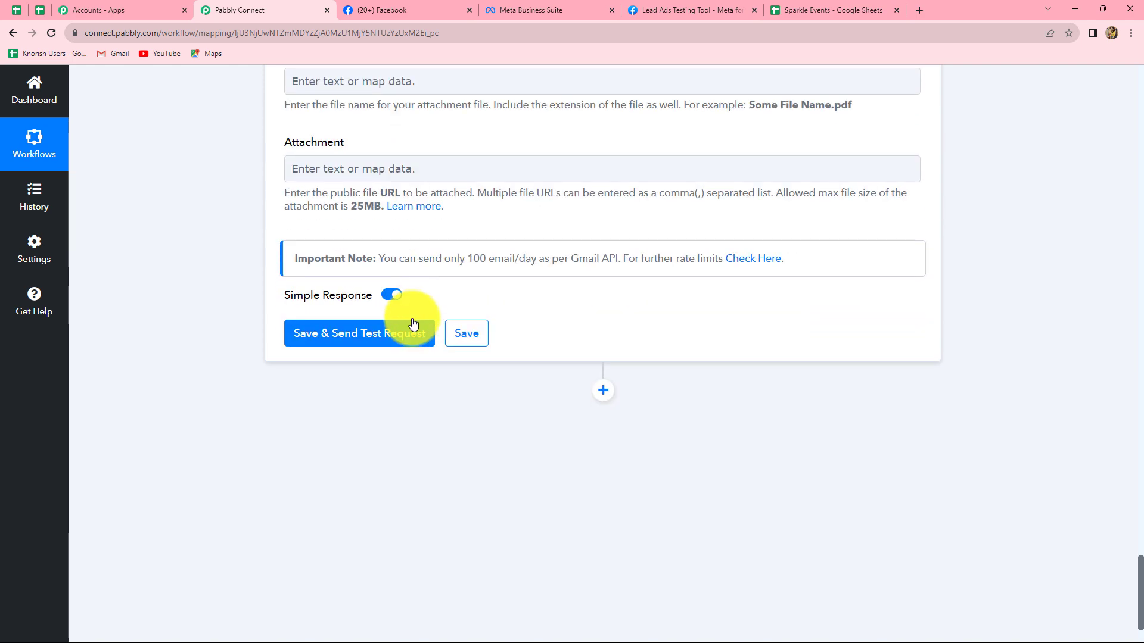
{"action": "left_click", "coordinate": [375, 335]}
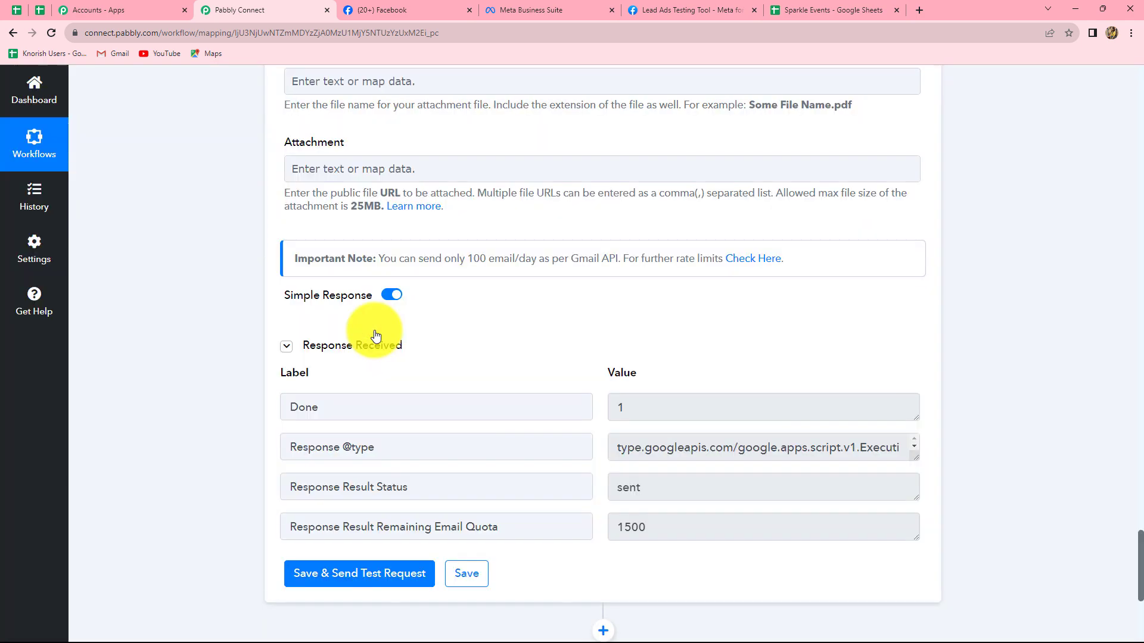
{"action": "left_click", "coordinate": [618, 486]}
{"action": "left_click_drag", "start_coordinate": [618, 484], "coordinate": [660, 481]}
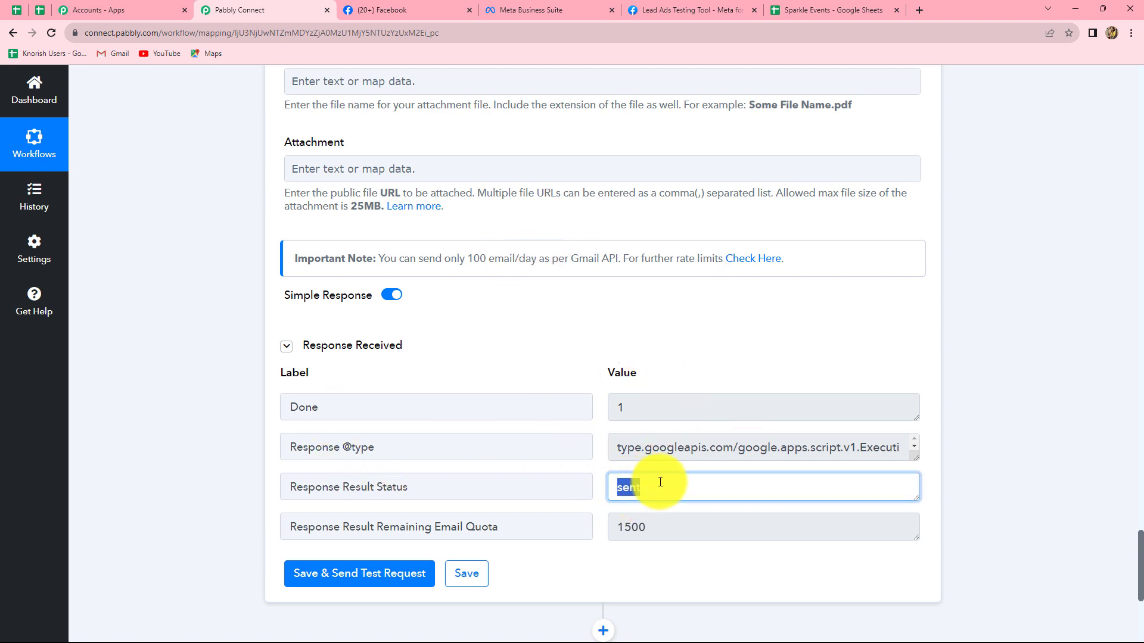
{"action": "scroll", "coordinate": [679, 375], "scroll_direction": "up", "scroll_amount": 6}
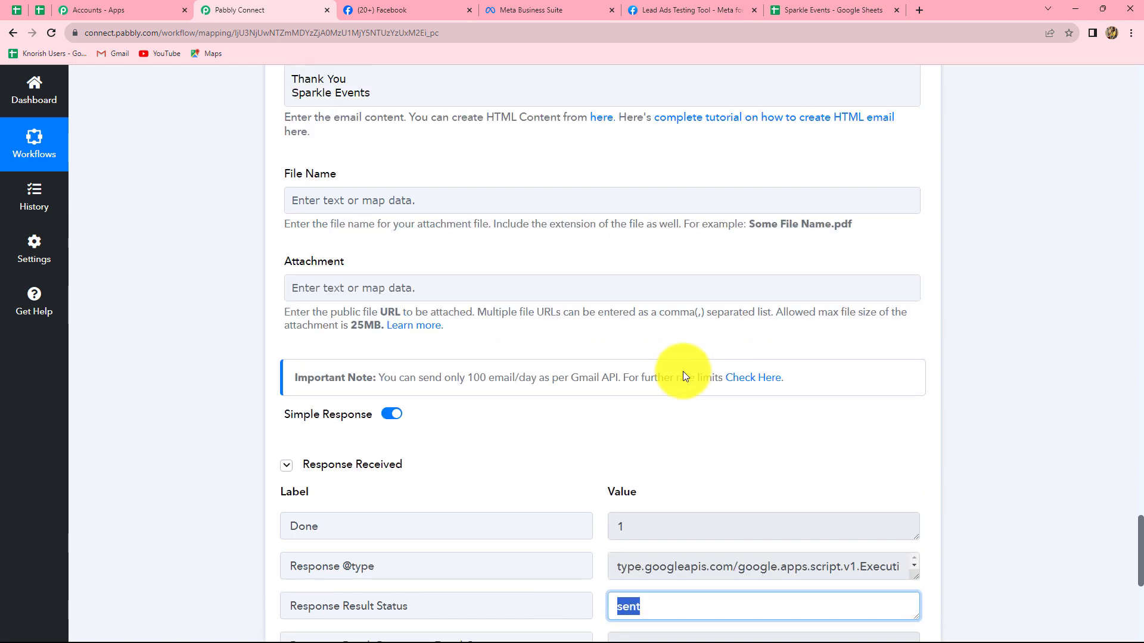
{"action": "scroll", "coordinate": [685, 367], "scroll_direction": "up", "scroll_amount": 10}
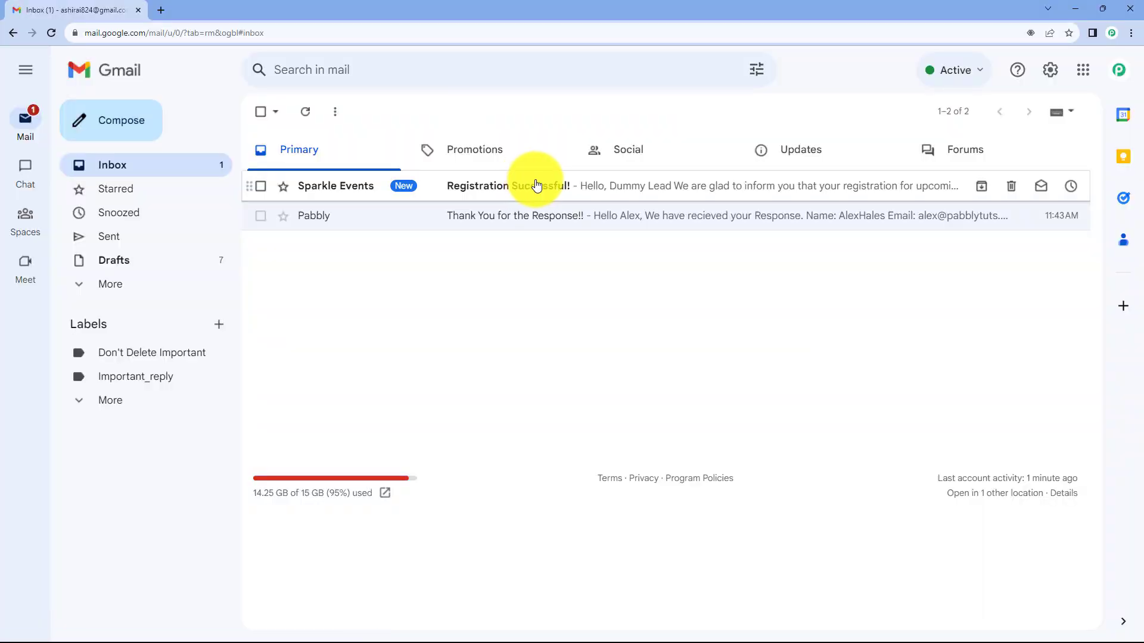
- Switch to the lead's Gmail inbox, open the "Registration Successful!" email from Sparkle Events, and check its recipient and message
{"action": "left_click", "coordinate": [537, 185]}
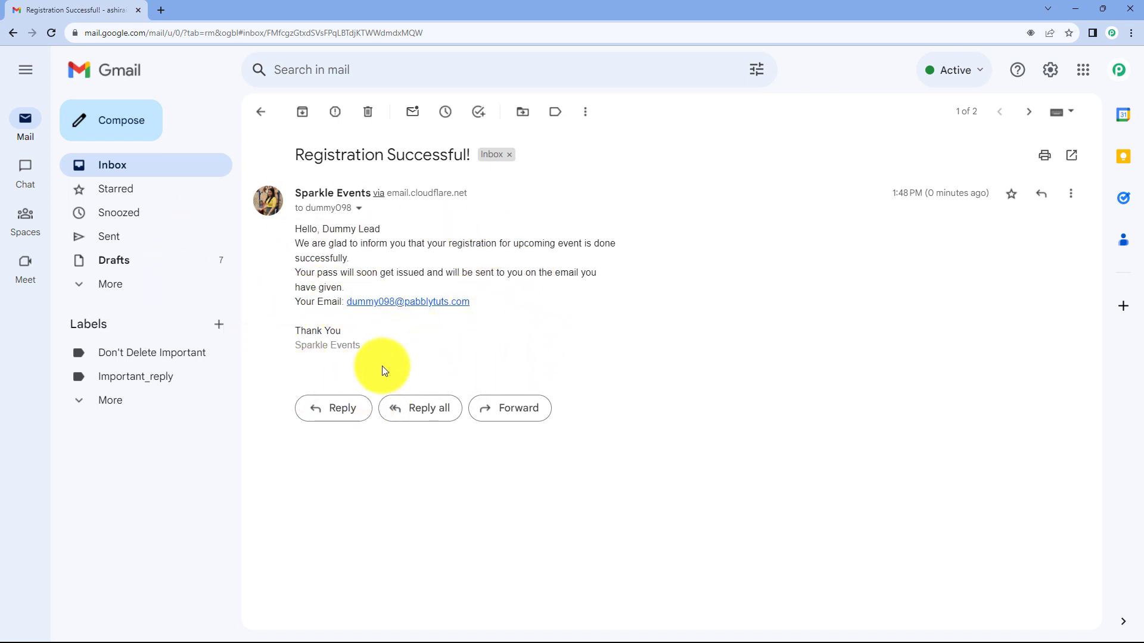
{"action": "left_click", "coordinate": [358, 208]}
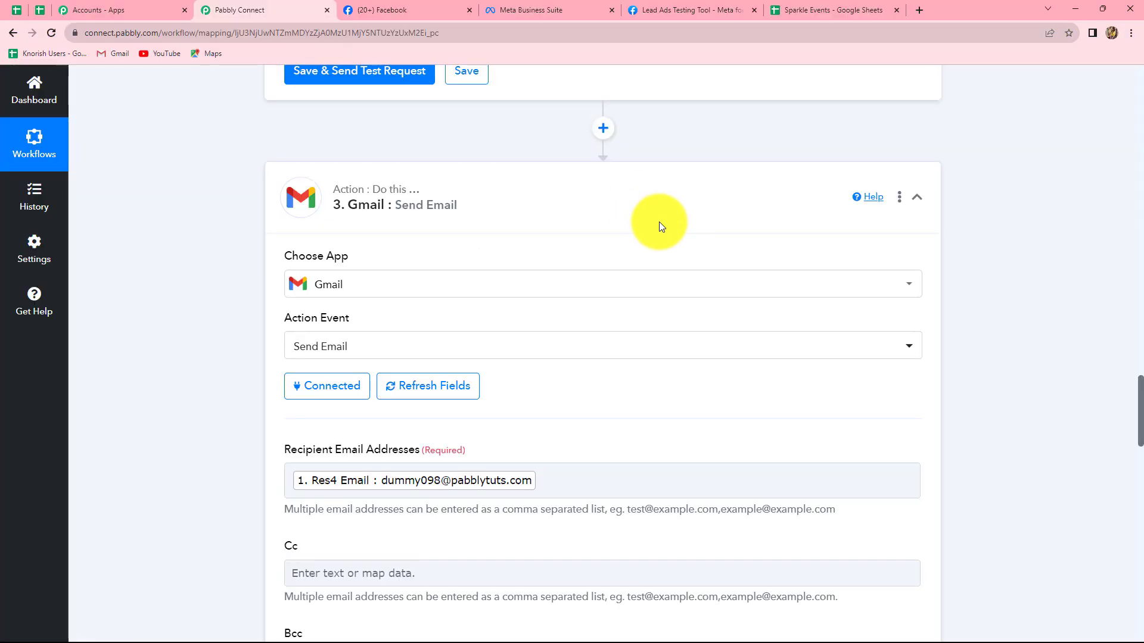
{"action": "left_click", "coordinate": [659, 225]}
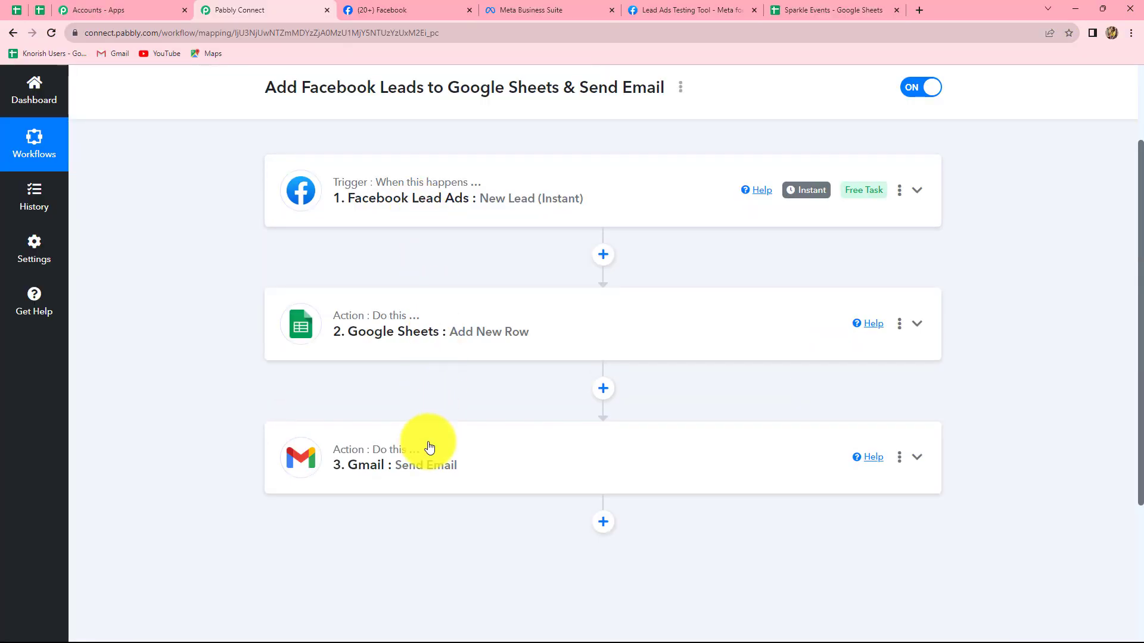